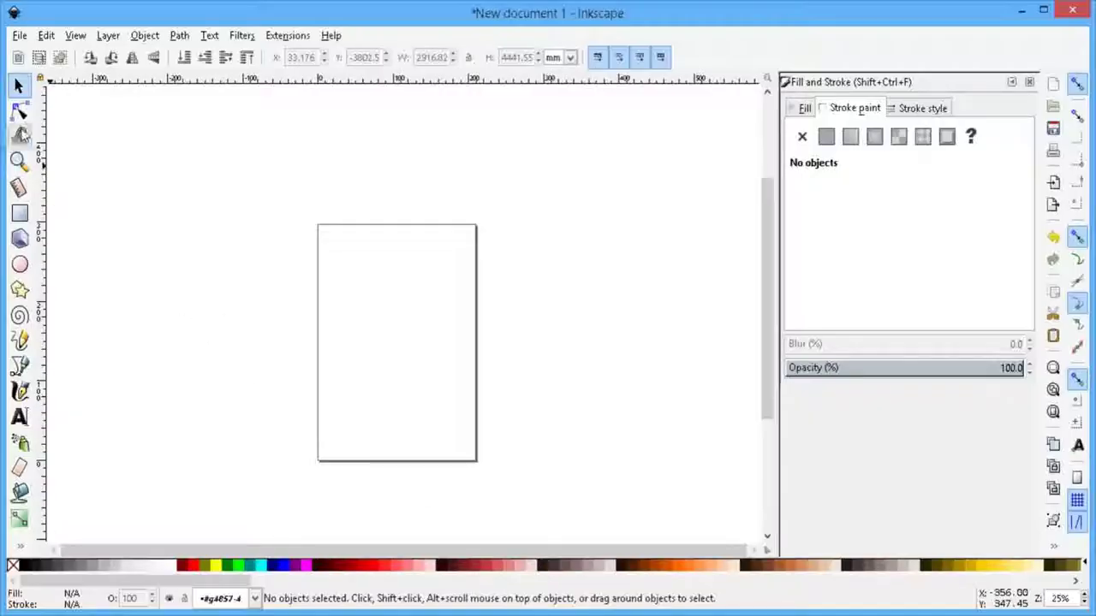
# Step: Open Document Properties, reposition the window, and toggle the page border off and on
pyautogui.click(22, 36)
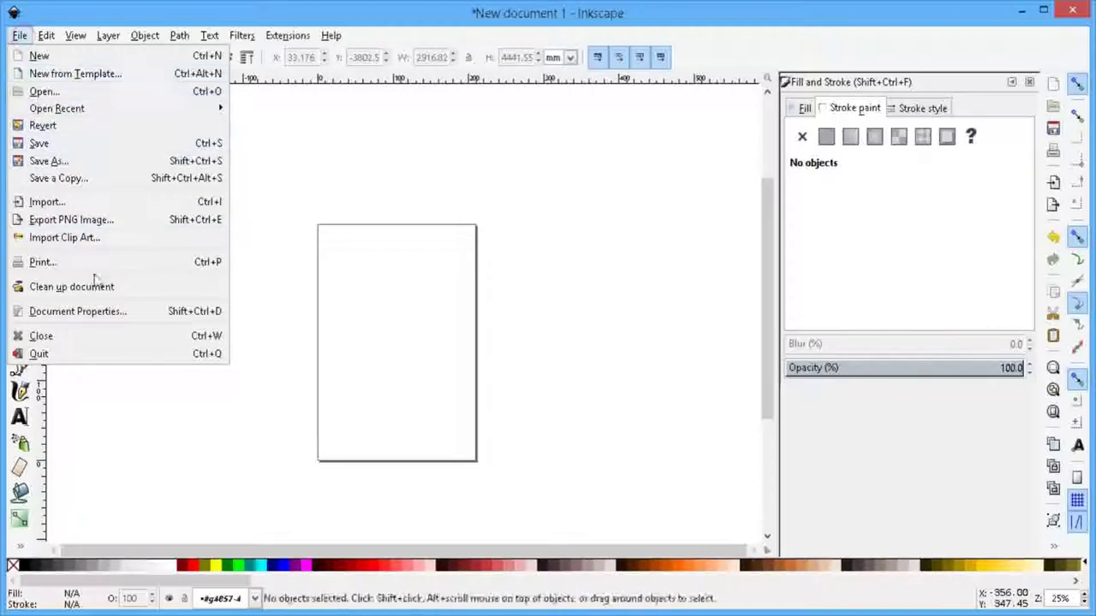
pyautogui.click(98, 314)
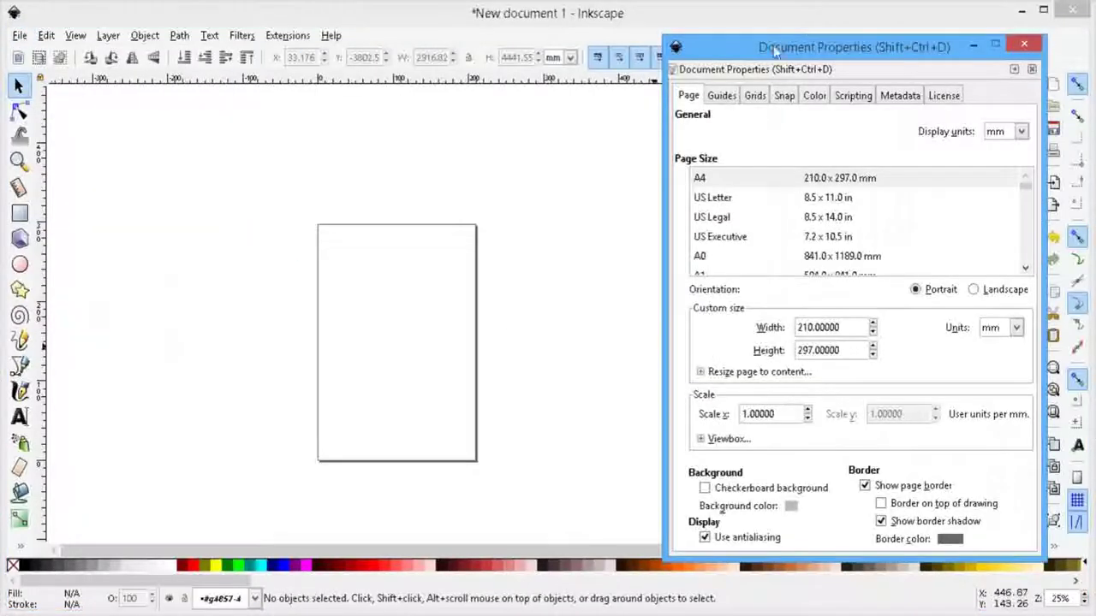
pyautogui.moveTo(773, 48); pyautogui.dragTo(751, 25)
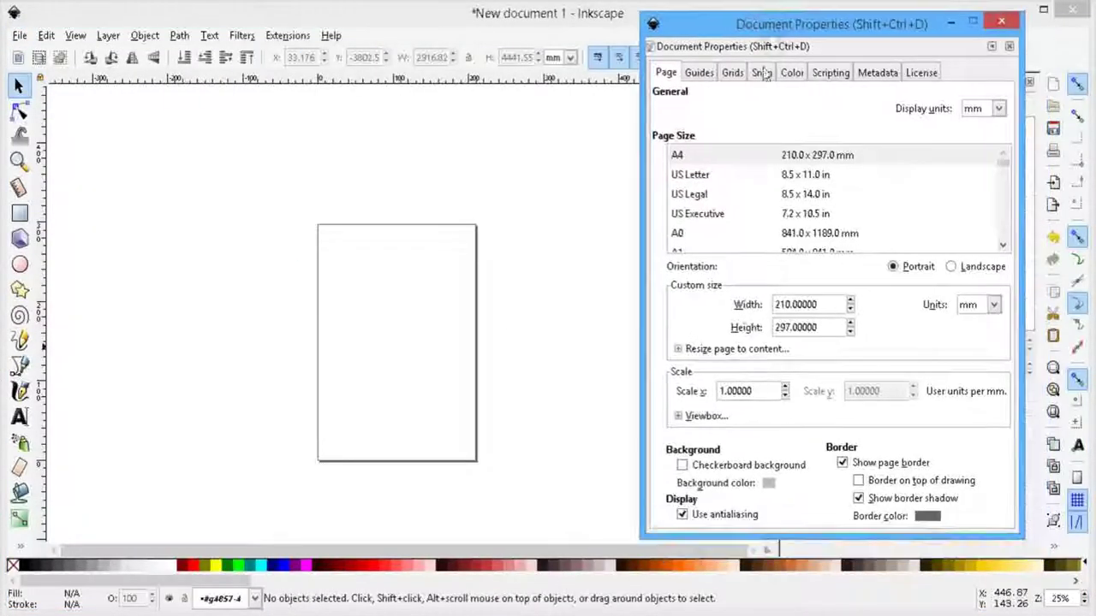
pyautogui.click(842, 463)
pyautogui.click(843, 463)
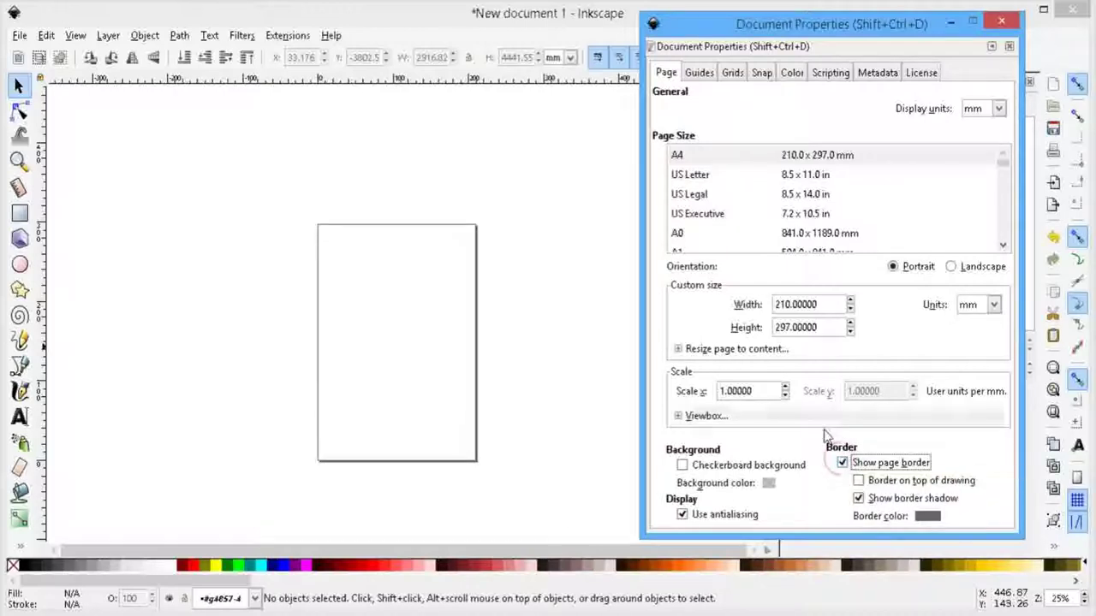
# Step: Review the guide, grid, snapping, colour, scripting, metadata and licence settings, then close Document Properties
pyautogui.click(699, 76)
pyautogui.click(730, 75)
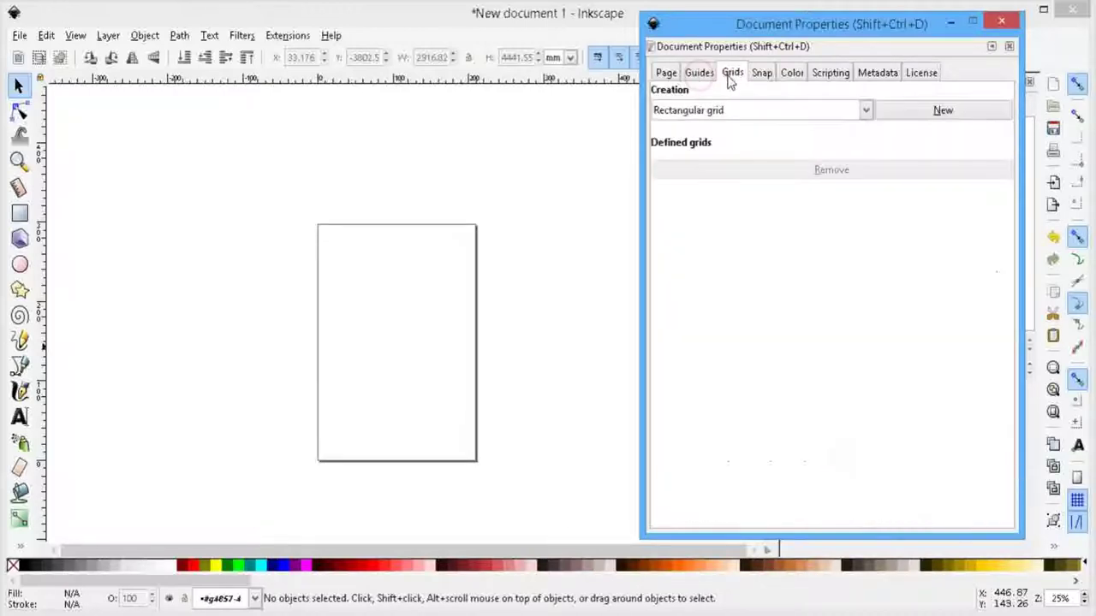
pyautogui.click(761, 73)
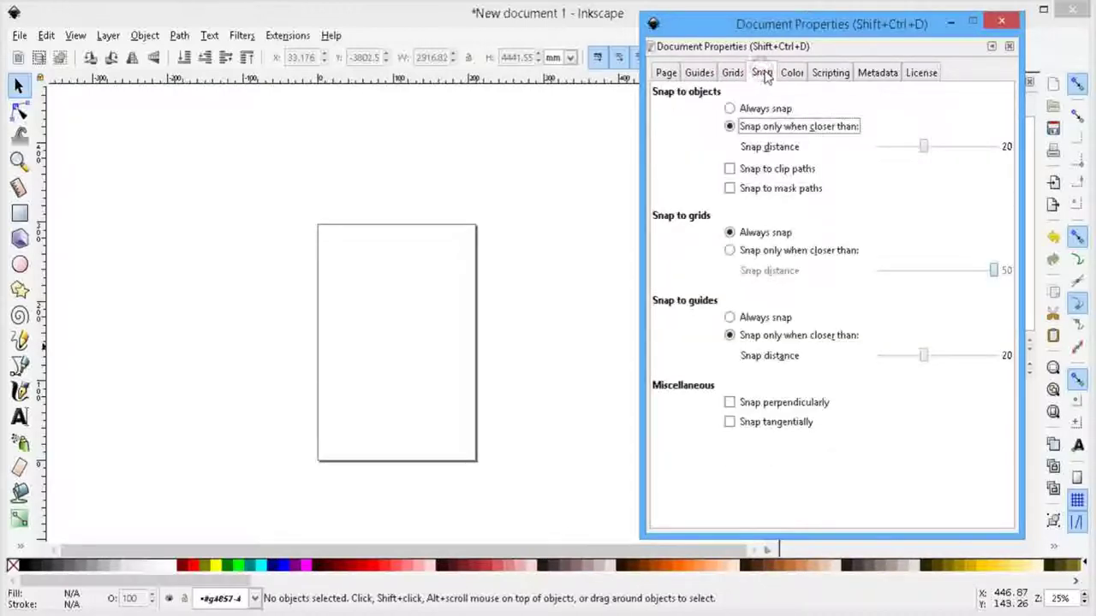
pyautogui.click(792, 76)
pyautogui.click(823, 77)
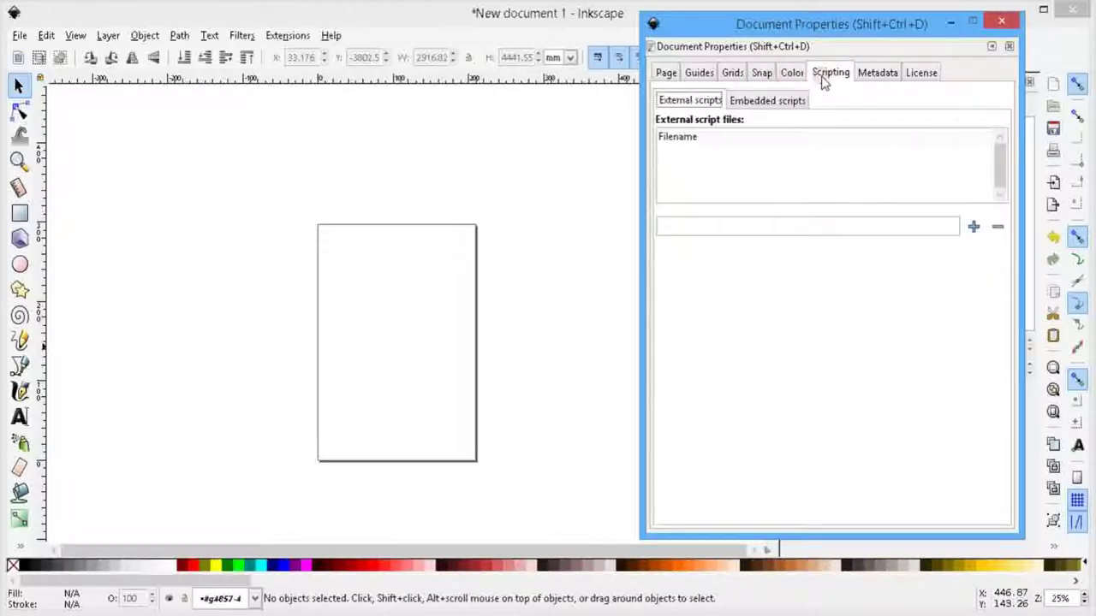
pyautogui.click(867, 76)
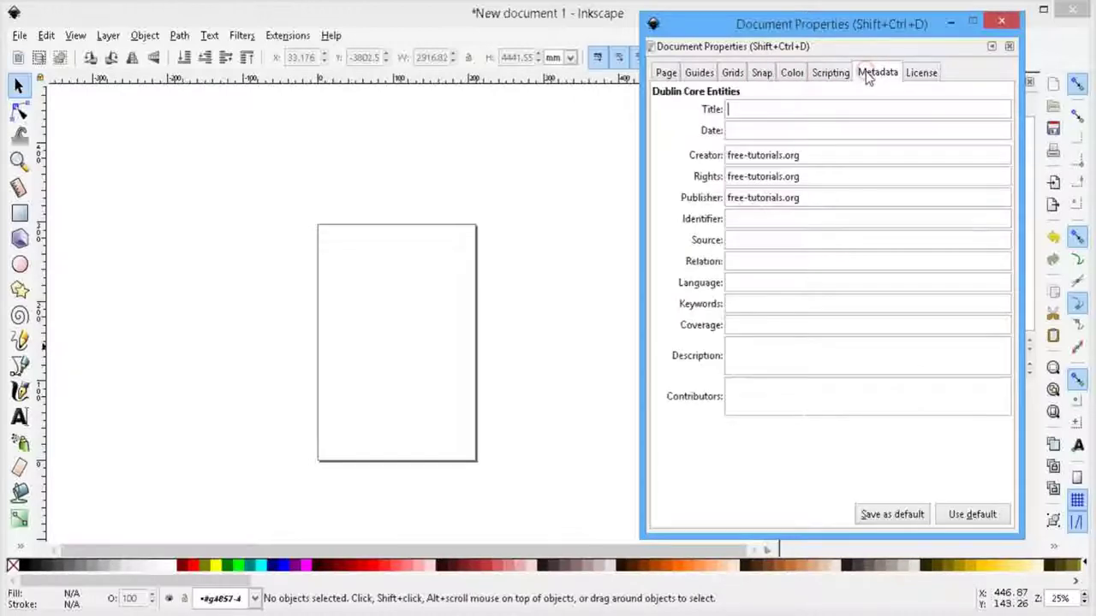
pyautogui.click(931, 76)
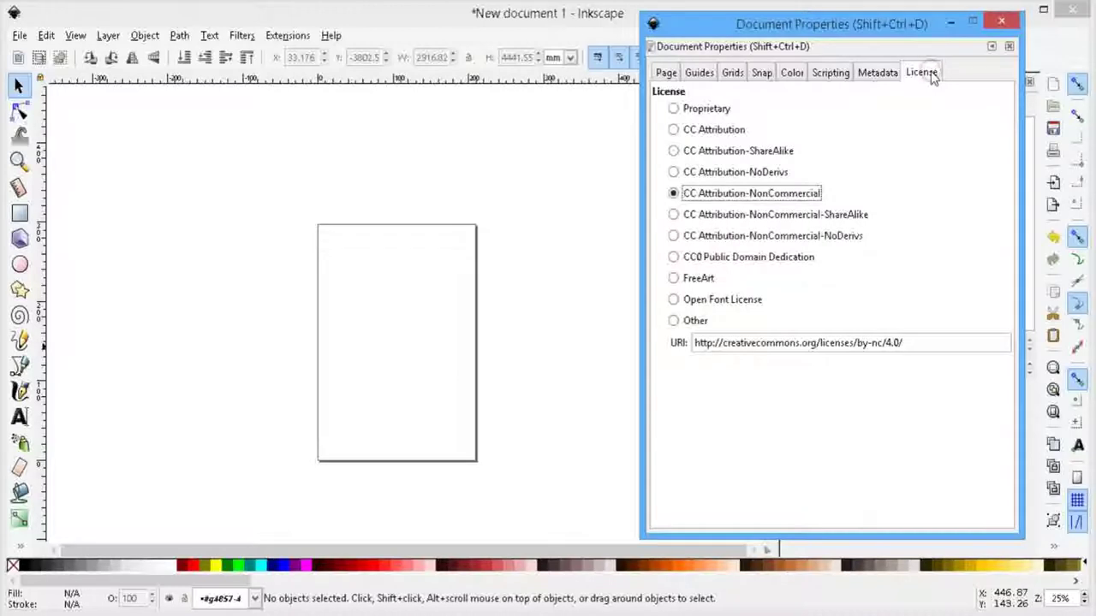
pyautogui.click(870, 78)
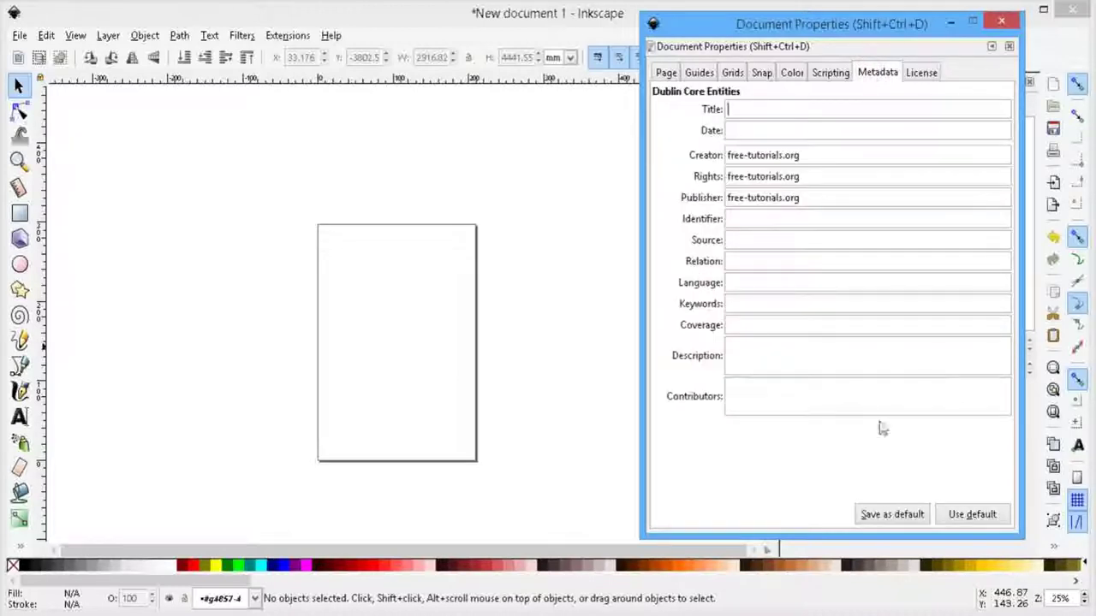
pyautogui.click(1000, 21)
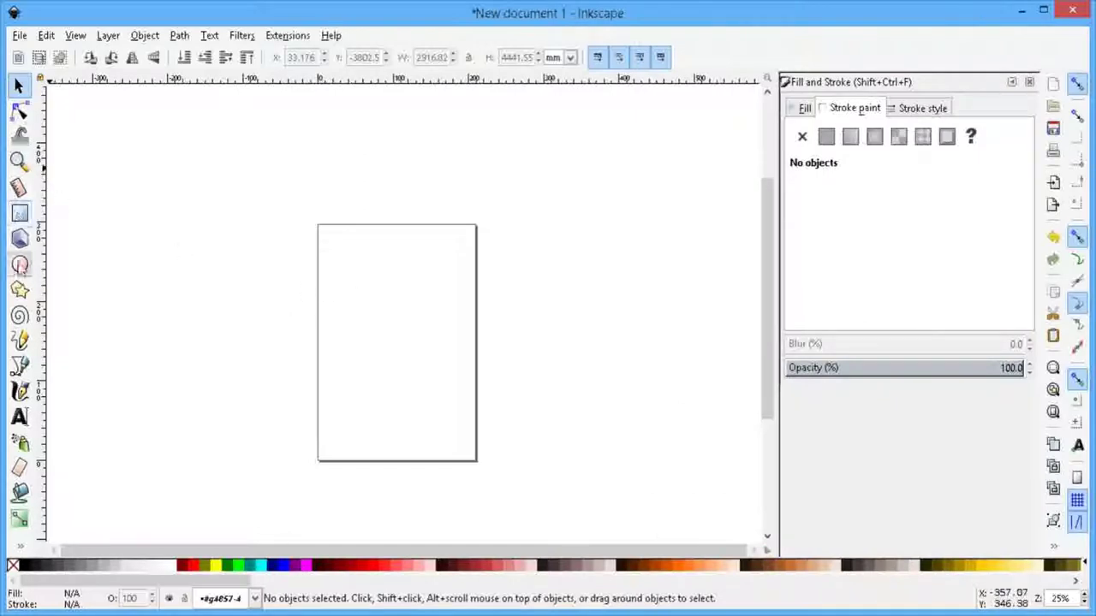
# Step: Choose the Ellipse tool with black fill and black stroke
pyautogui.click(19, 264)
pyautogui.scroll(1, 343, 283)
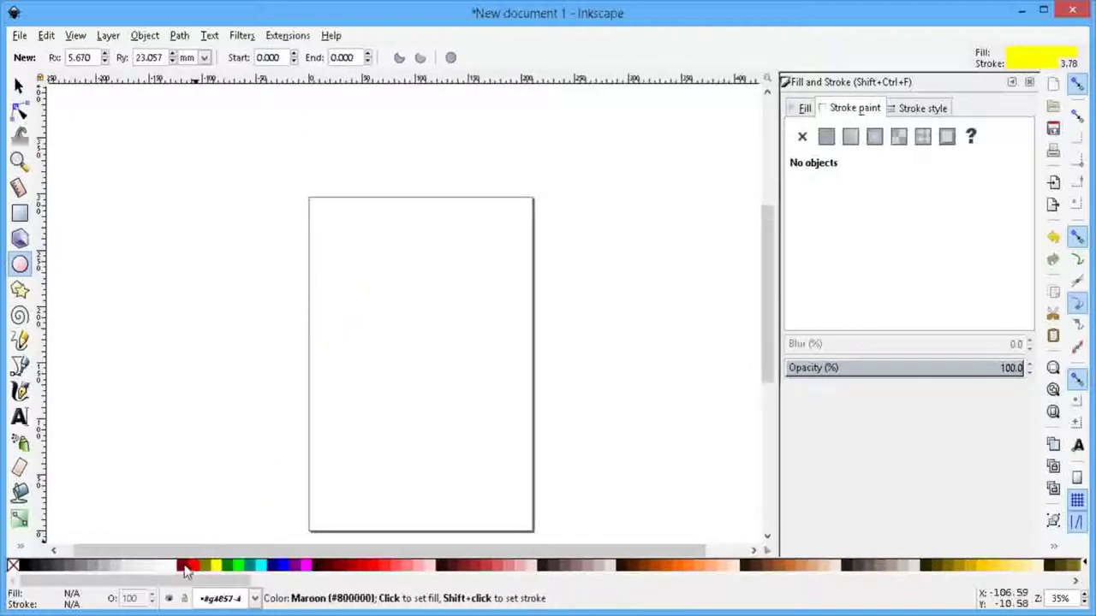
pyautogui.click(25, 567)
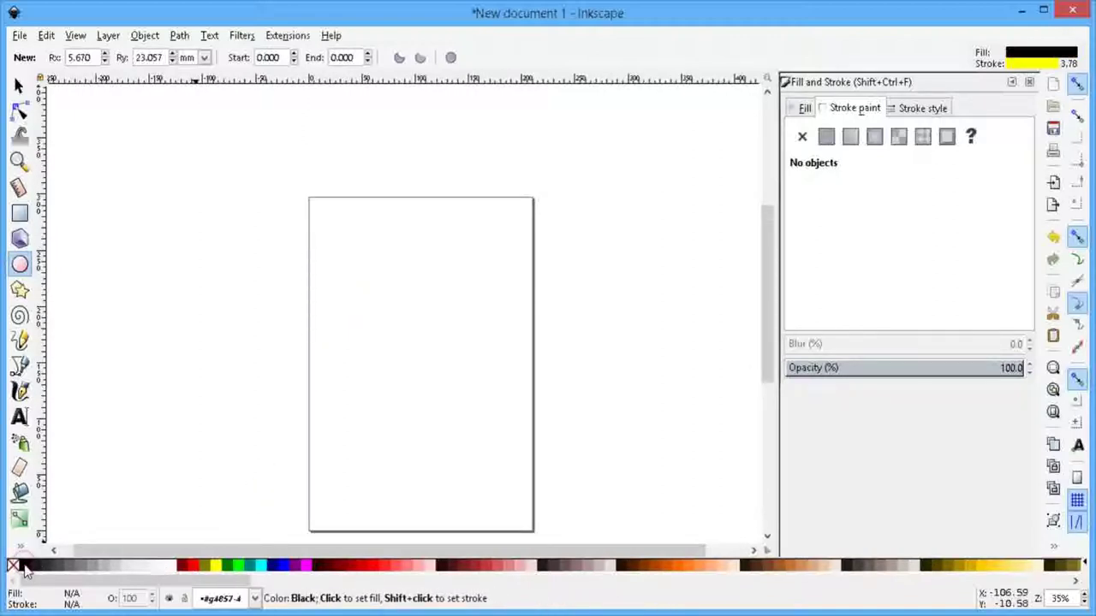
pyautogui.rightClick(25, 568)
pyautogui.click(61, 493)
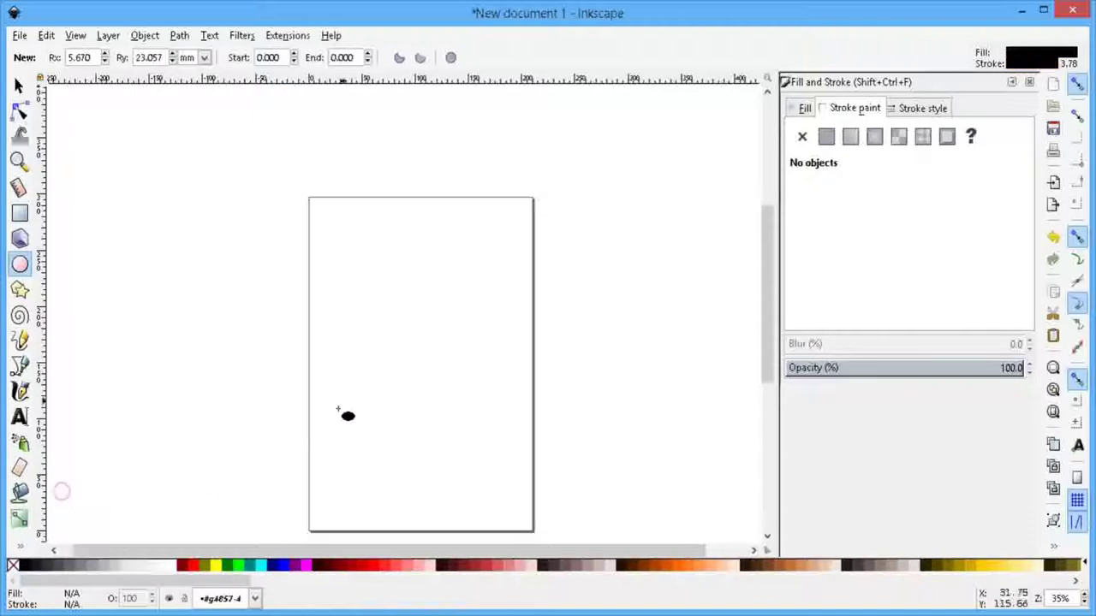
# Step: Draw a tall narrow ellipse, about 3.2 × 9.6 mm radius, near the page's top-left
pyautogui.keyDown('ctrl'); pyautogui.scroll(1, 353, 263); pyautogui.keyUp('ctrl')
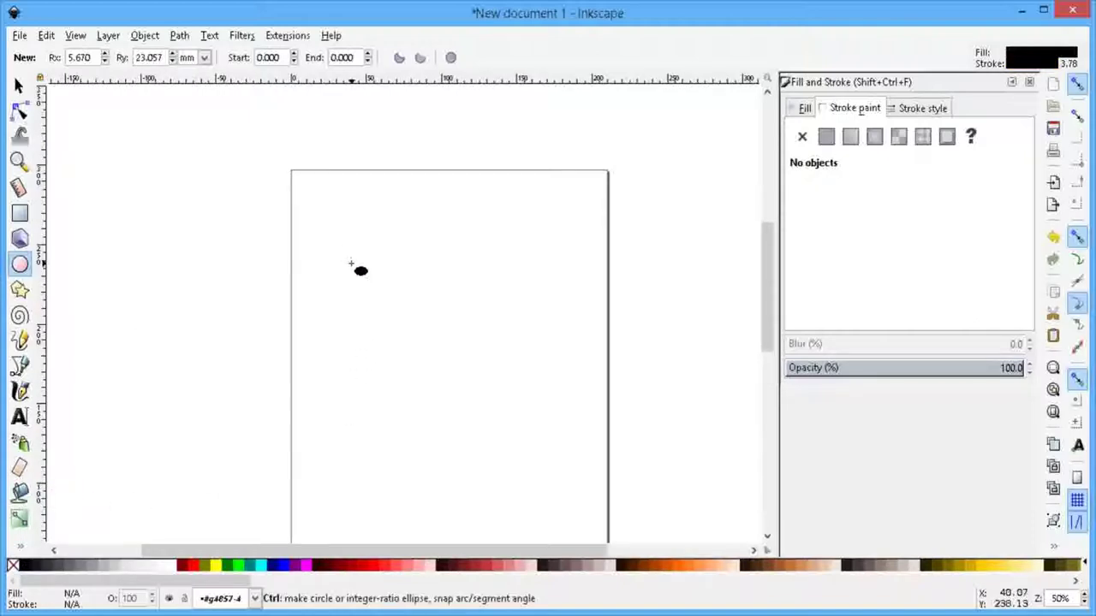
pyautogui.moveTo(340, 205); pyautogui.dragTo(350, 237)
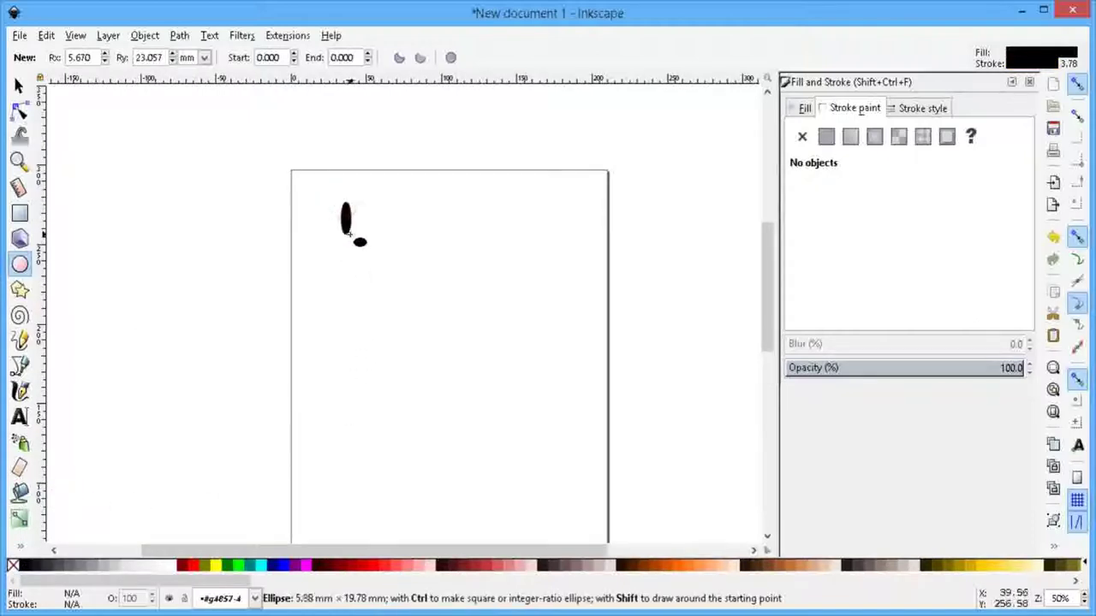
pyautogui.moveTo(351, 233); pyautogui.dragTo(352, 234)
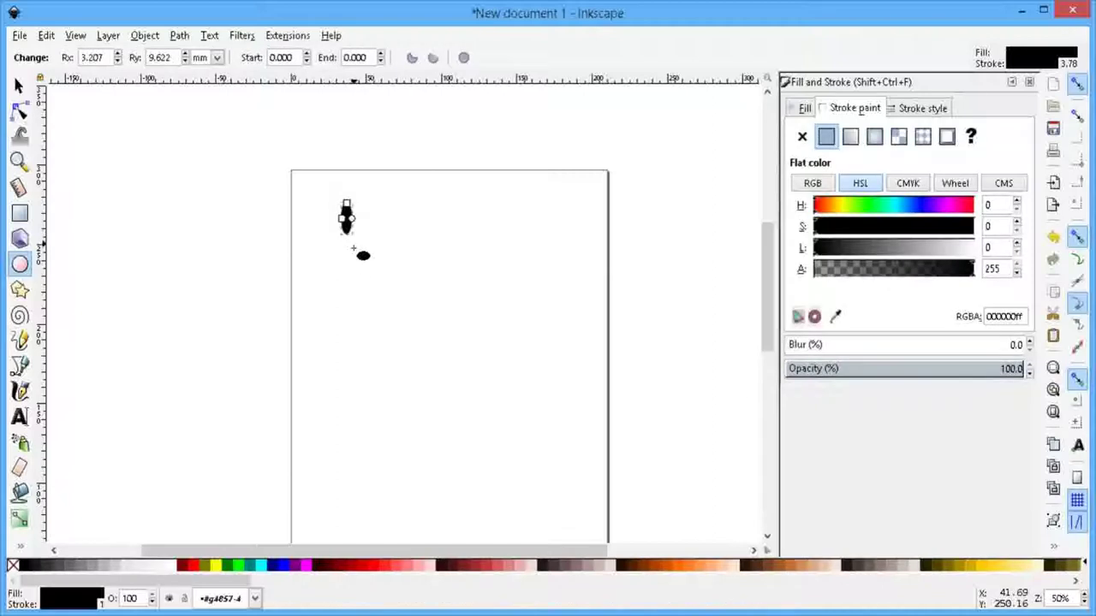
pyautogui.keyDown('ctrl'); pyautogui.scroll(3, 362, 245); pyautogui.keyUp('ctrl')
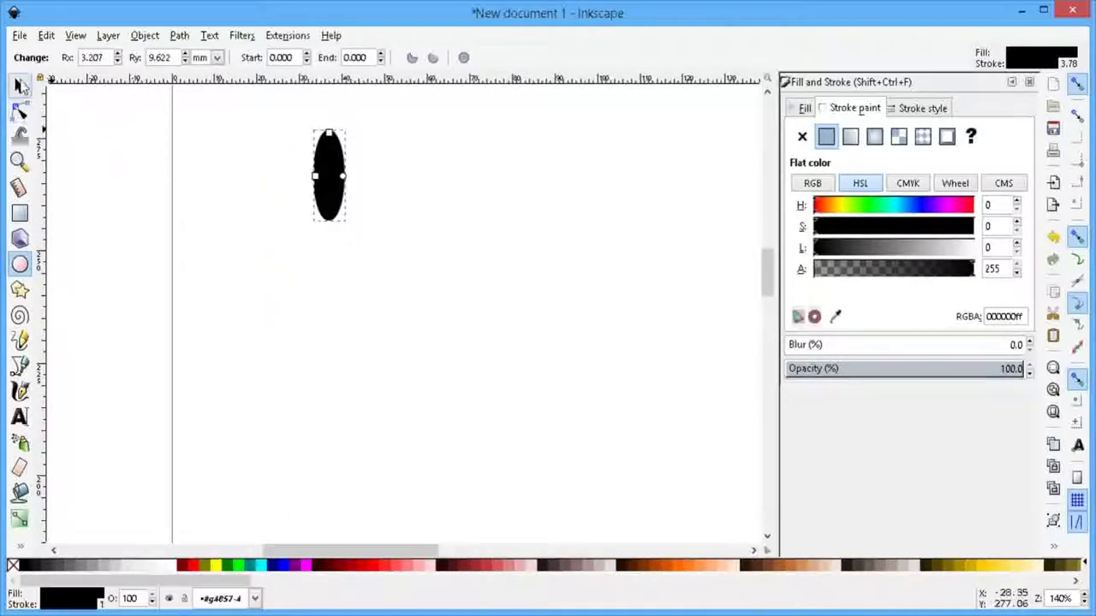
# Step: Rotate the ellipse about 12 degrees with the Selector
pyautogui.click(19, 86)
pyautogui.click(342, 139)
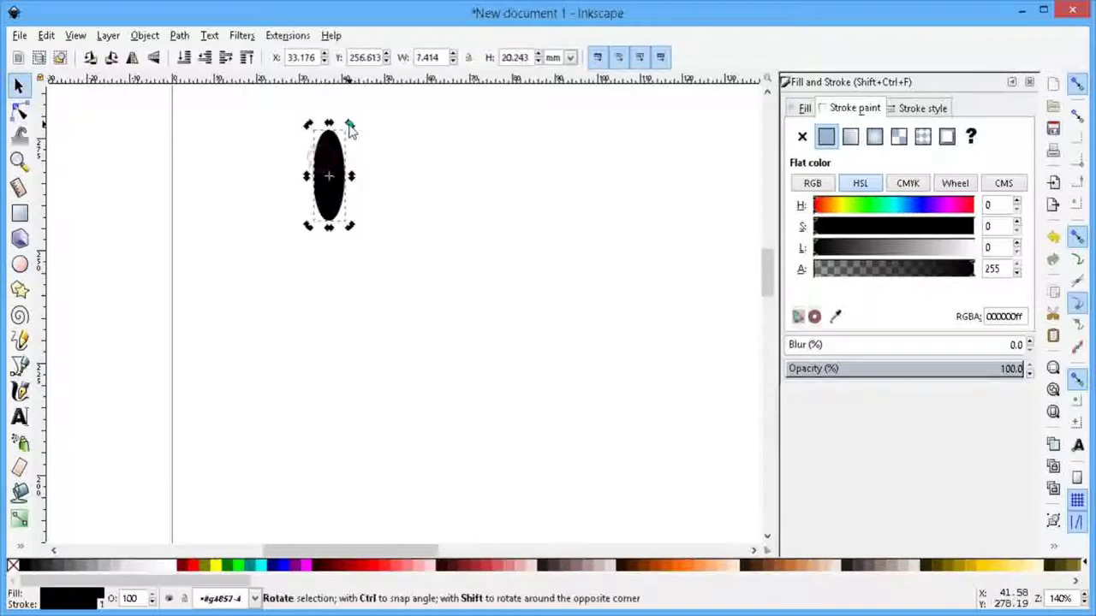
pyautogui.moveTo(349, 127); pyautogui.dragTo(340, 130)
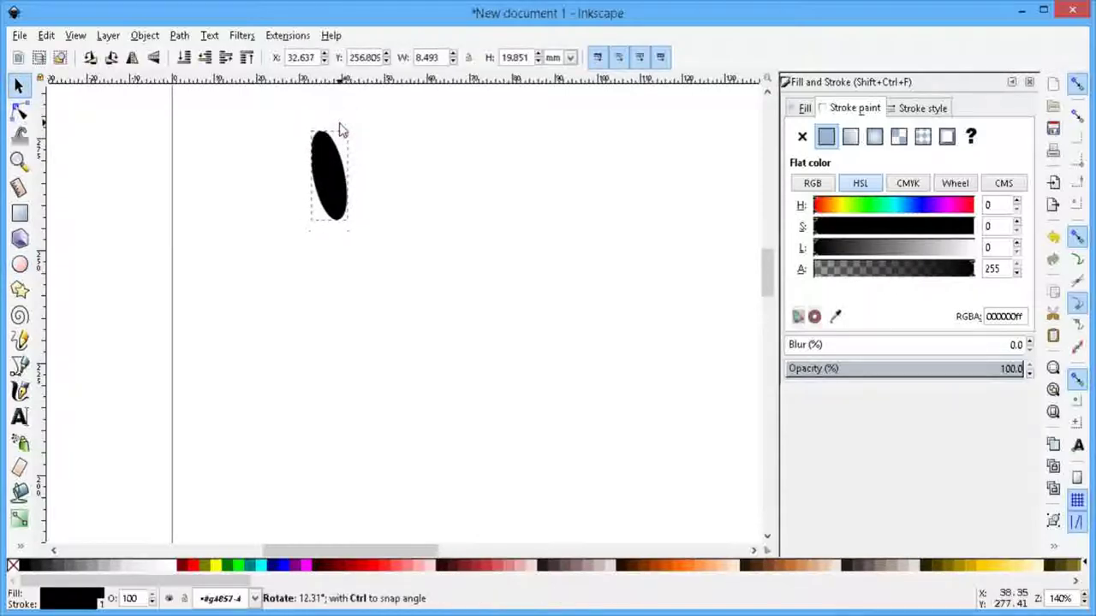
pyautogui.click(314, 173)
# Step: Copy the rotated ellipse and paste a duplicate in place
pyautogui.click(47, 36)
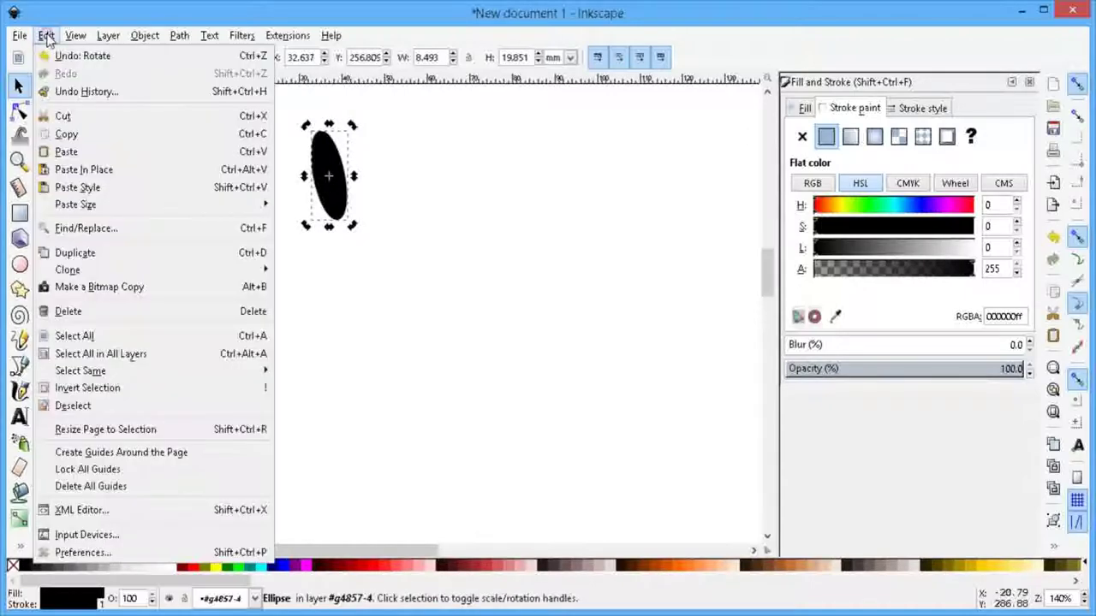
pyautogui.click(62, 133)
pyautogui.click(47, 37)
pyautogui.click(92, 169)
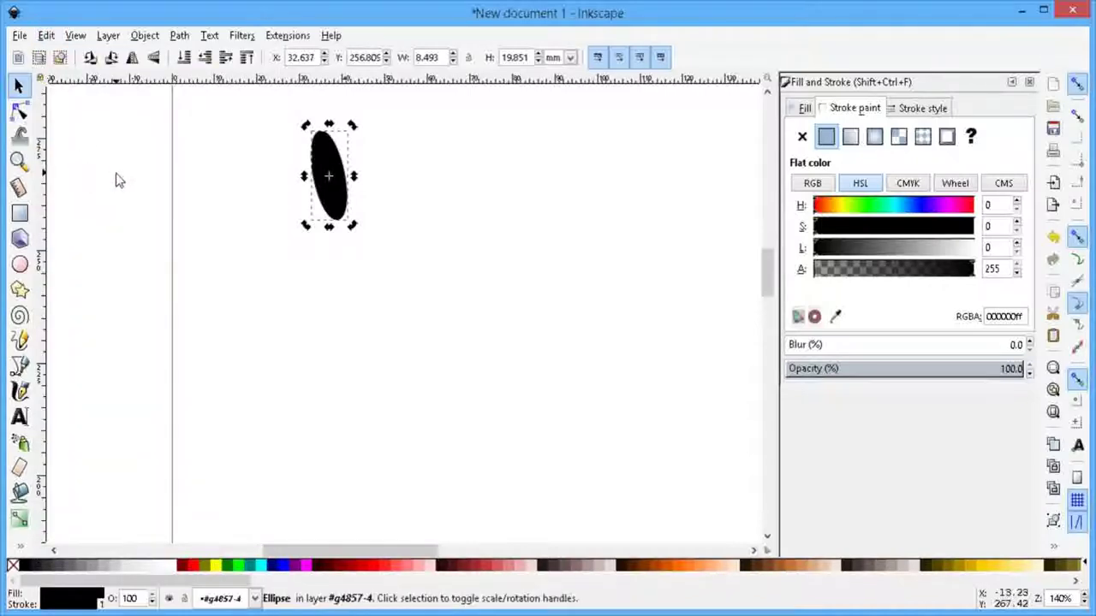
pyautogui.click(117, 176)
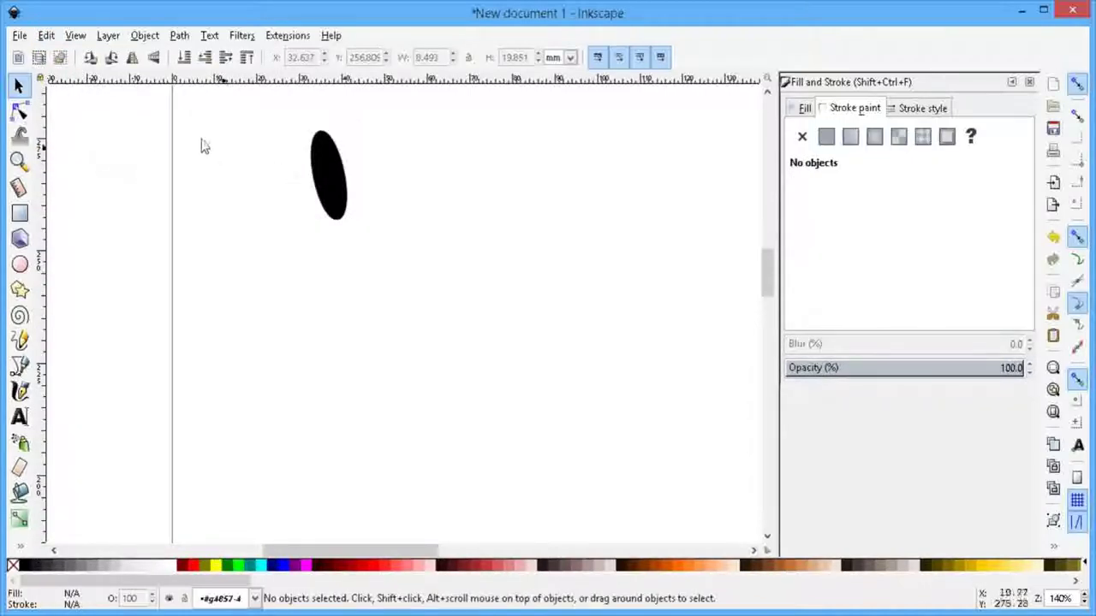
# Step: Flip the duplicate horizontally, shift it about 5.86 mm right, and select both ellipses
pyautogui.click(336, 199)
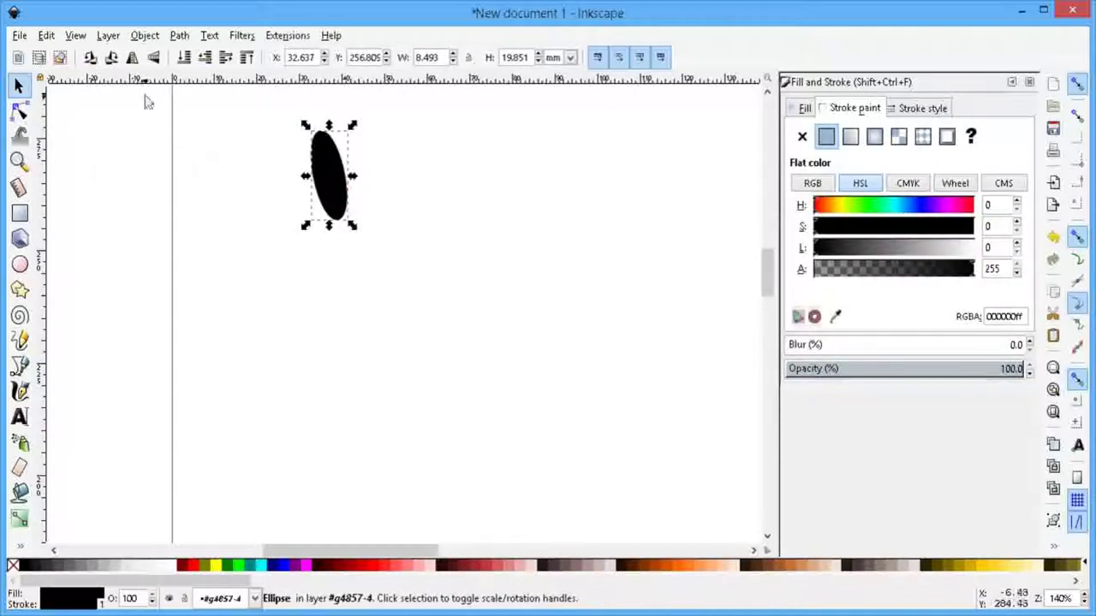
pyautogui.click(133, 64)
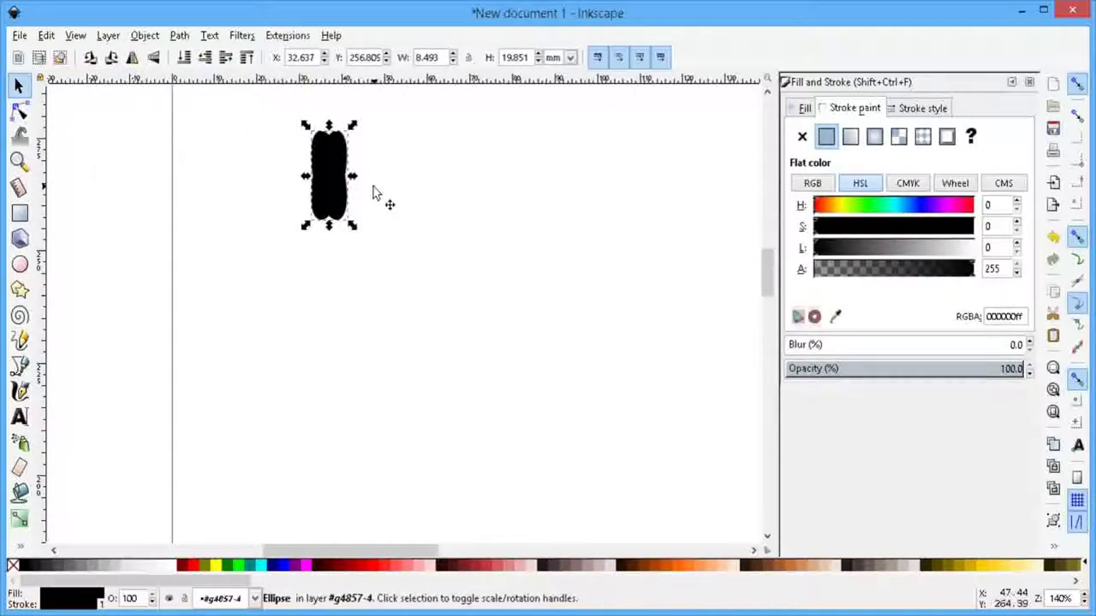
pyautogui.moveTo(325, 183); pyautogui.dragTo(354, 182)
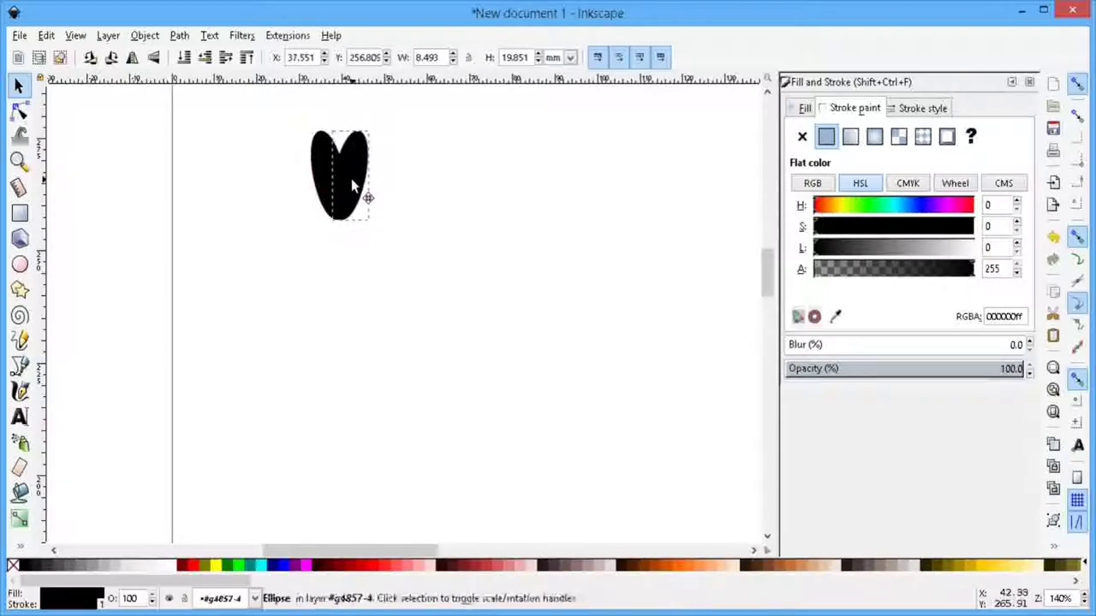
pyautogui.moveTo(354, 182); pyautogui.dragTo(356, 185)
pyautogui.keyDown('shift'); pyautogui.click(319, 180); pyautogui.keyUp('shift')
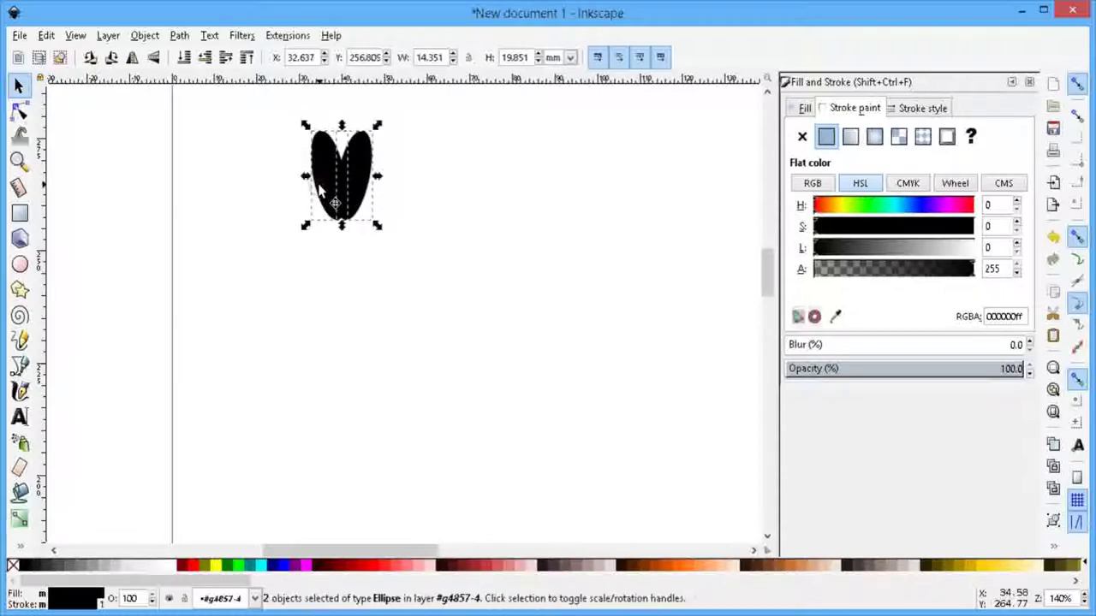
# Step: Using Align and Distribute, place the right ellipse beside the left and align their tops
pyautogui.click(180, 36)
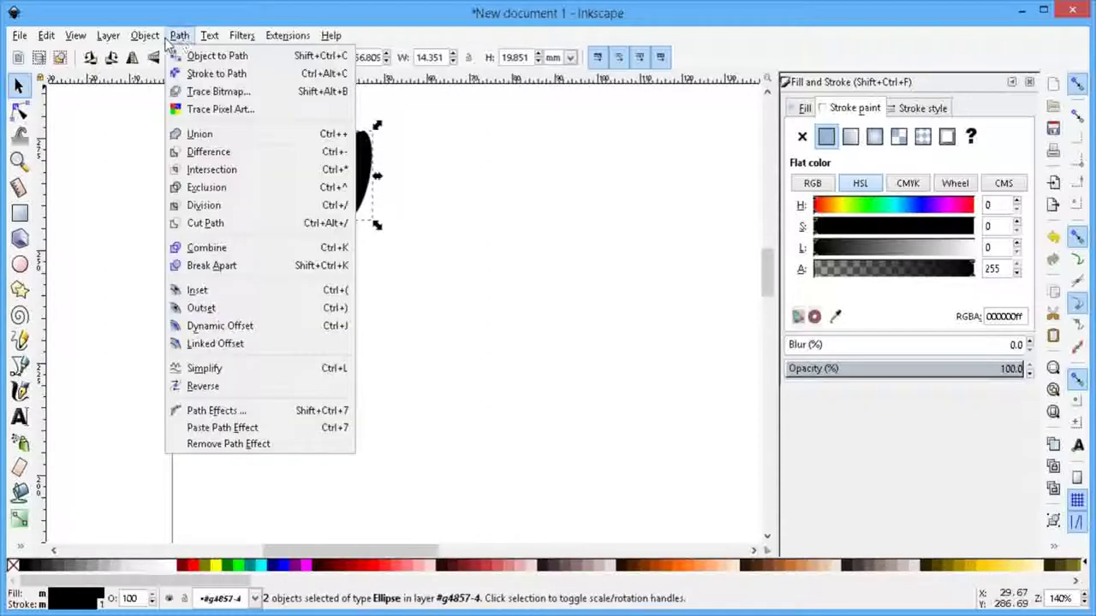
pyautogui.click(158, 38)
pyautogui.click(182, 38)
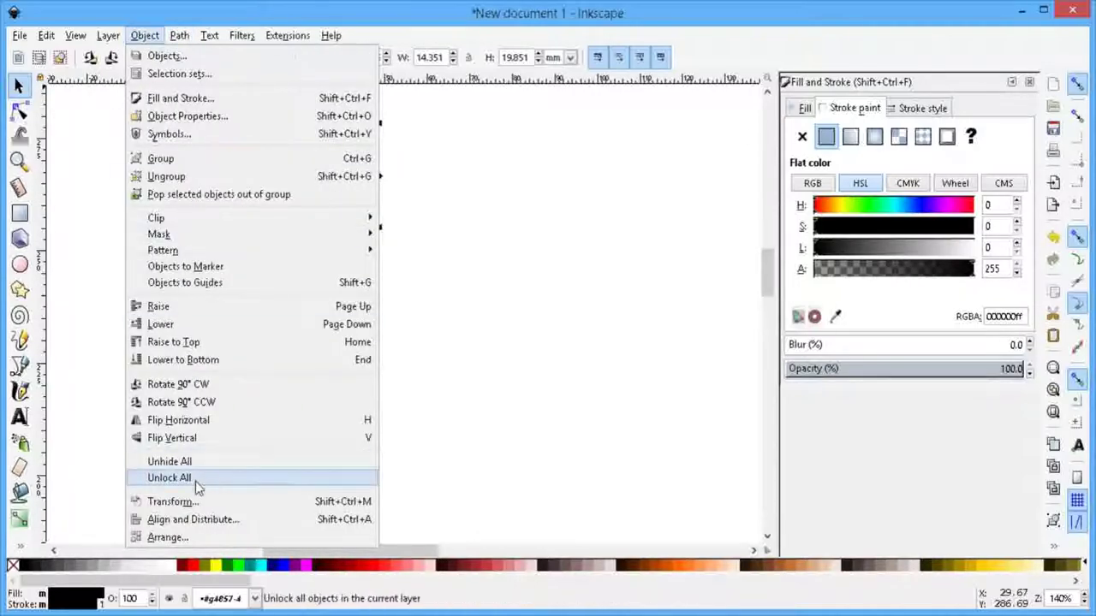
pyautogui.click(193, 518)
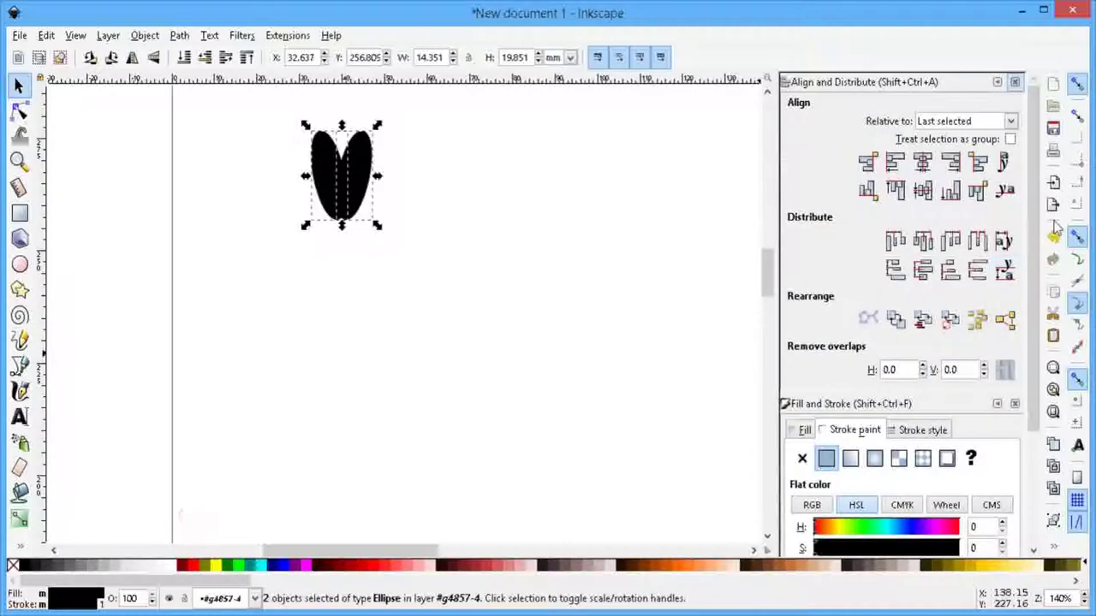
pyautogui.click(980, 167)
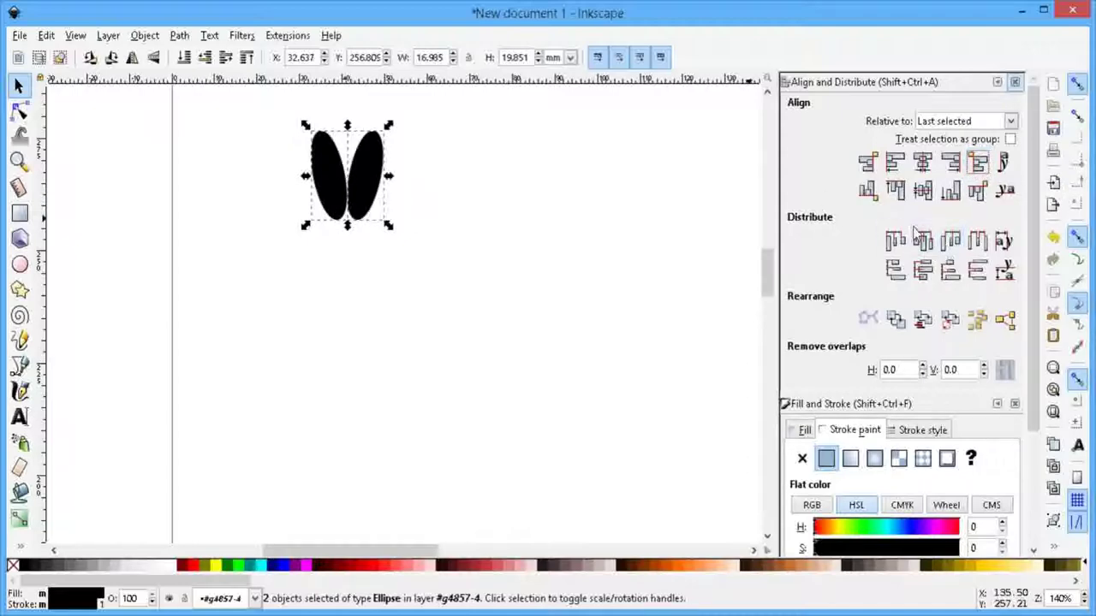
pyautogui.click(895, 190)
# Step: Overlap the ellipses, group them, and narrow the group to 12.957 × 19.915 mm
pyautogui.moveTo(370, 189); pyautogui.dragTo(349, 181)
pyautogui.click(409, 185)
pyautogui.click(360, 180)
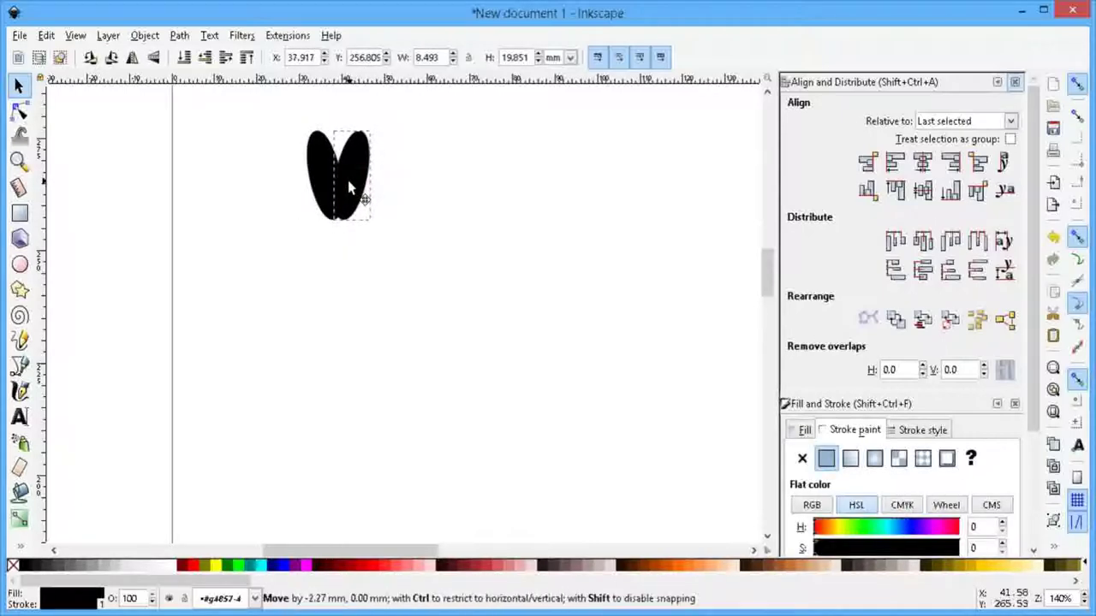
pyautogui.keyDown('shift'); pyautogui.click(319, 178); pyautogui.keyUp('shift')
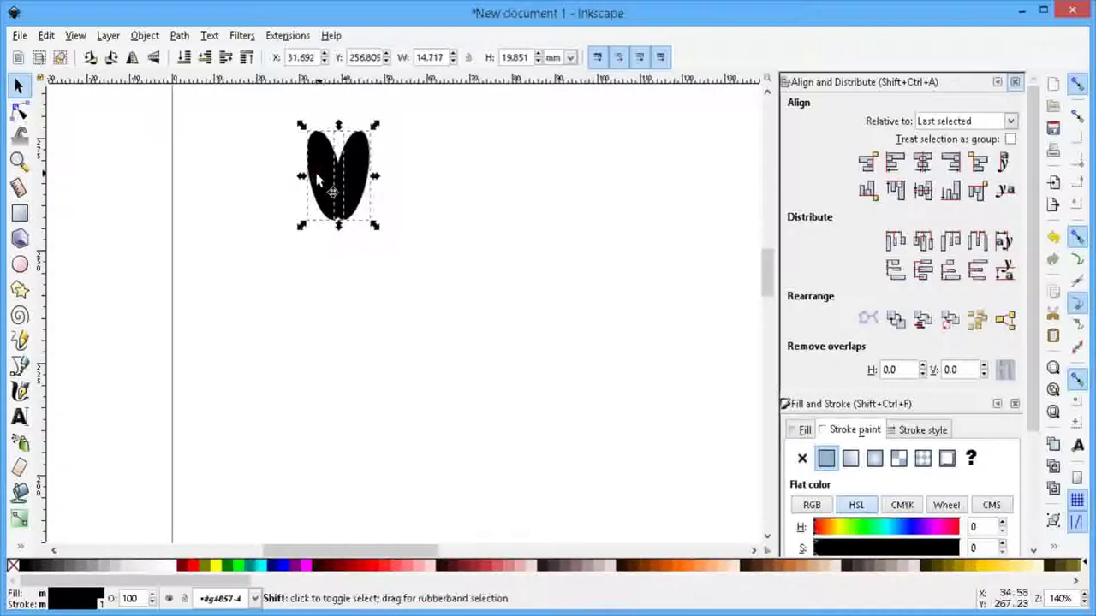
pyautogui.click(145, 35)
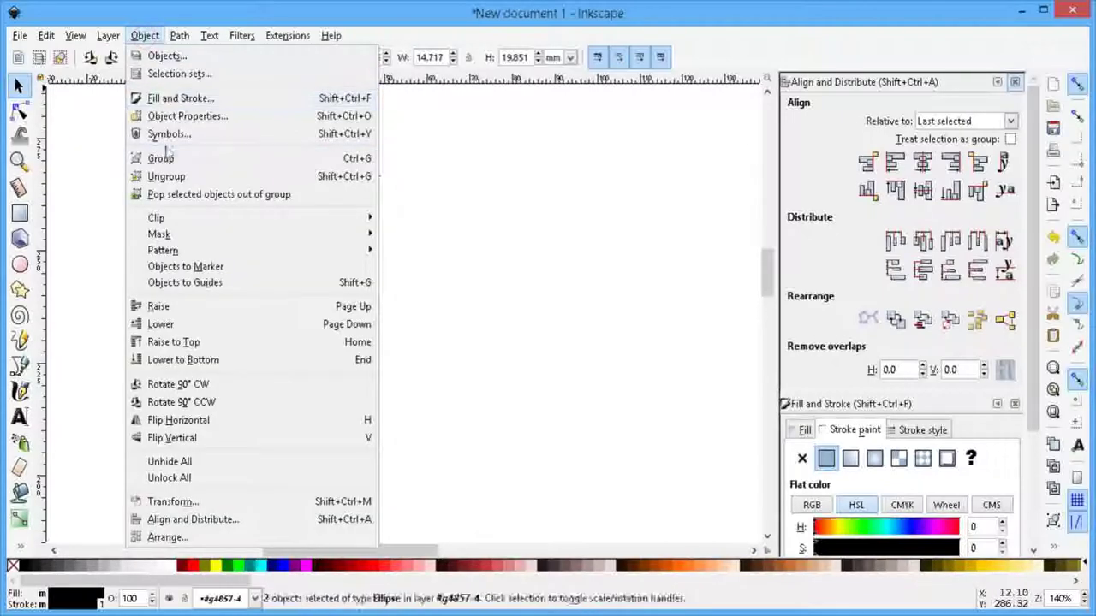
pyautogui.click(161, 157)
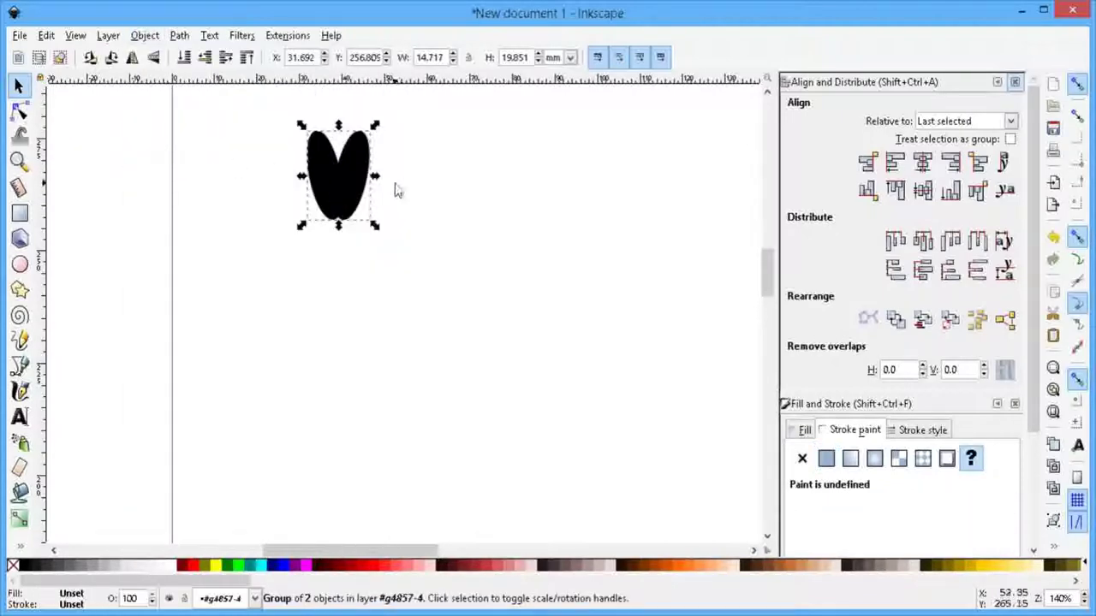
pyautogui.moveTo(374, 177); pyautogui.dragTo(370, 181)
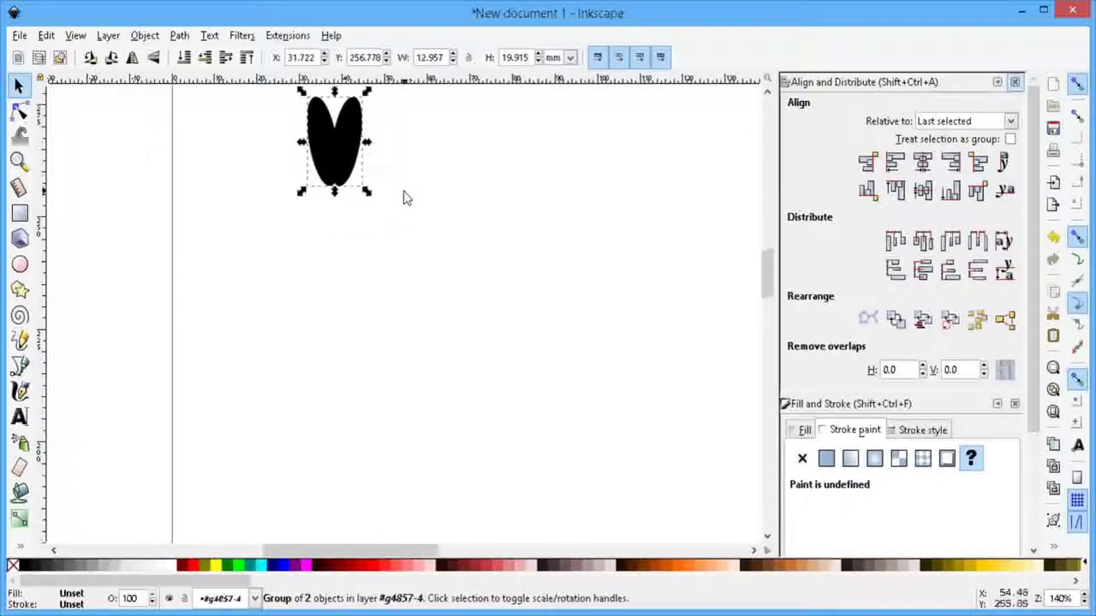
pyautogui.keyDown('ctrl'); pyautogui.scroll(-1, 411, 198); pyautogui.keyUp('ctrl')
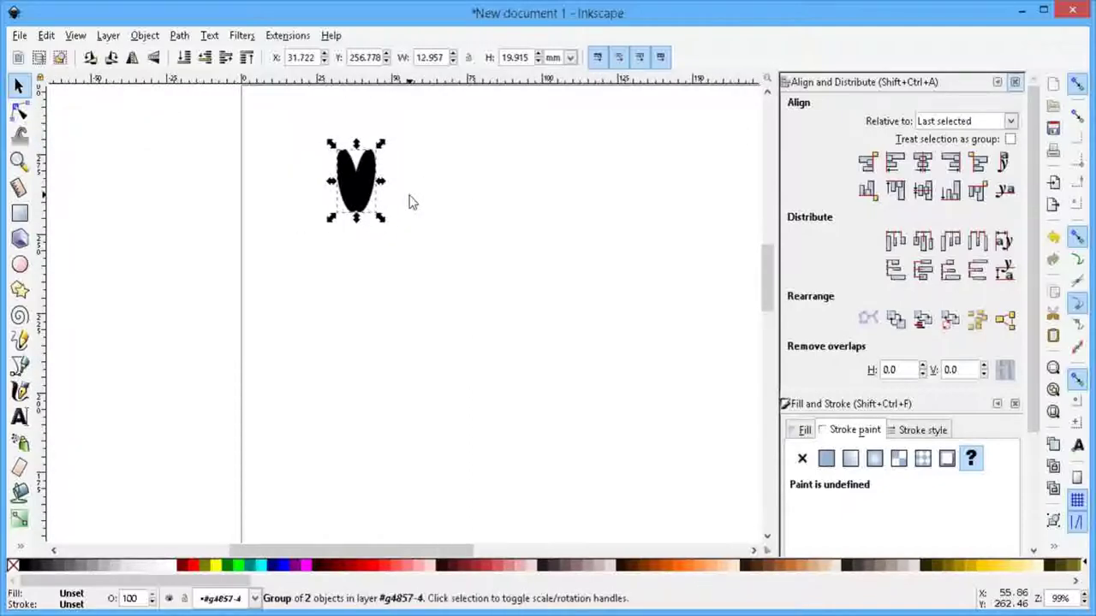
# Step: Duplicate the V group, butt the copy against the original, and group the pair
pyautogui.click(53, 36)
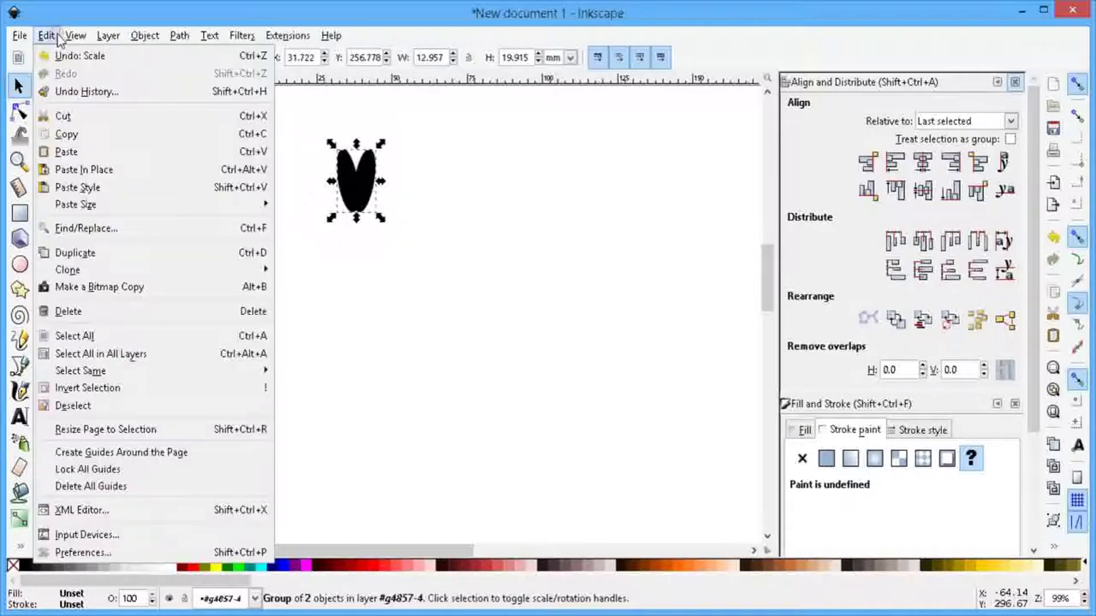
pyautogui.click(89, 140)
pyautogui.click(46, 36)
pyautogui.click(86, 155)
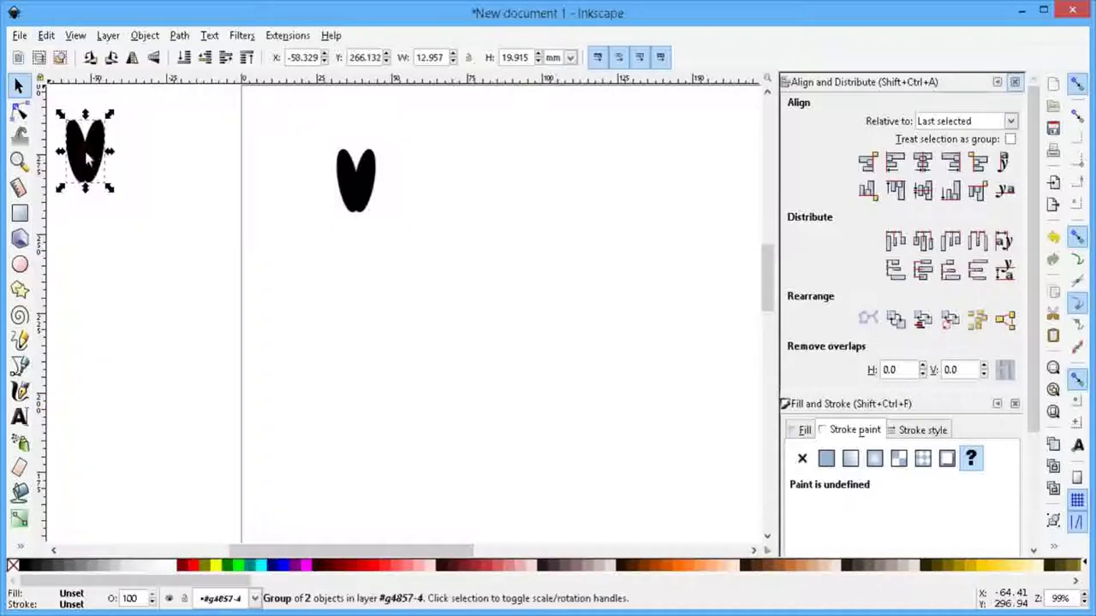
pyautogui.moveTo(84, 159); pyautogui.dragTo(400, 191)
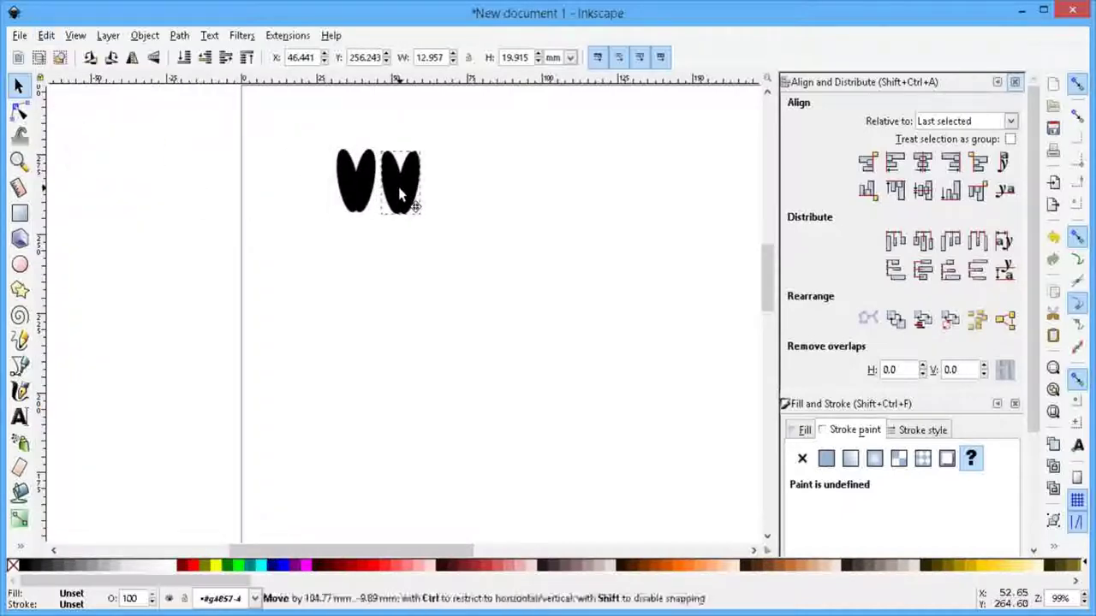
pyautogui.keyDown('shift'); pyautogui.click(369, 188); pyautogui.keyUp('shift')
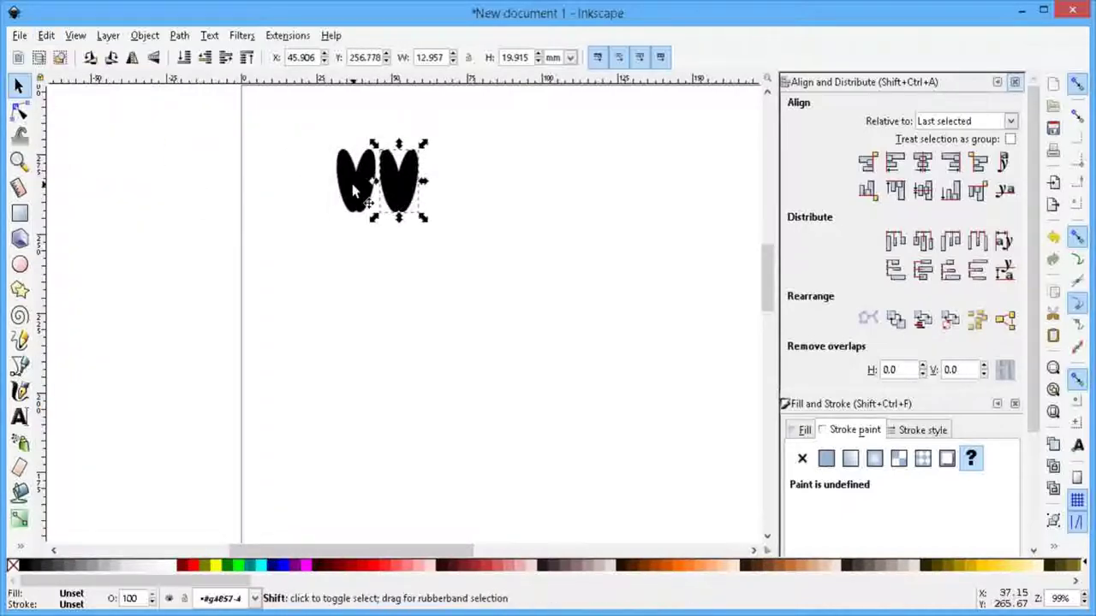
pyautogui.click(979, 164)
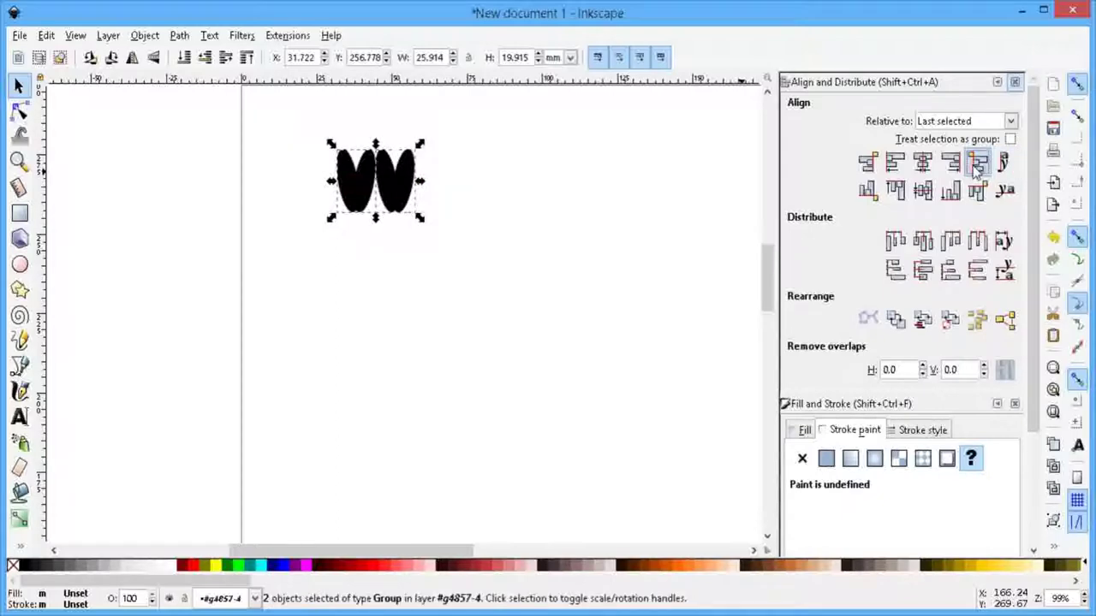
pyautogui.click(141, 36)
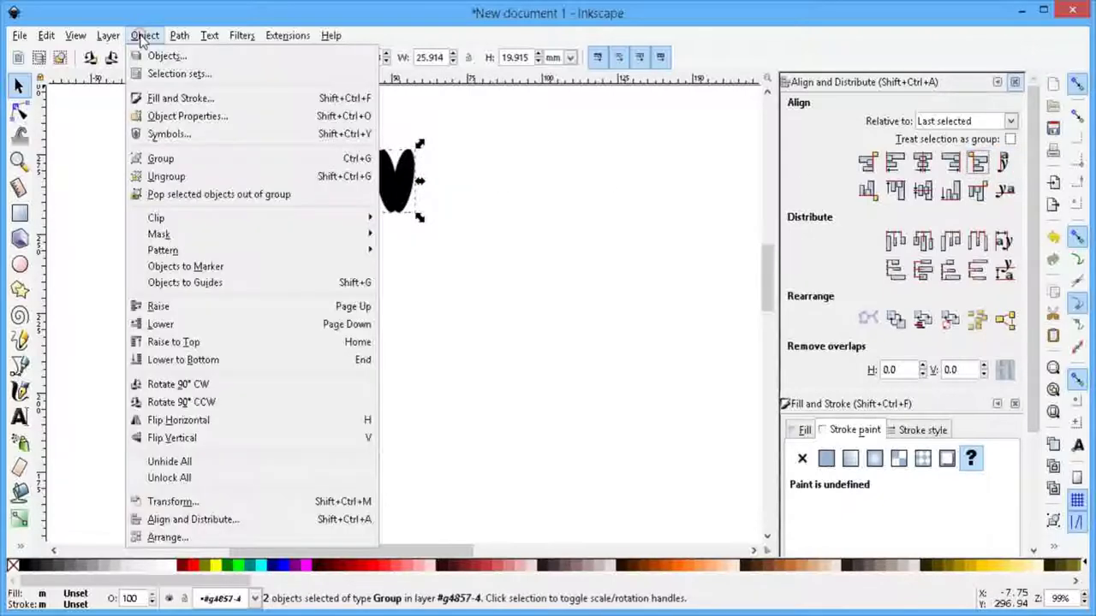
pyautogui.click(175, 165)
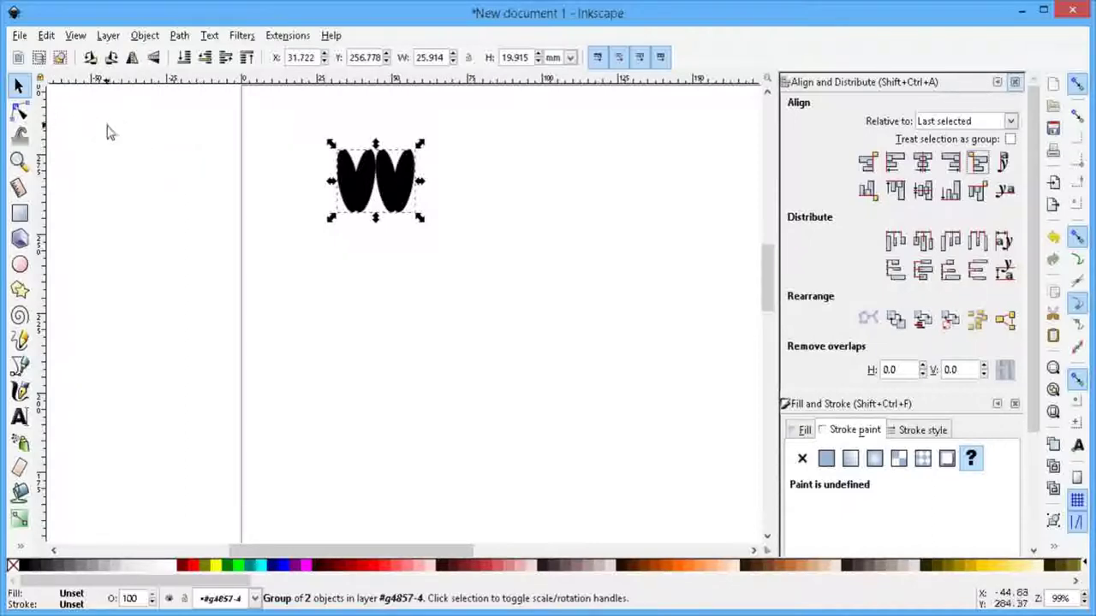
# Step: Duplicate the pair beside itself and group all four V shapes into one row
pyautogui.click(46, 35)
pyautogui.click(56, 115)
pyautogui.click(46, 35)
pyautogui.click(77, 147)
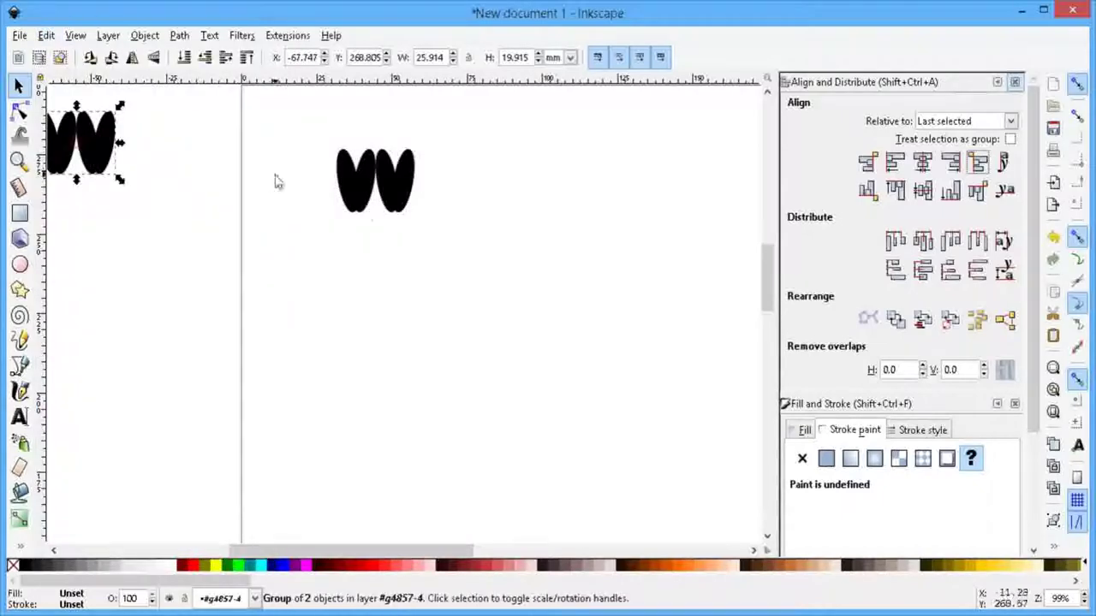
pyautogui.moveTo(77, 141); pyautogui.dragTo(466, 185)
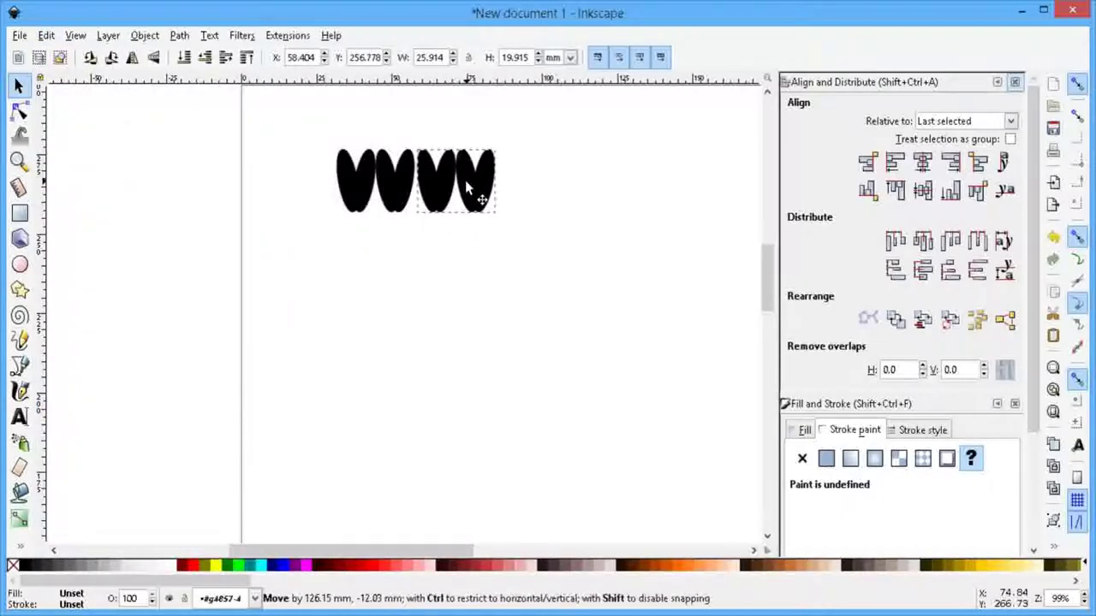
pyautogui.keyDown('shift'); pyautogui.click(373, 180); pyautogui.keyUp('shift')
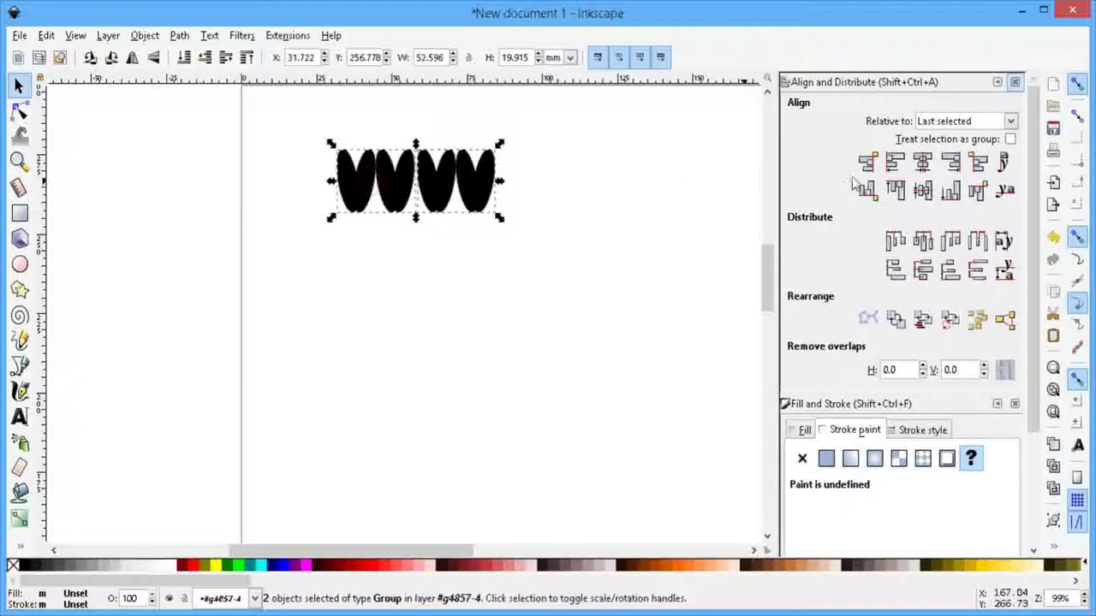
pyautogui.click(978, 163)
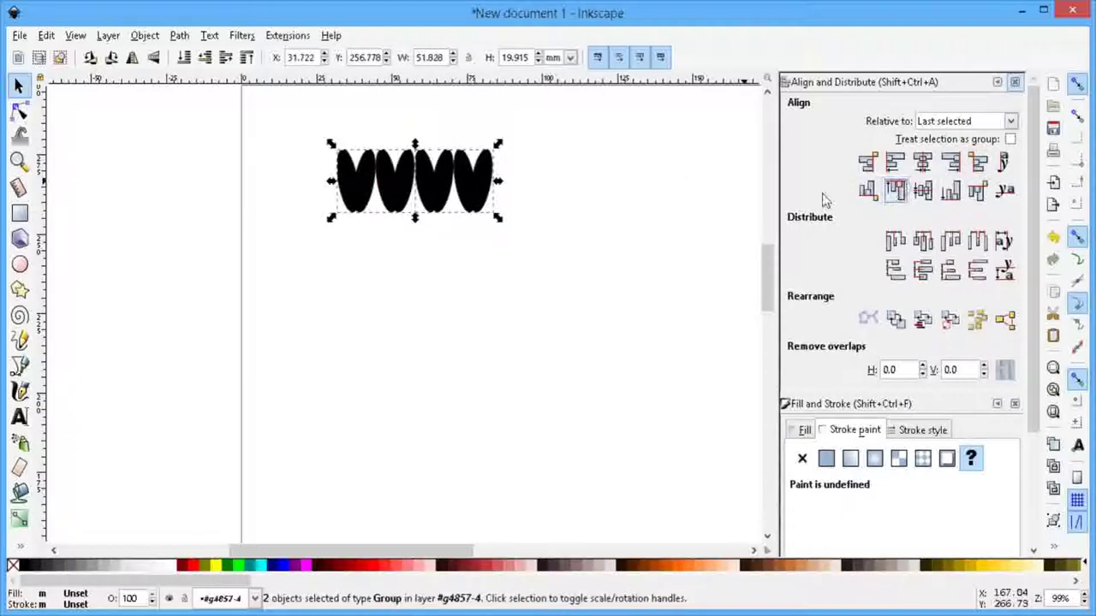
pyautogui.click(145, 35)
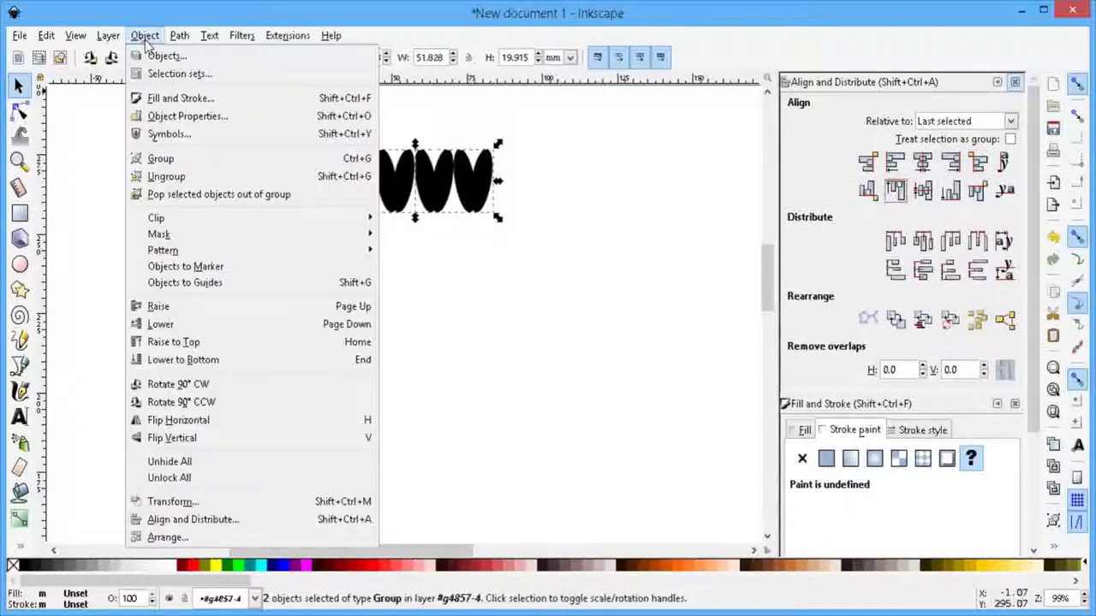
pyautogui.click(175, 158)
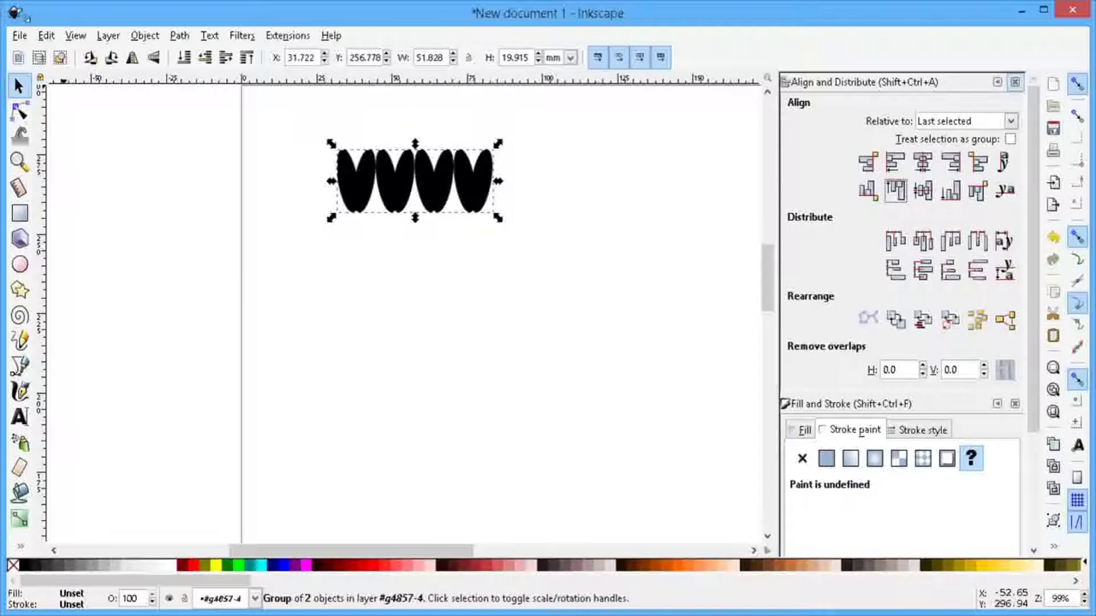
# Step: Duplicate the four-V row, butt it against the original, and align their top edges
pyautogui.click(47, 36)
pyautogui.click(65, 133)
pyautogui.click(46, 36)
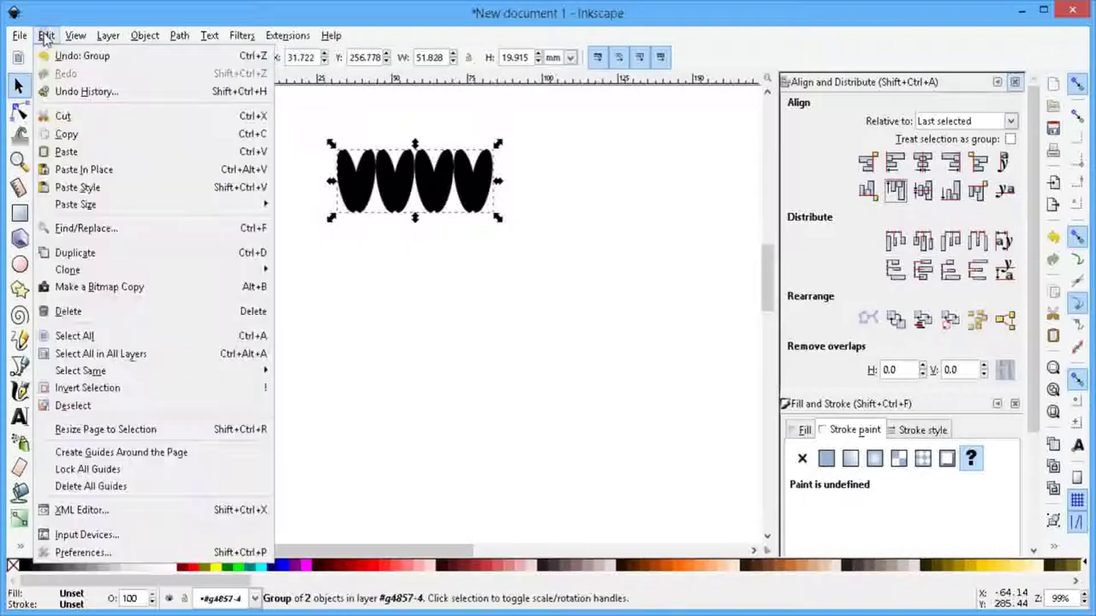
pyautogui.click(66, 151)
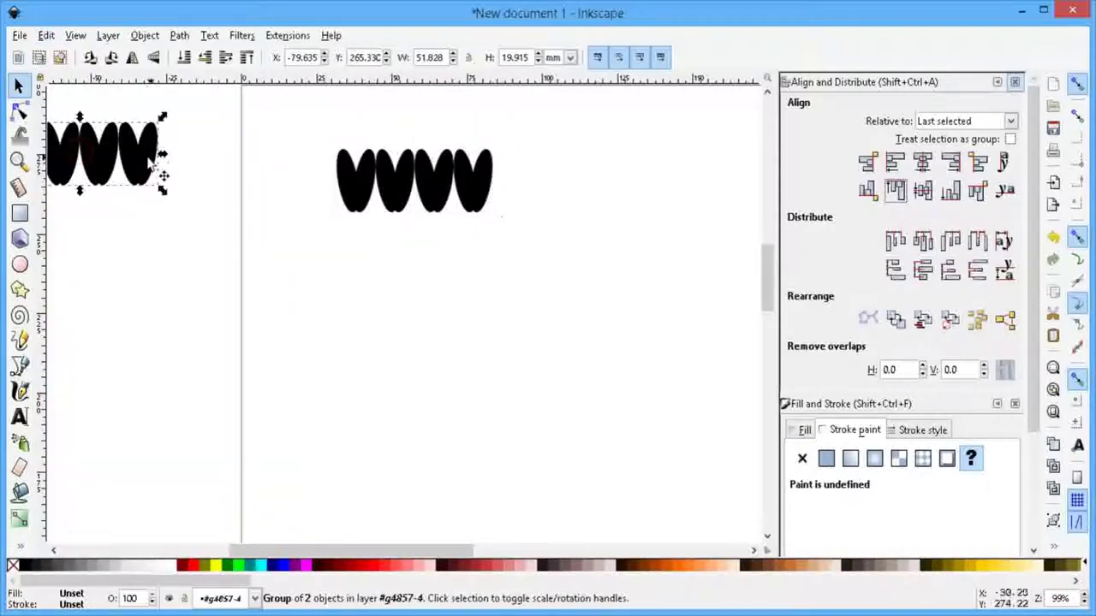
pyautogui.moveTo(153, 164); pyautogui.dragTo(545, 197)
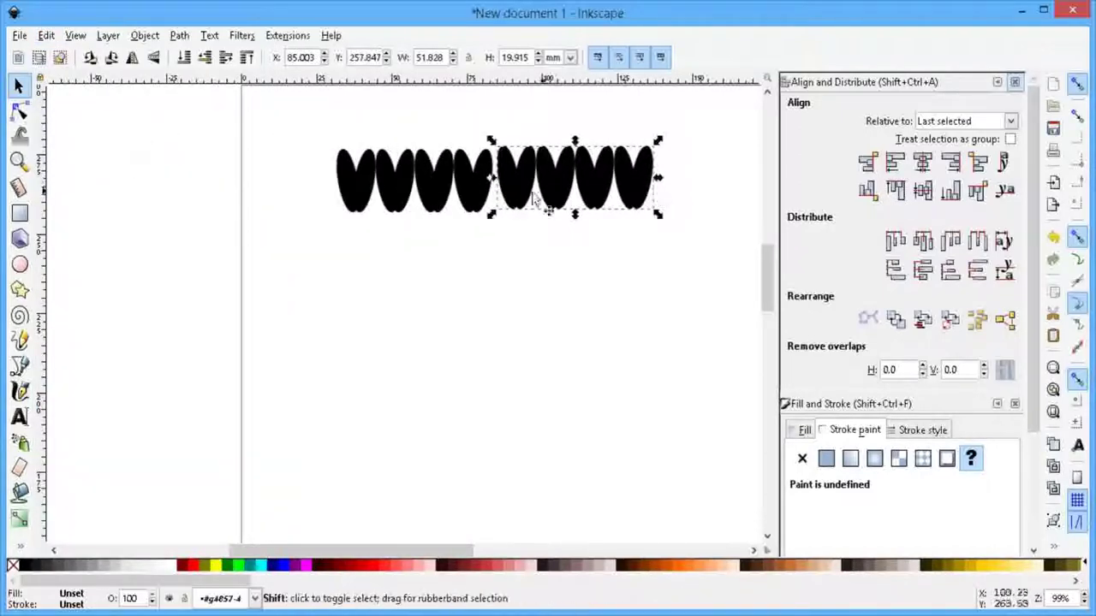
pyautogui.keyDown('shift'); pyautogui.click(469, 204); pyautogui.keyUp('shift')
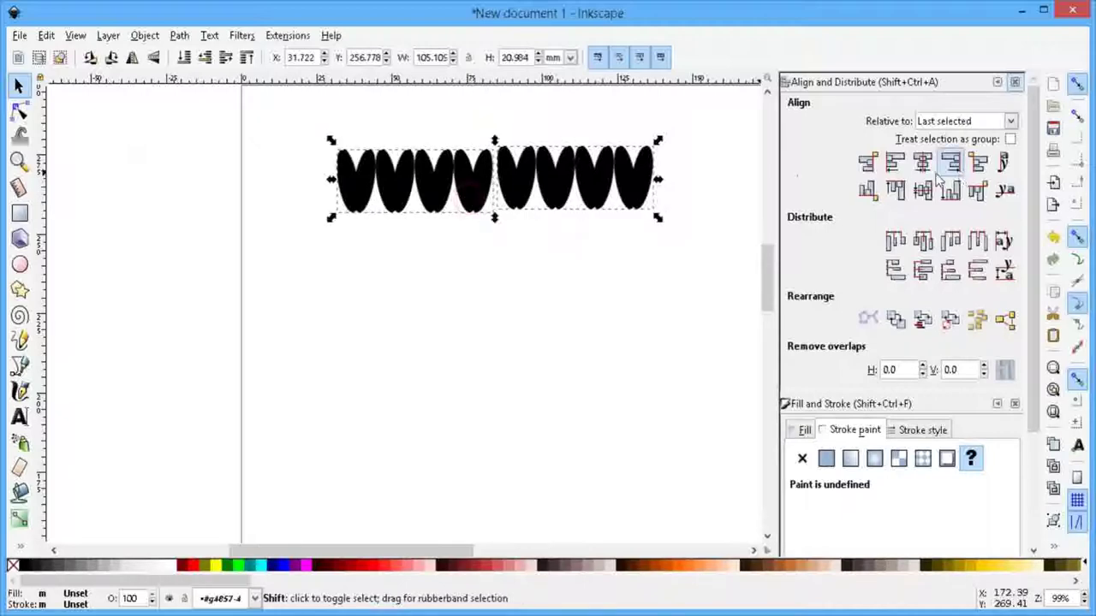
pyautogui.click(980, 162)
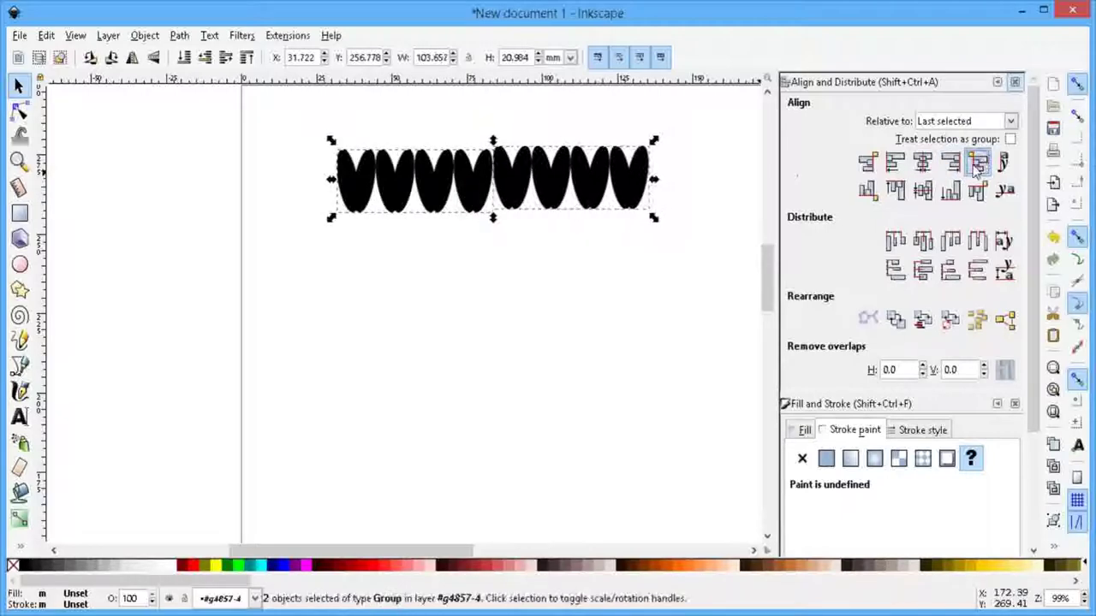
pyautogui.click(895, 190)
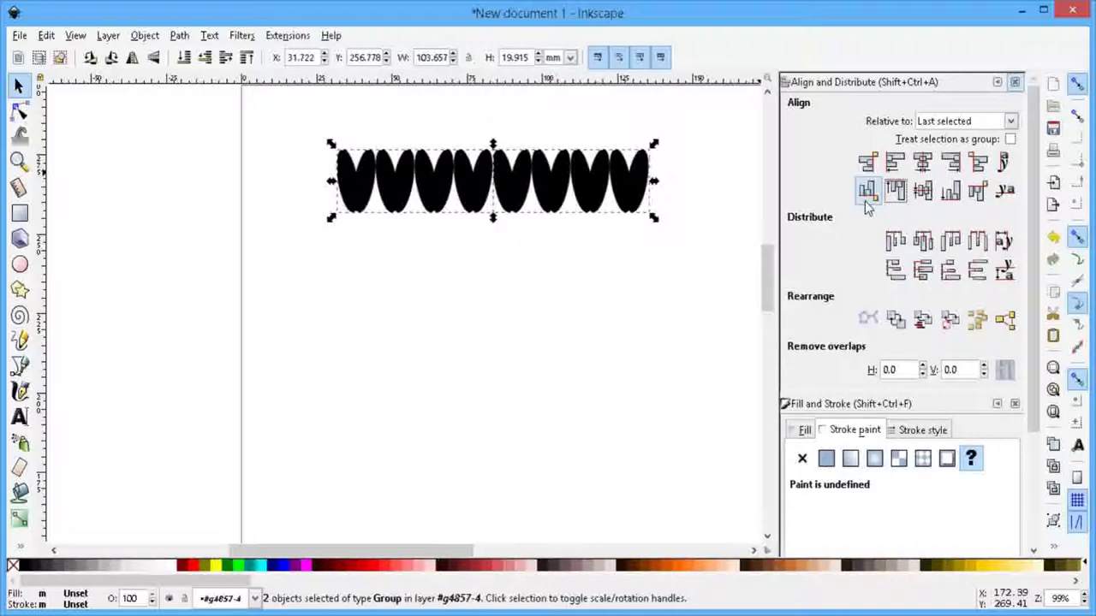
# Step: Ungroup the right-hand row, then ungroup its right pair group into separate leaf pairs
pyautogui.click(689, 291)
pyautogui.click(648, 204)
pyautogui.click(144, 35)
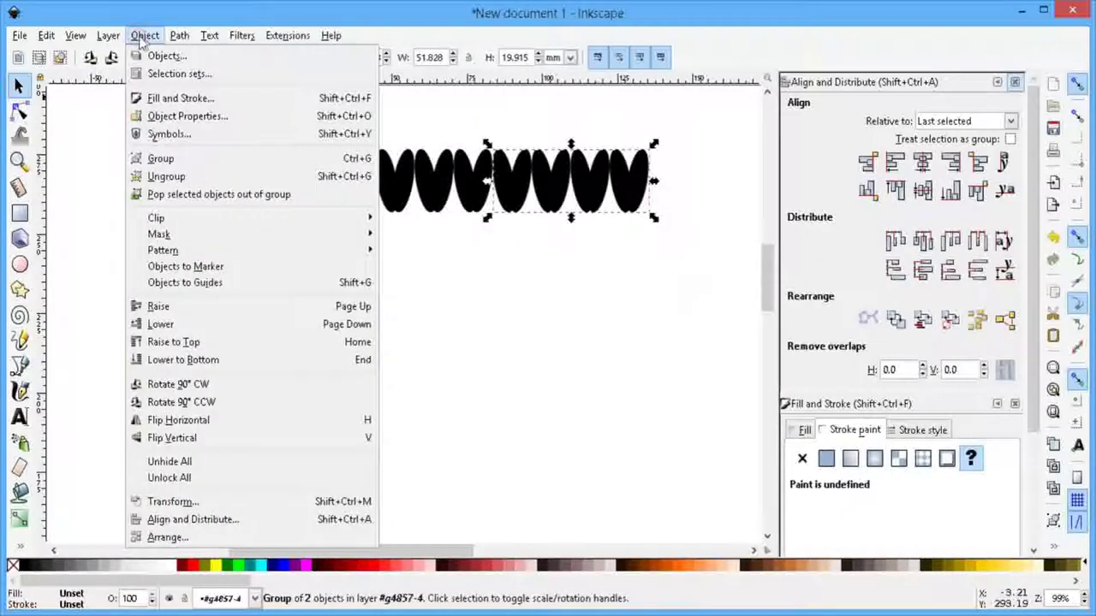
pyautogui.click(184, 170)
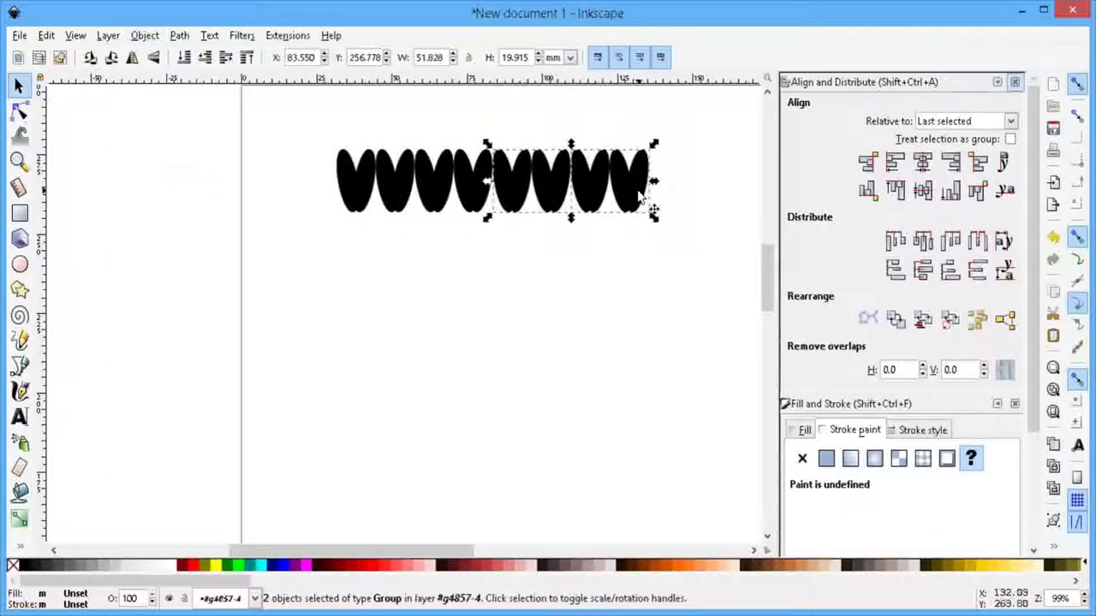
pyautogui.click(615, 259)
pyautogui.press('Tab')
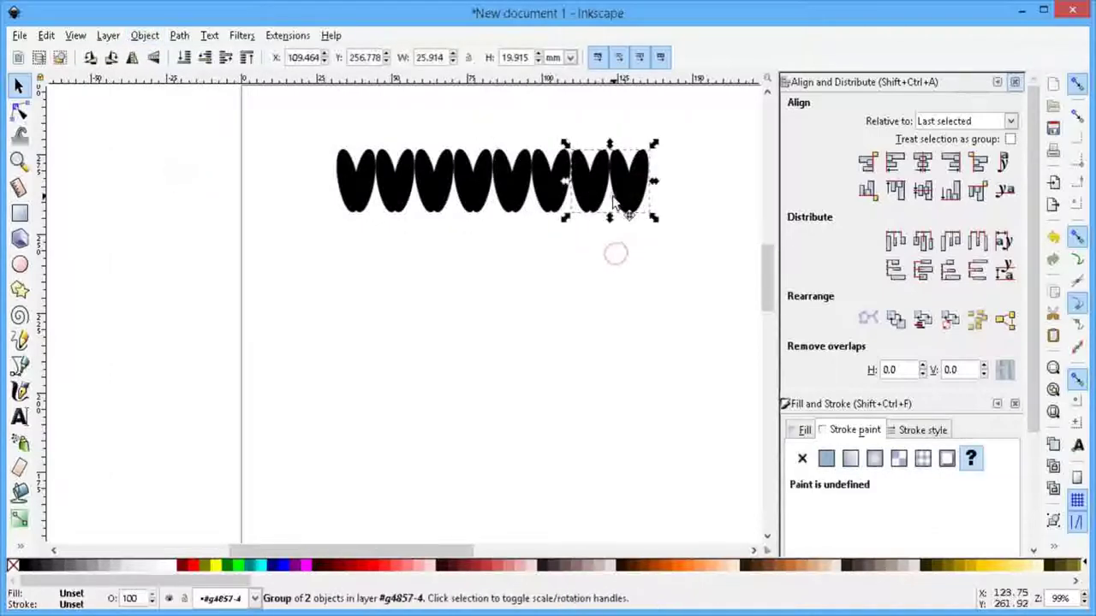
pyautogui.click(144, 35)
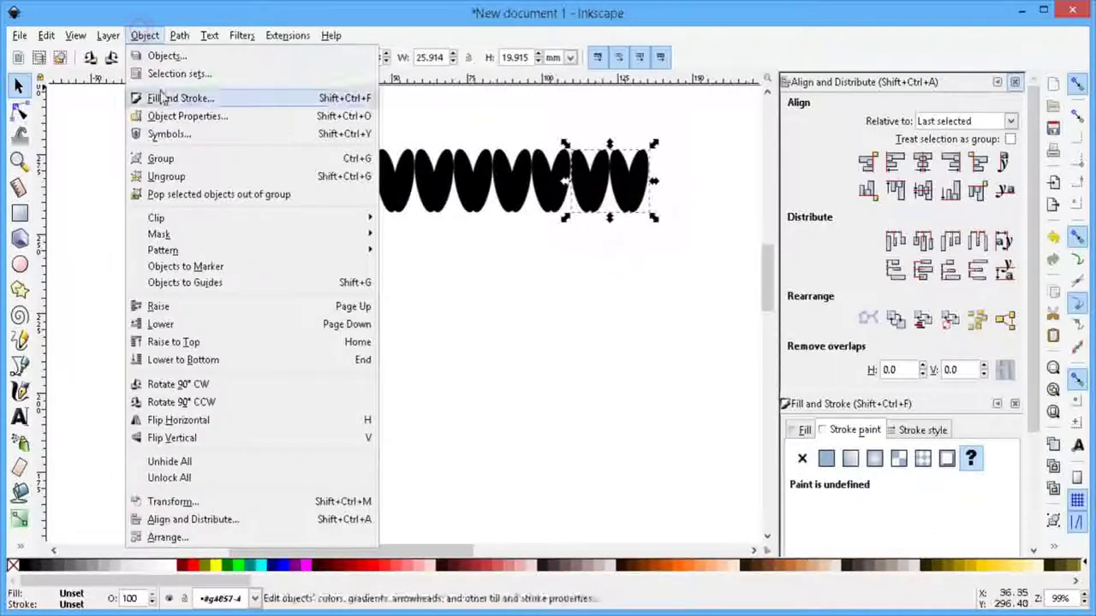
pyautogui.click(166, 176)
pyautogui.click(604, 283)
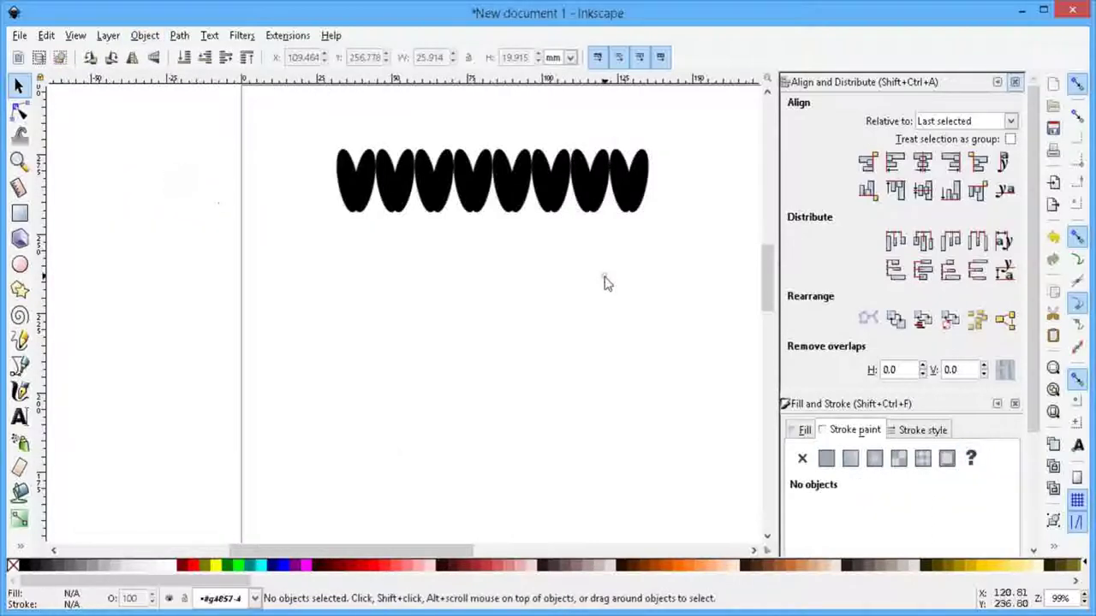
# Step: Duplicate the rightmost leaf pair and place it snugly at the row's right end
pyautogui.click(628, 197)
pyautogui.click(46, 35)
pyautogui.click(67, 134)
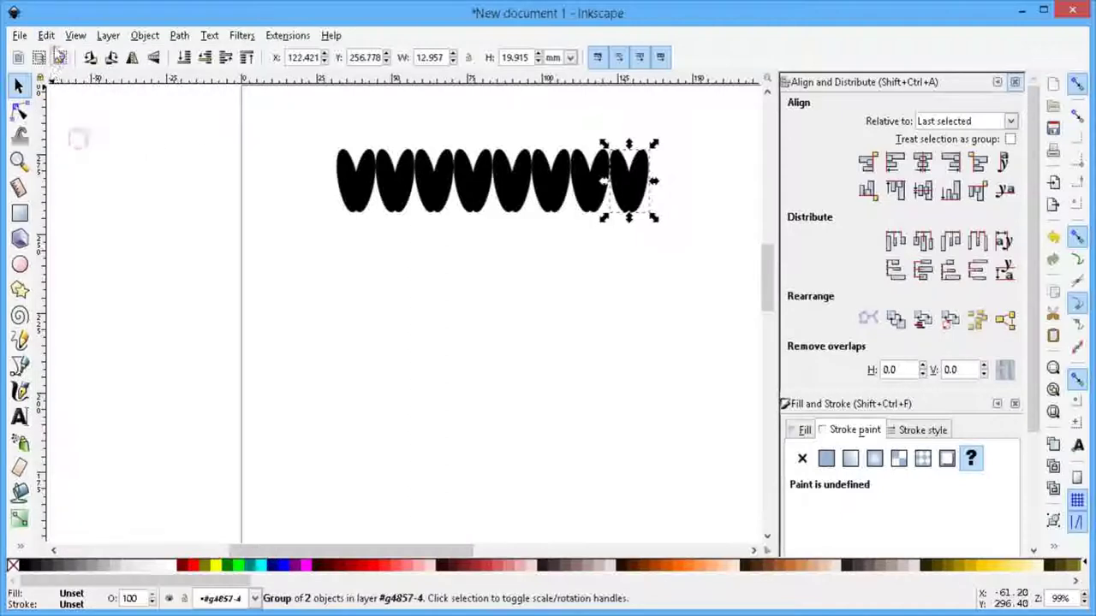
pyautogui.click(46, 35)
pyautogui.click(66, 151)
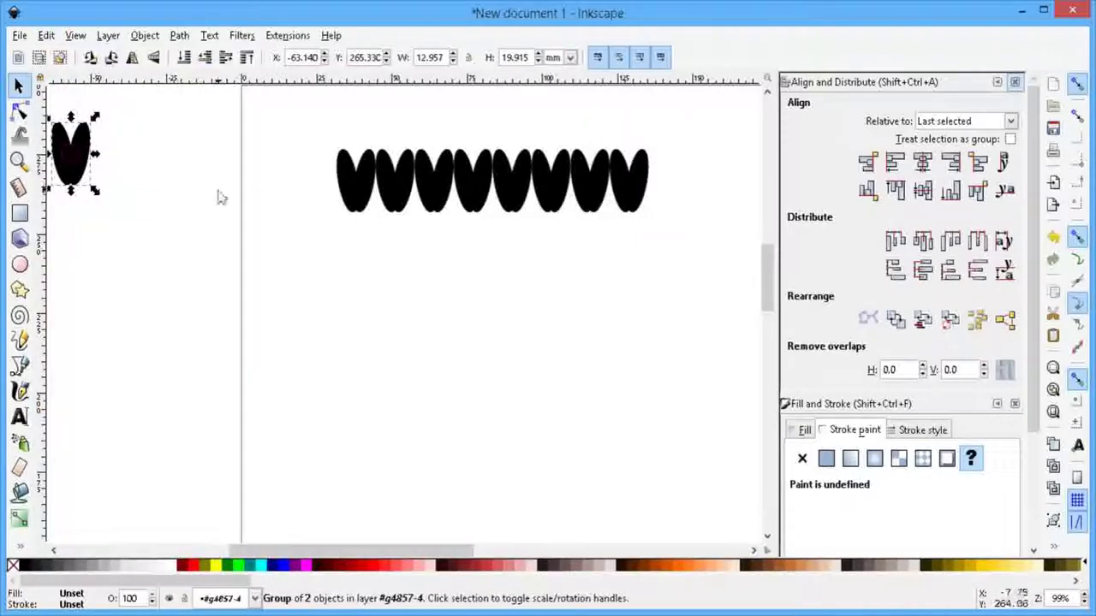
pyautogui.moveTo(73, 162); pyautogui.dragTo(652, 201)
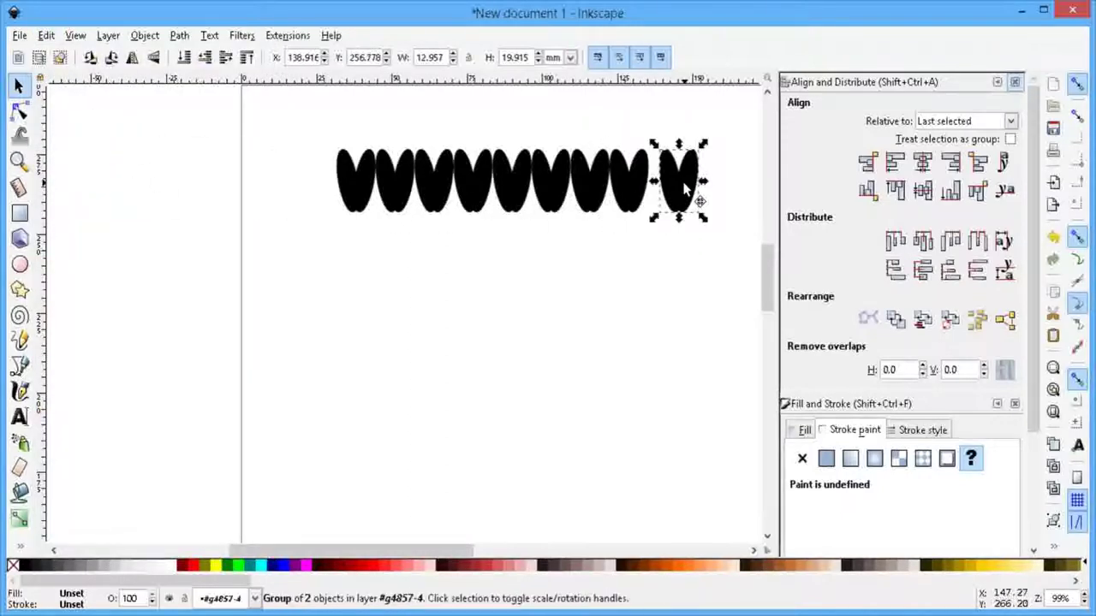
pyautogui.click(978, 163)
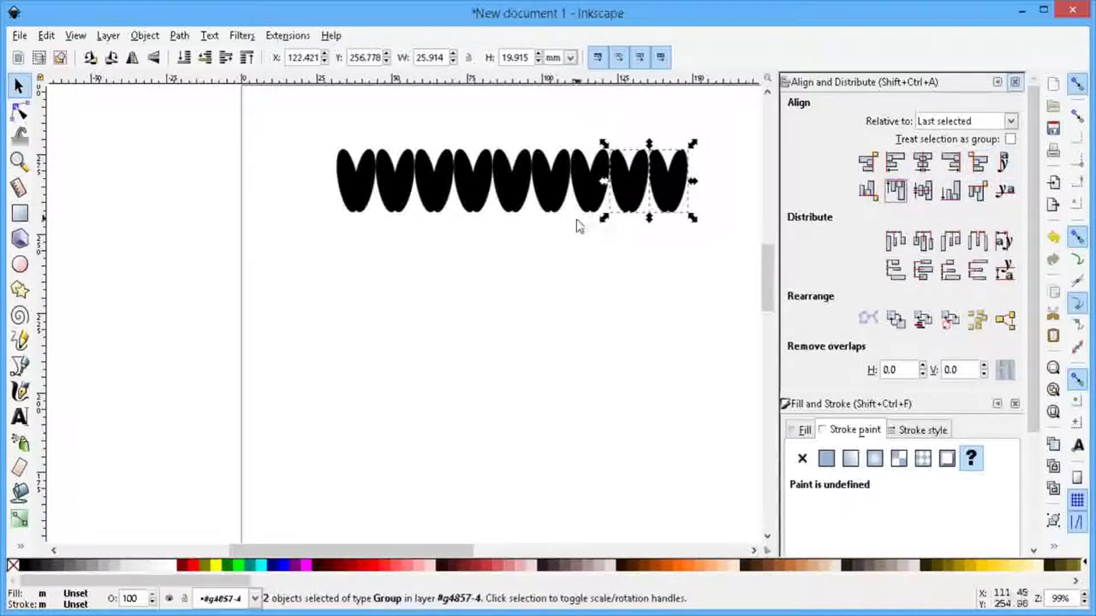
# Step: Group all five row parts into one 116.614 × 19.915 mm row and copy it
pyautogui.moveTo(693, 269); pyautogui.dragTo(553, 279)
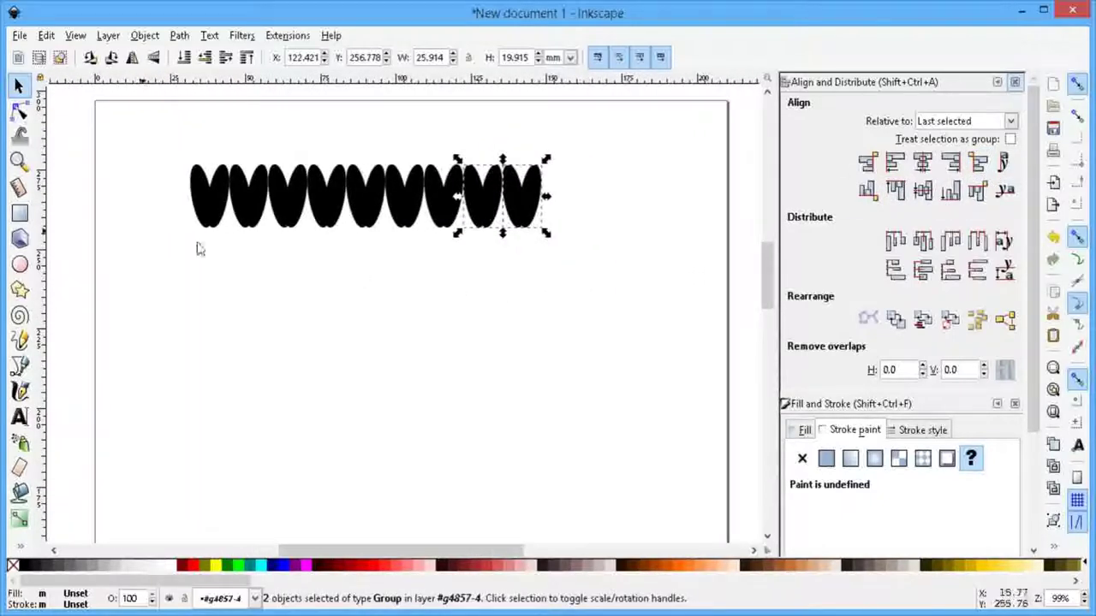
pyautogui.click(19, 86)
pyautogui.moveTo(167, 154); pyautogui.dragTo(581, 268)
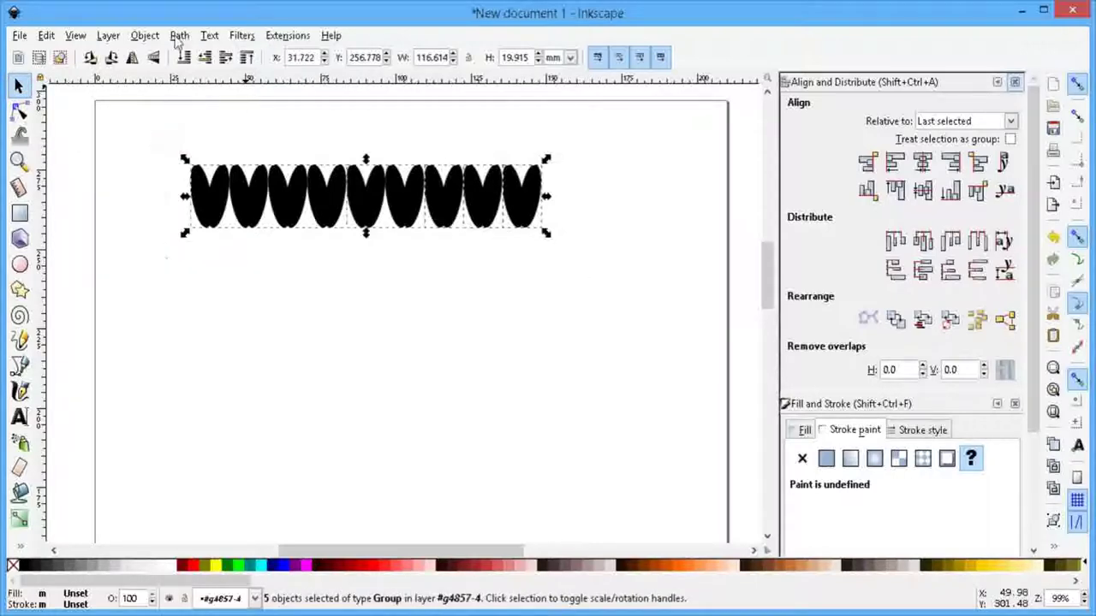
pyautogui.click(143, 35)
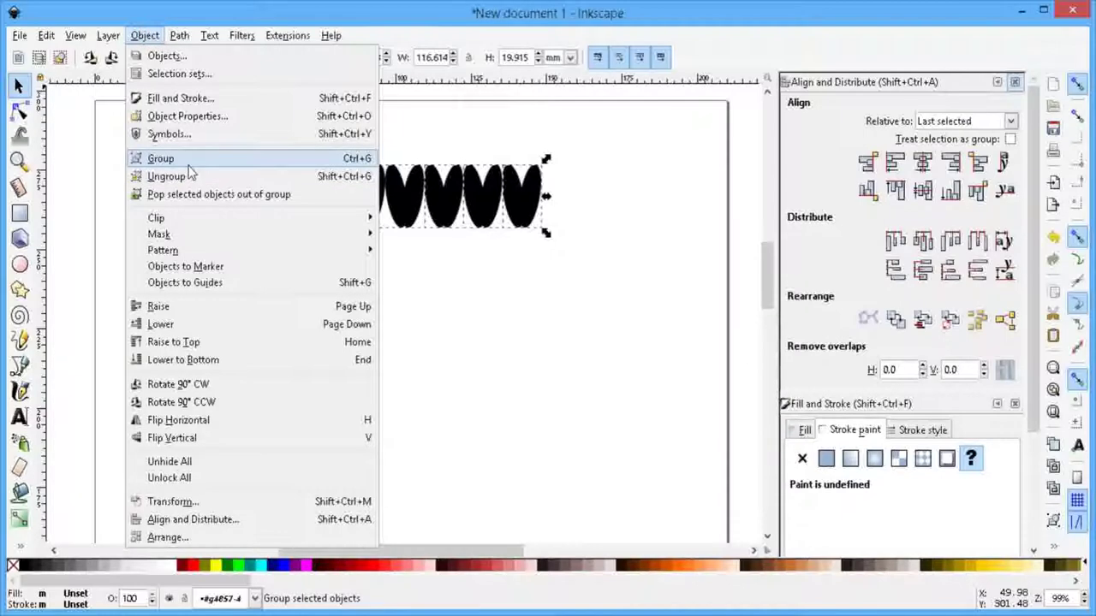
pyautogui.click(161, 156)
pyautogui.click(46, 35)
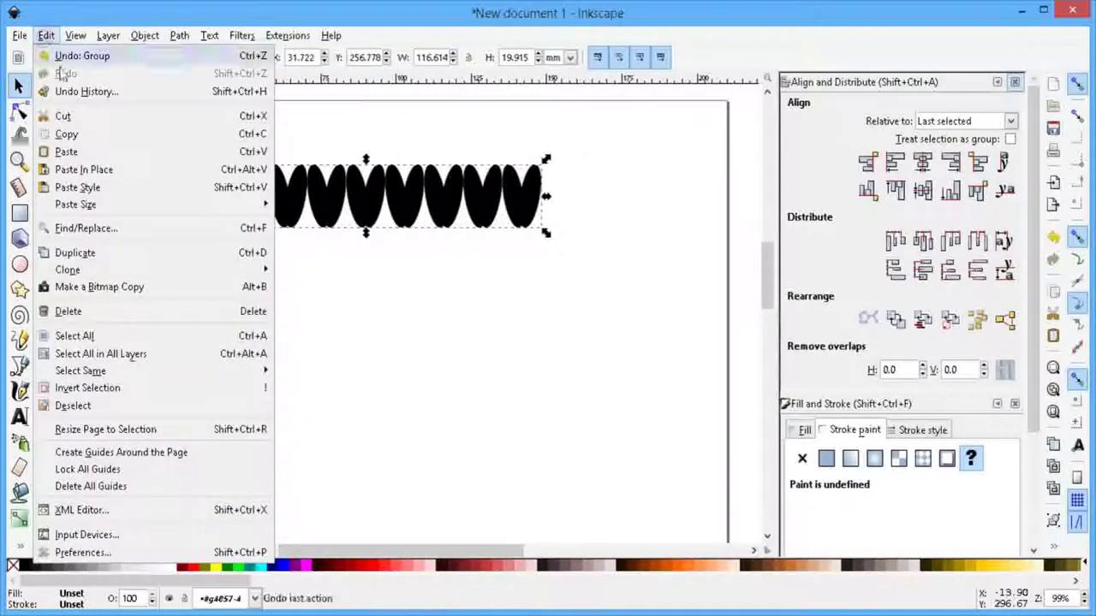
pyautogui.click(104, 141)
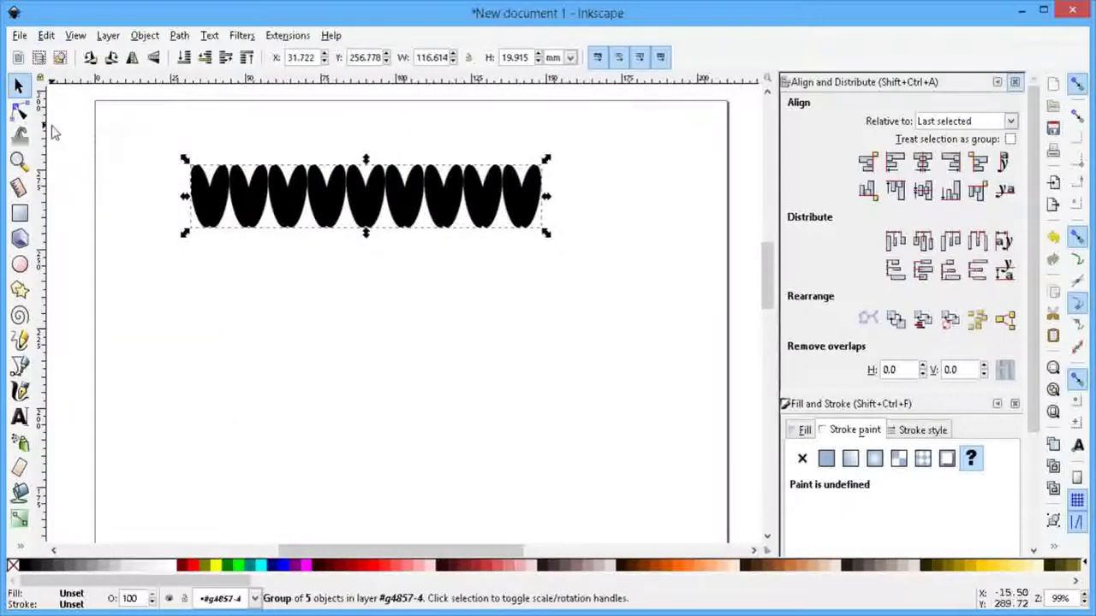
# Step: Paste the row flush beneath the original, align left edges, and group both (116.614 × 39.830 mm)
pyautogui.click(45, 35)
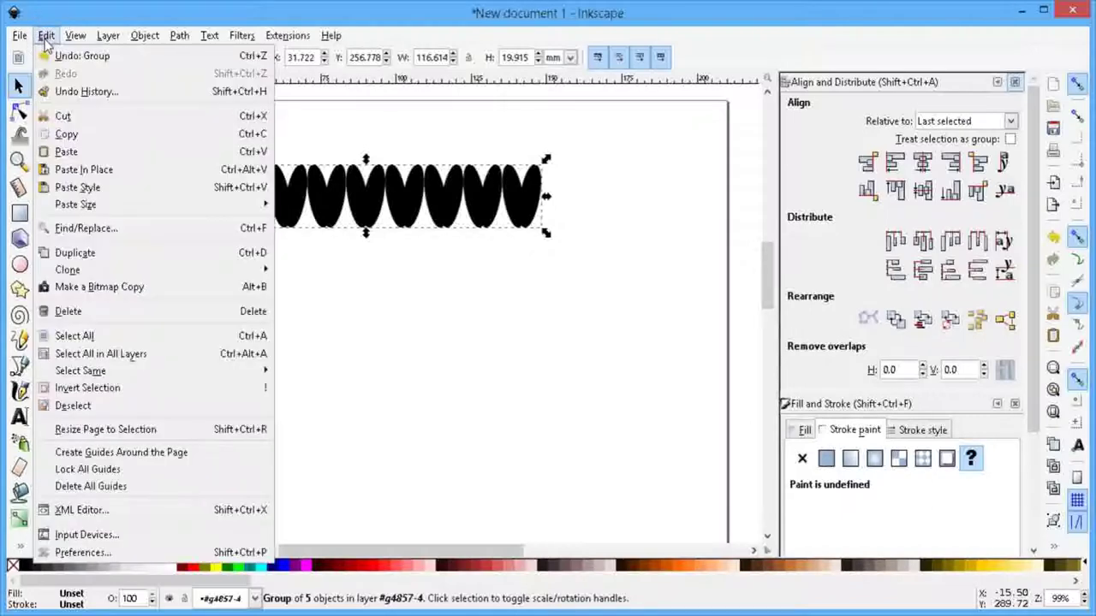
pyautogui.click(81, 149)
pyautogui.moveTo(179, 154); pyautogui.dragTo(458, 278)
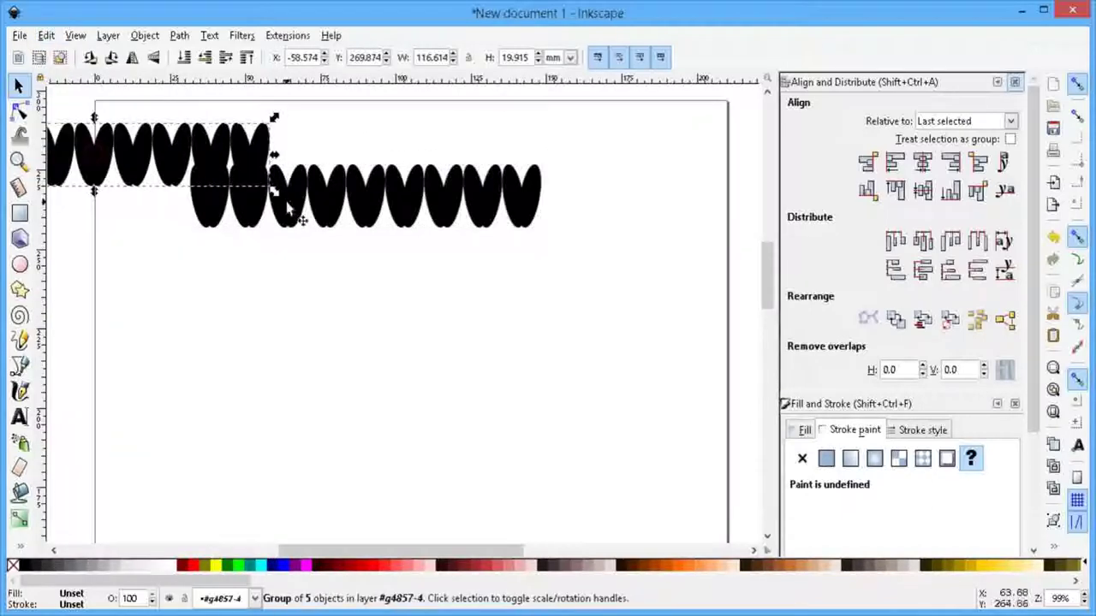
pyautogui.keyDown('shift'); pyautogui.click(460, 221); pyautogui.keyUp('shift')
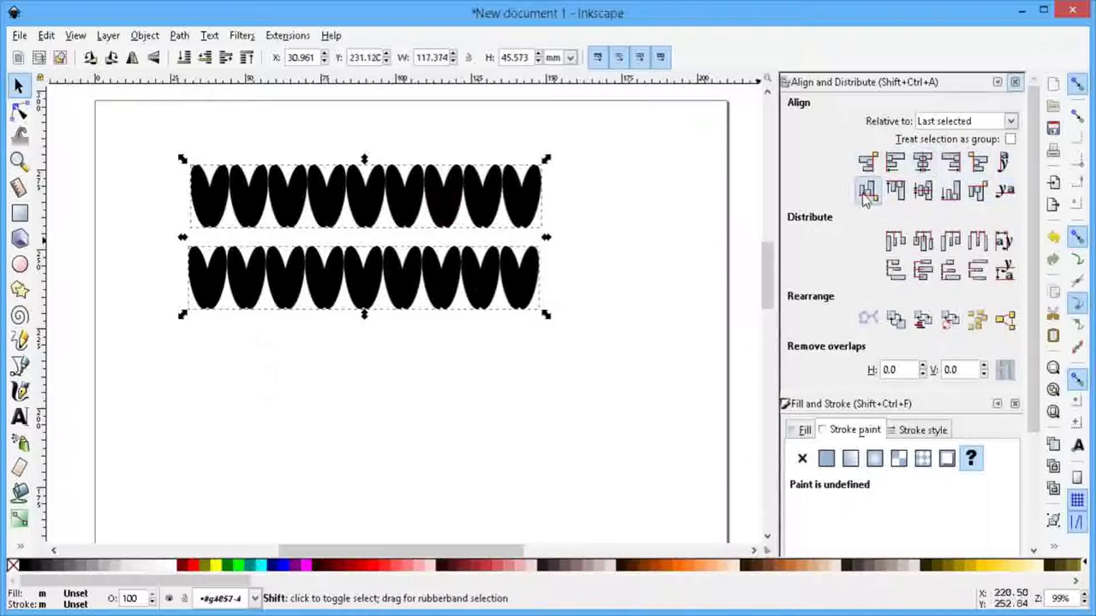
pyautogui.click(976, 192)
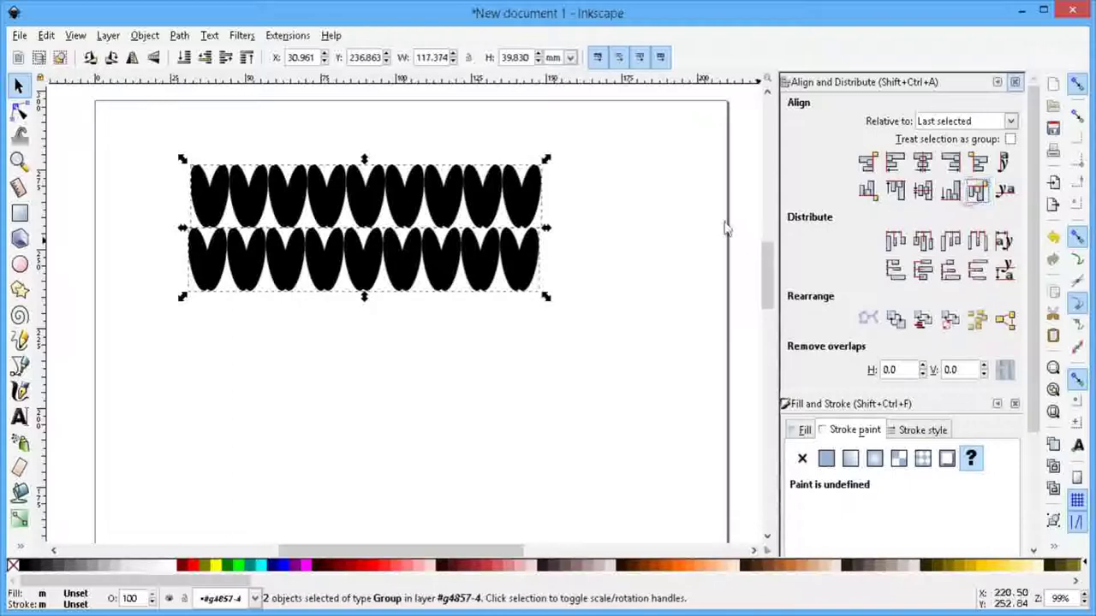
pyautogui.click(894, 167)
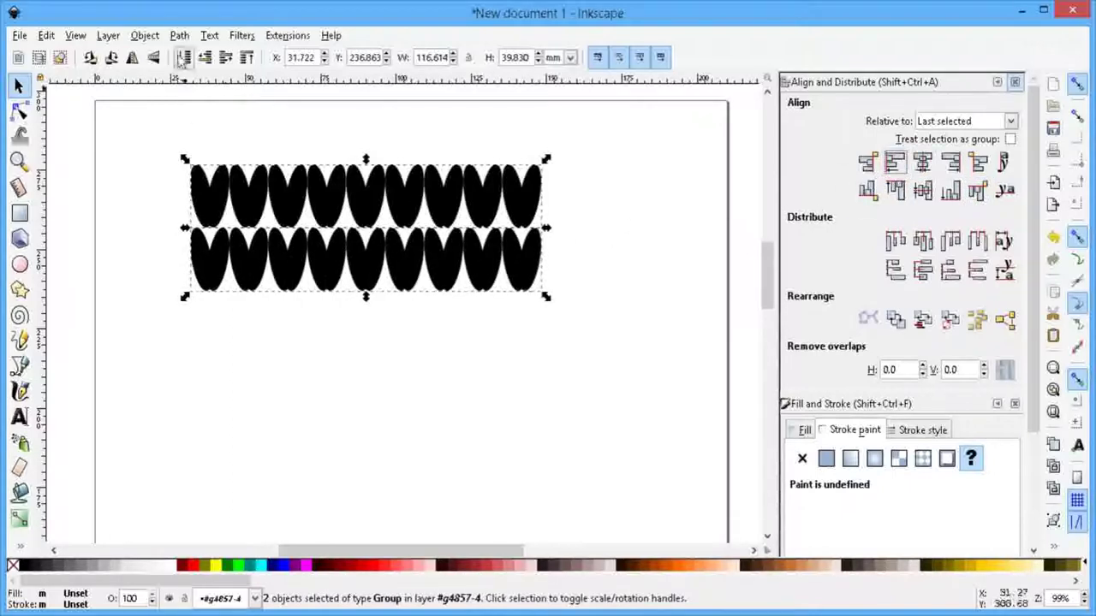
pyautogui.click(145, 35)
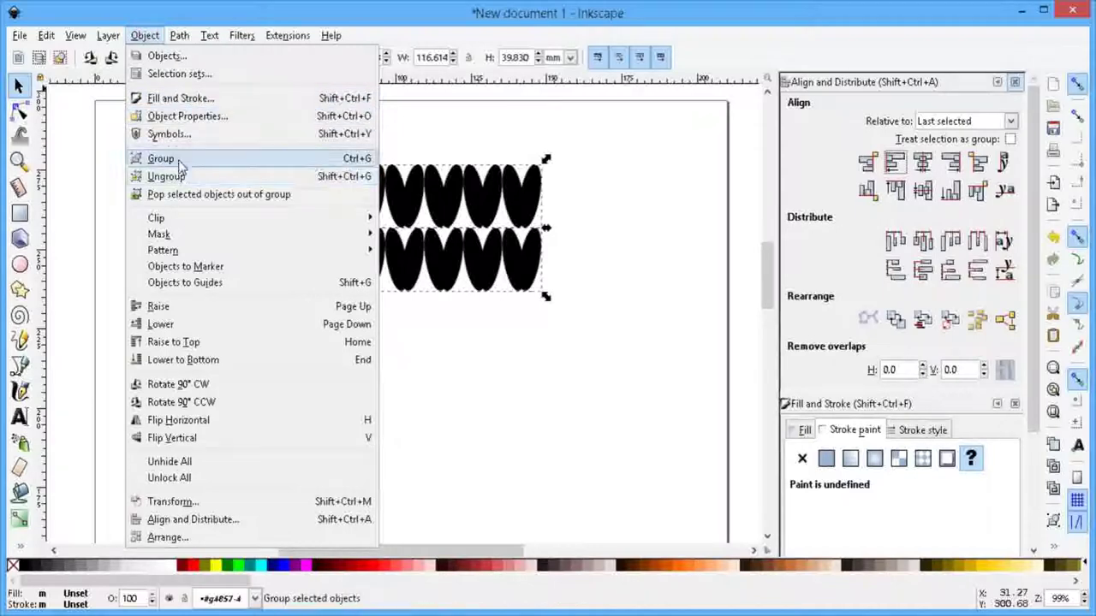
pyautogui.click(171, 159)
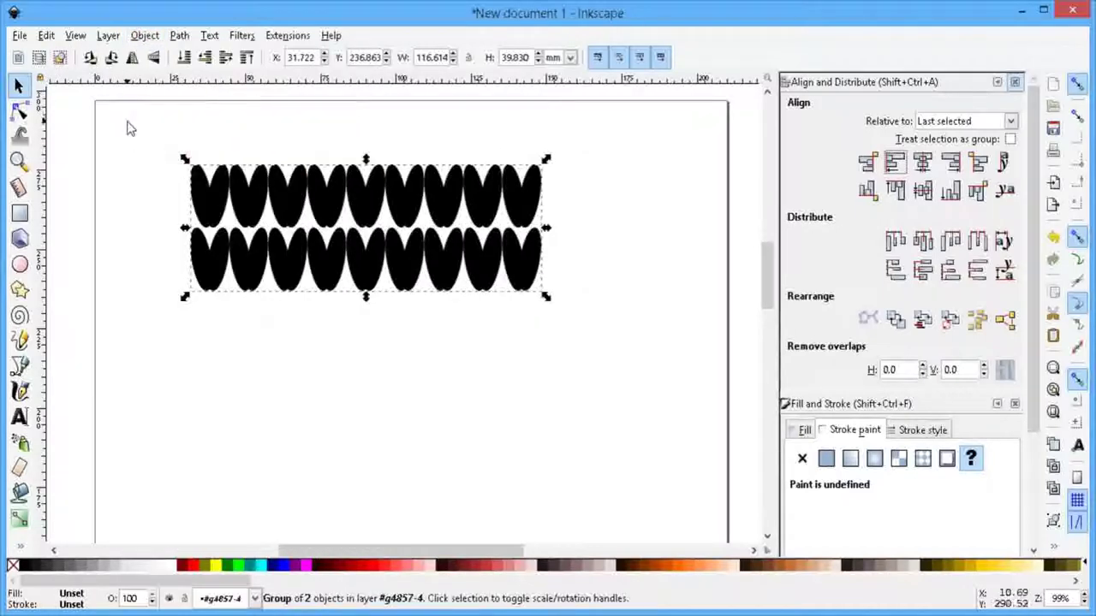
pyautogui.click(46, 35)
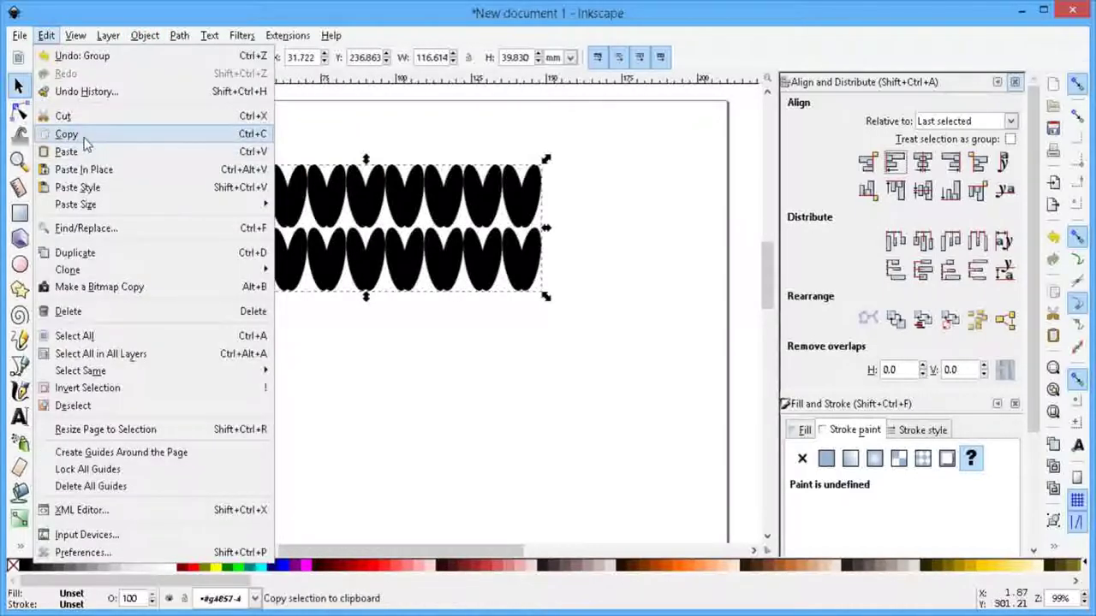
# Step: Copy the two-row block flush beneath itself, align left edges, and group into 116.614 × 79.659 mm
pyautogui.click(82, 136)
pyautogui.click(47, 35)
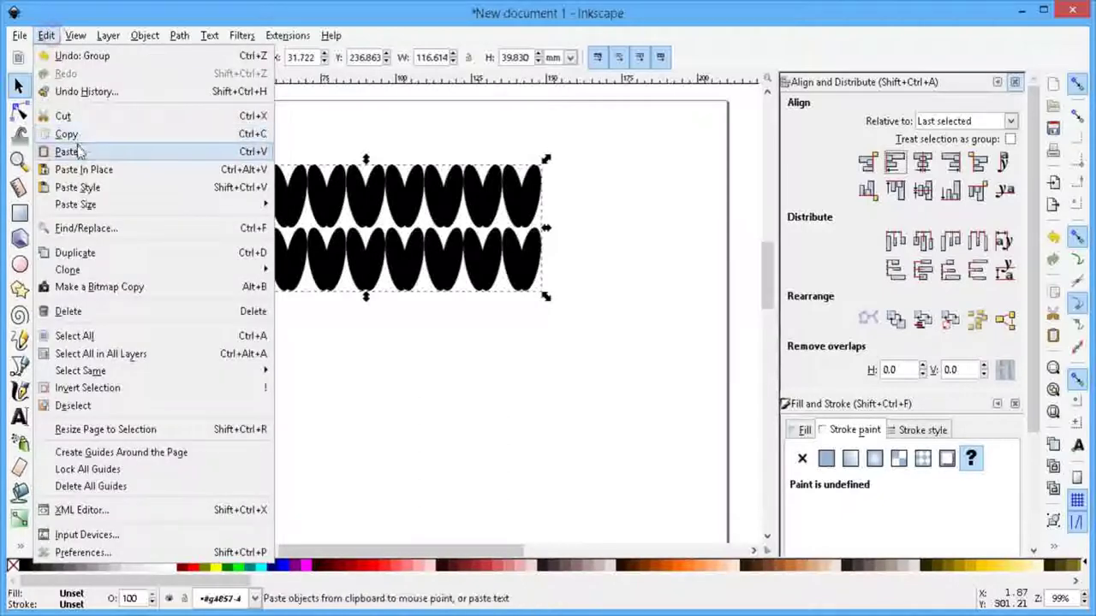
pyautogui.click(77, 152)
pyautogui.moveTo(362, 213); pyautogui.dragTo(398, 377)
pyautogui.keyDown('shift'); pyautogui.click(398, 274); pyautogui.keyUp('shift')
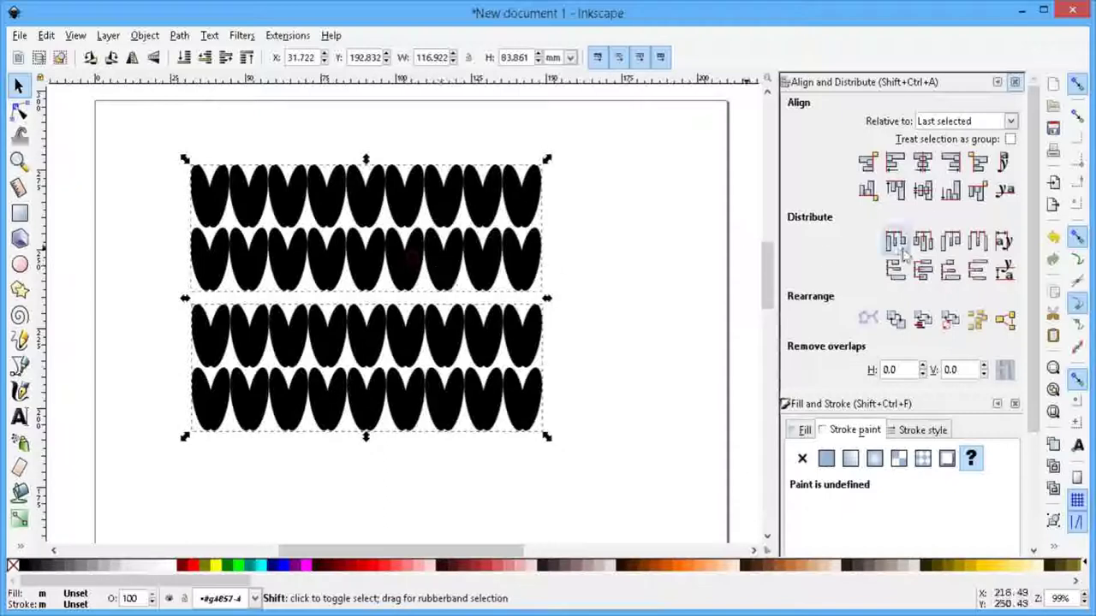
pyautogui.click(977, 192)
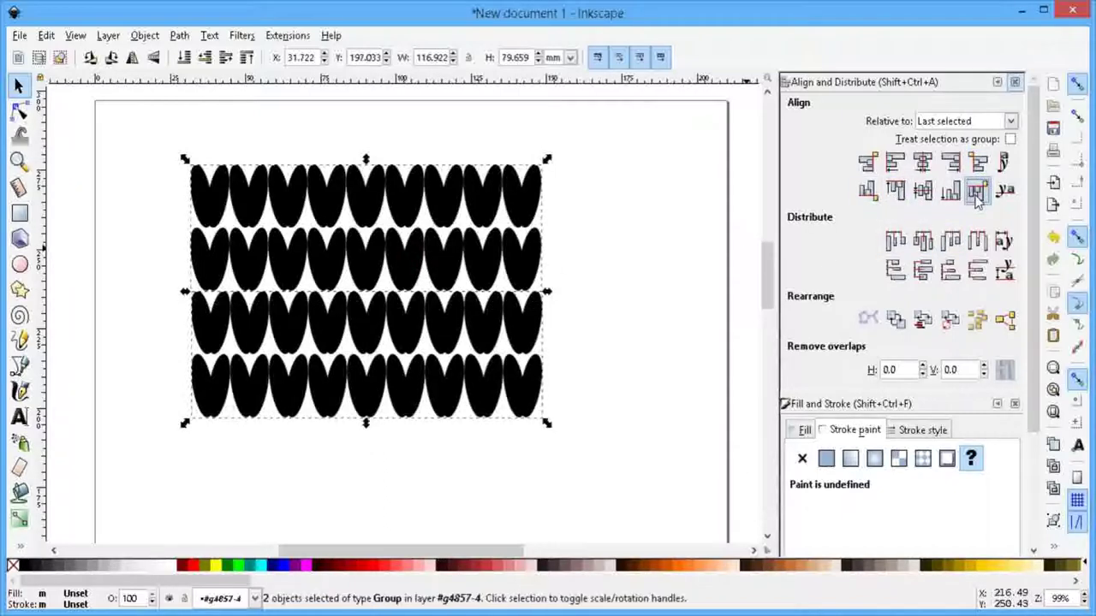
pyautogui.click(893, 164)
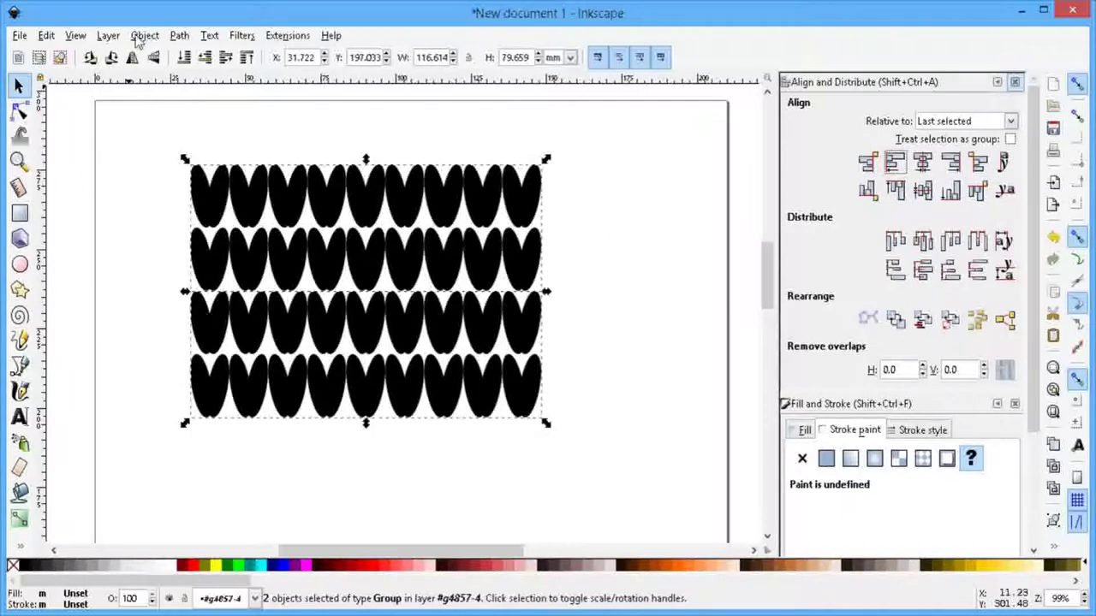
pyautogui.click(144, 35)
pyautogui.click(159, 156)
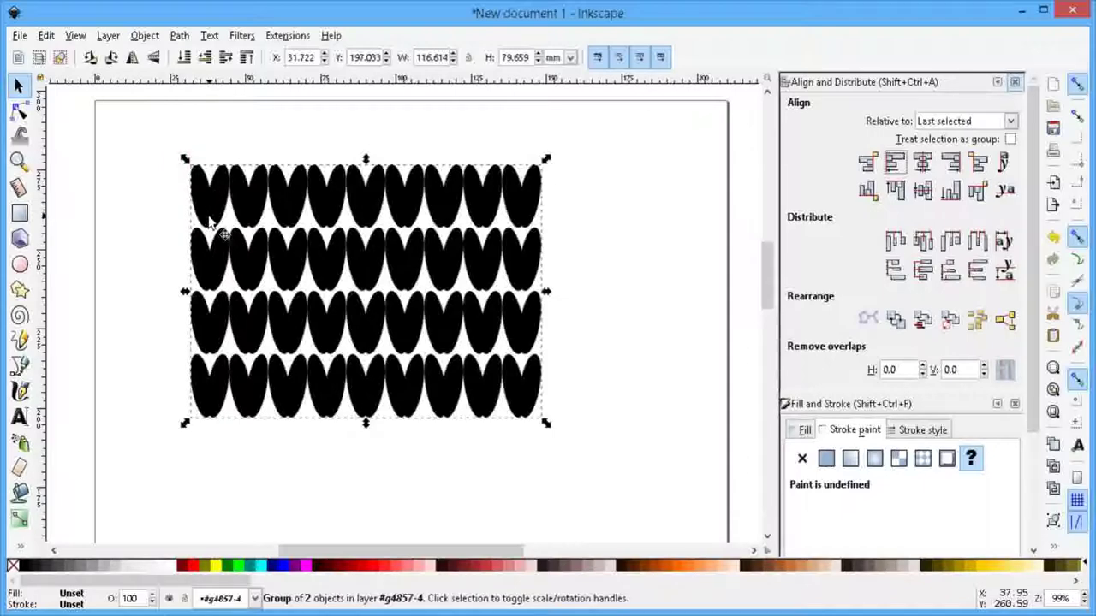
# Step: Copy the four-row pattern and drop the pasted copy beneath the original
pyautogui.scroll(-1, 398, 255)
pyautogui.scroll(-4, 390, 282)
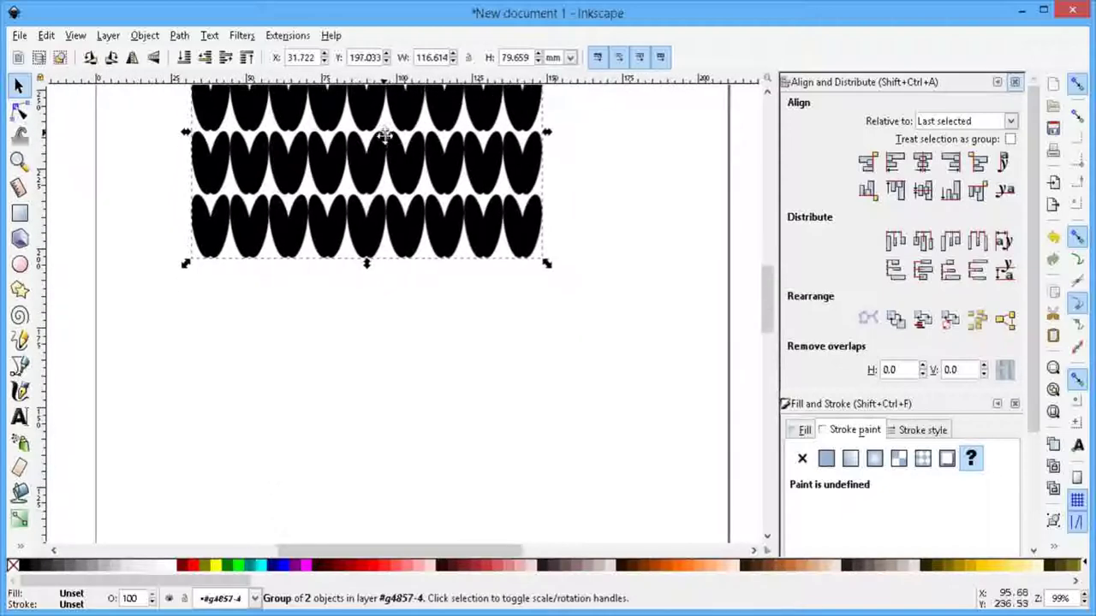
pyautogui.scroll(1, 381, 146)
pyautogui.click(46, 35)
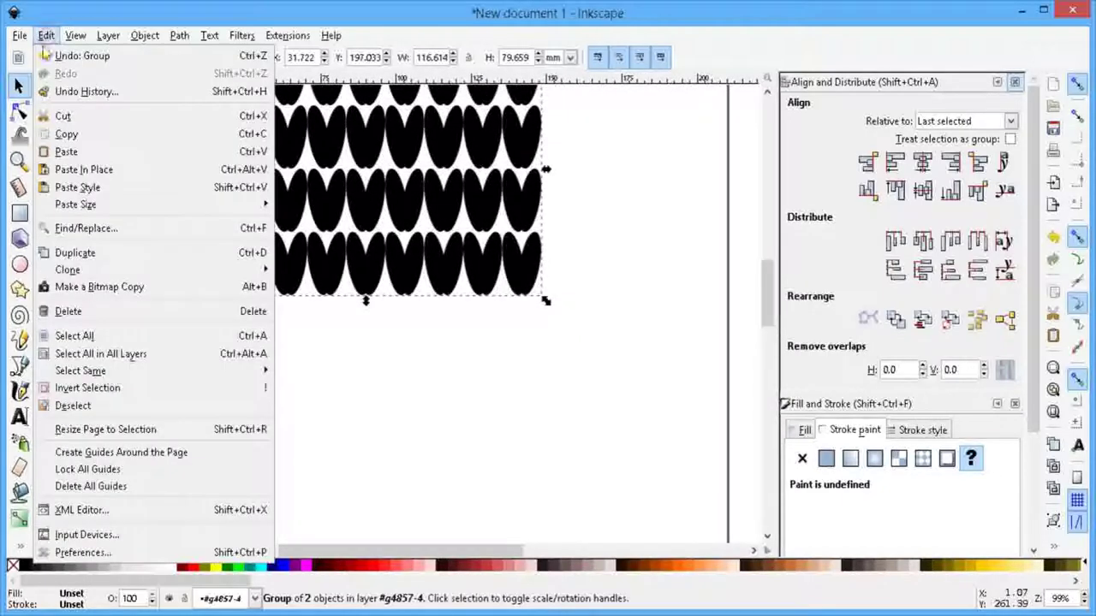
pyautogui.click(67, 135)
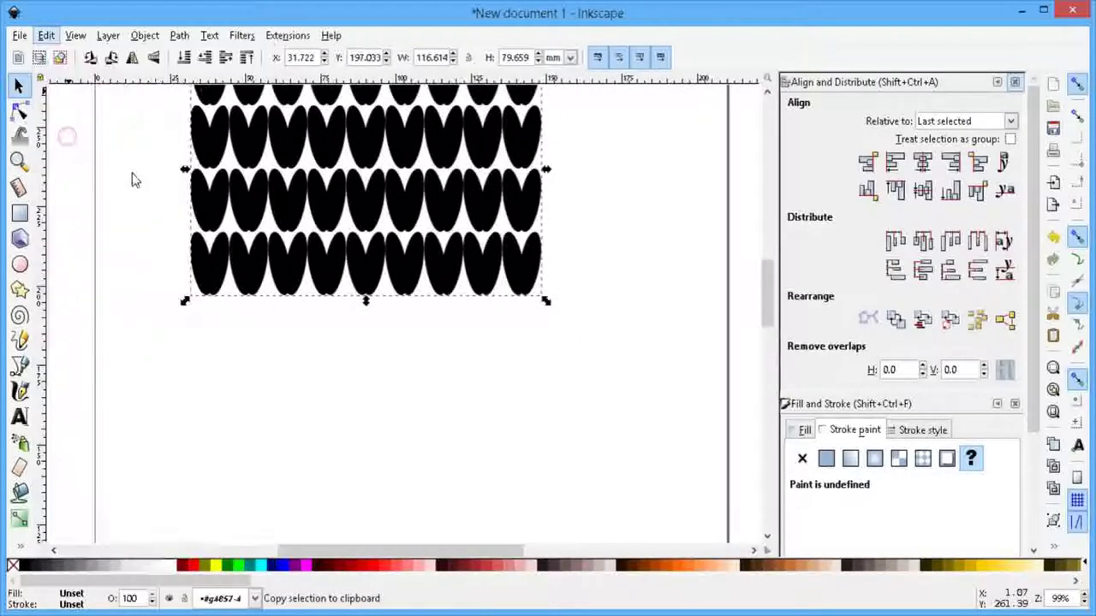
pyautogui.click(46, 35)
pyautogui.click(79, 151)
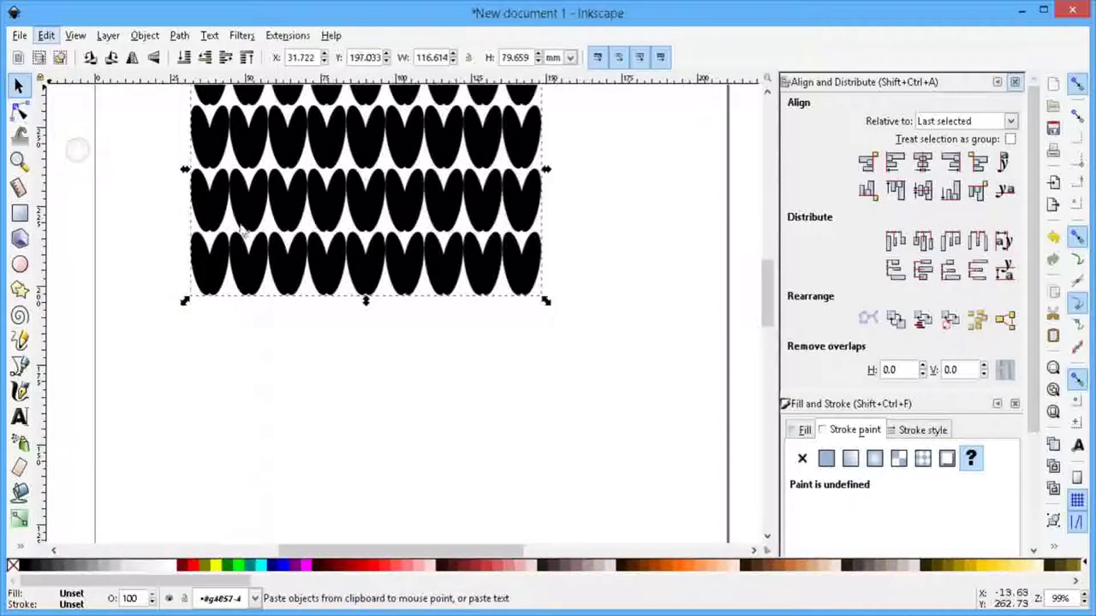
pyautogui.moveTo(350, 191)
pyautogui.mouseDown()
pyautogui.moveTo(368, 385)
pyautogui.moveTo(353, 375)
pyautogui.mouseUp()
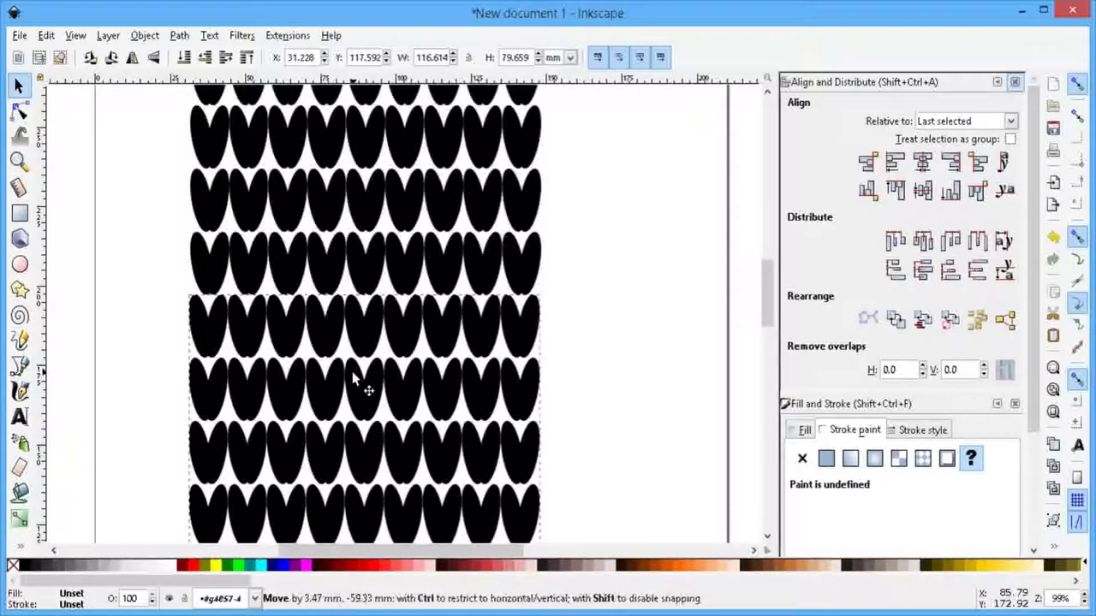
pyautogui.moveTo(352, 374); pyautogui.dragTo(363, 384)
# Step: Align both pattern halves into one flush 116.614 × 159.318 mm block and recentre the view
pyautogui.keyDown('shift'); pyautogui.click(369, 246); pyautogui.keyUp('shift')
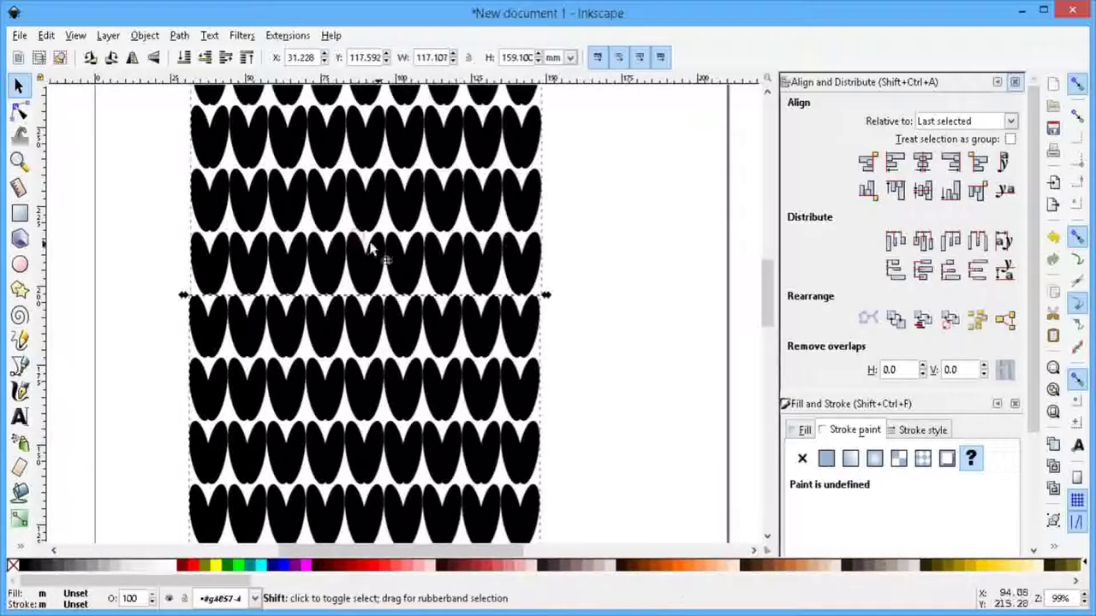
pyautogui.click(893, 169)
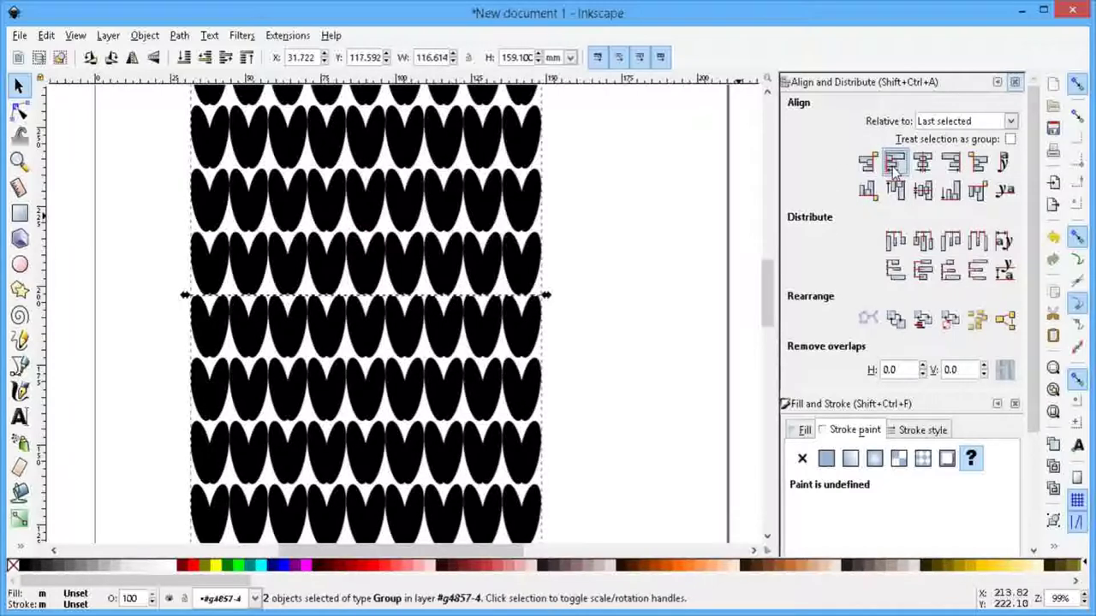
pyautogui.click(979, 192)
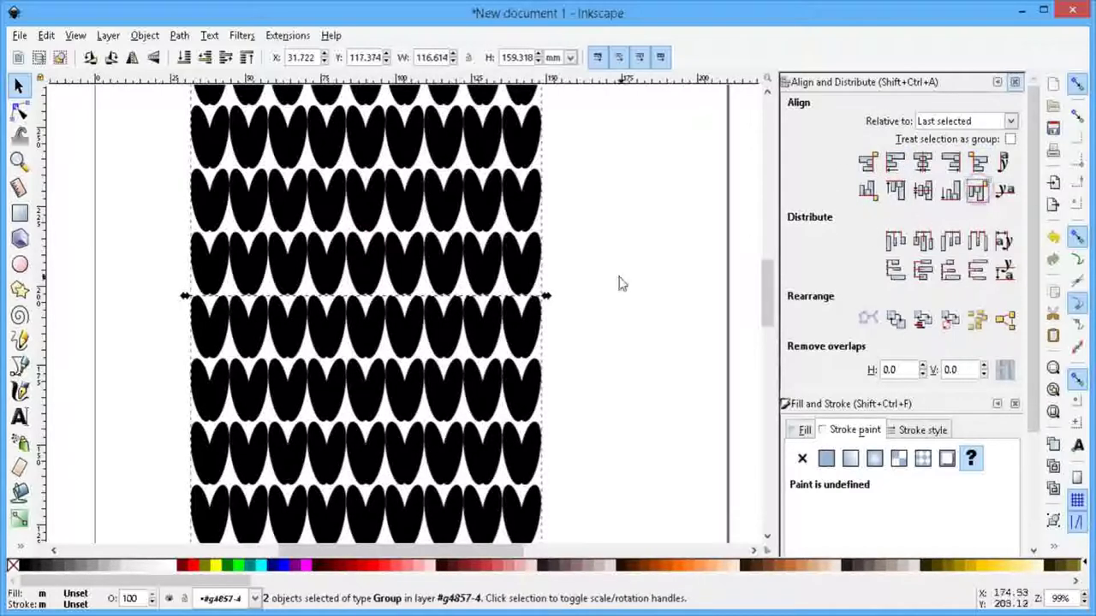
pyautogui.keyDown('ctrl'); pyautogui.scroll(-1, 616, 275); pyautogui.keyUp('ctrl')
pyautogui.keyDown('ctrl'); pyautogui.scroll(-1, 615, 275); pyautogui.keyUp('ctrl')
pyautogui.keyDown('ctrl'); pyautogui.scroll(-1, 616, 278); pyautogui.keyUp('ctrl')
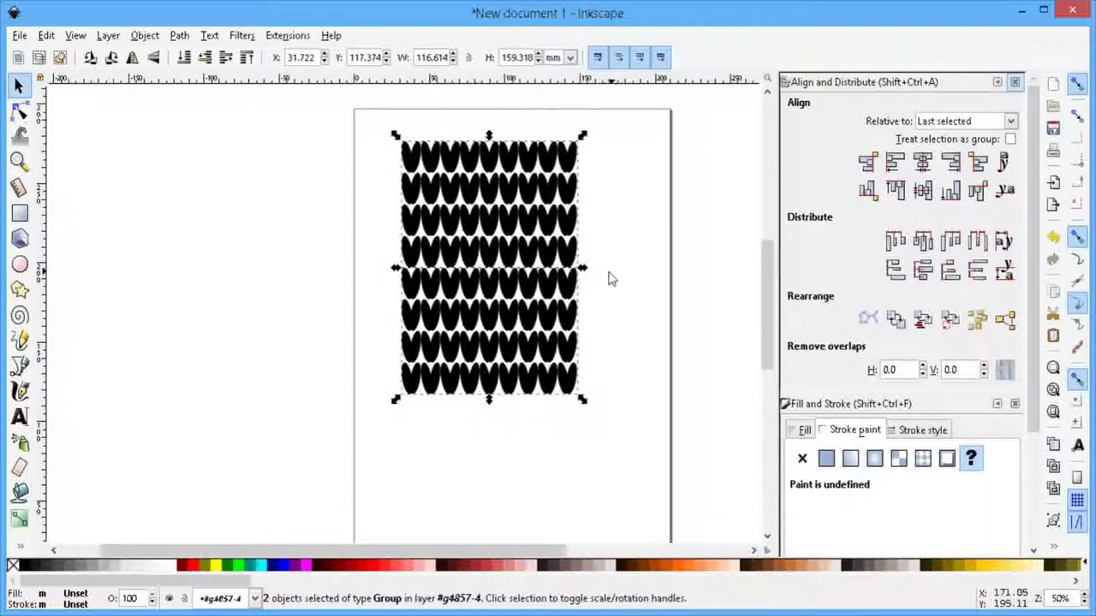
pyautogui.moveTo(616, 279); pyautogui.dragTo(553, 280)
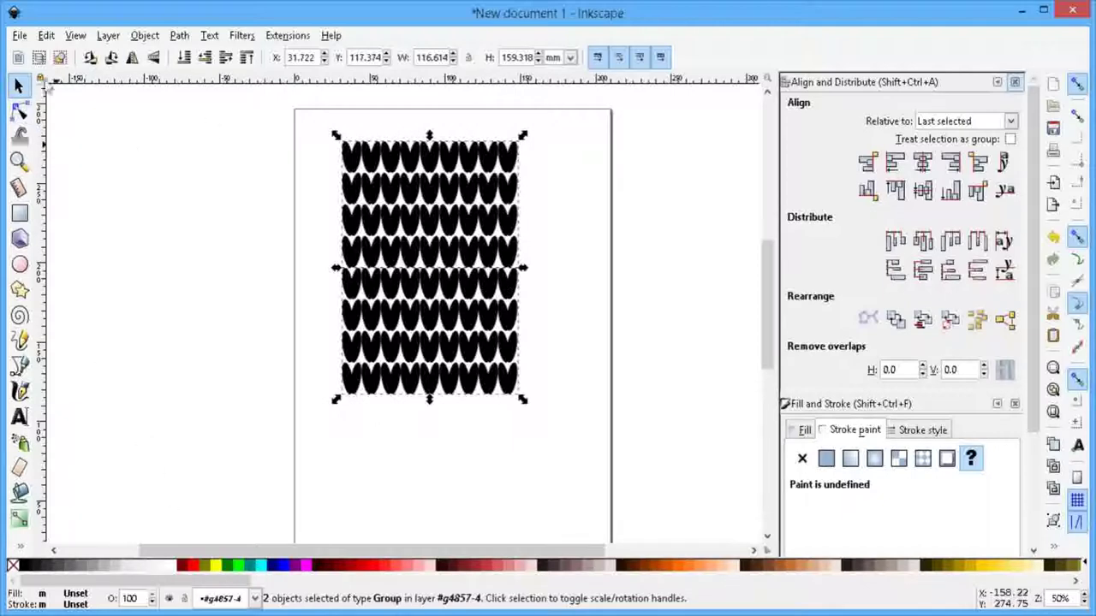
# Step: Ungroup the eight-row pattern block three times, splitting it into 40 separate groups
pyautogui.click(145, 35)
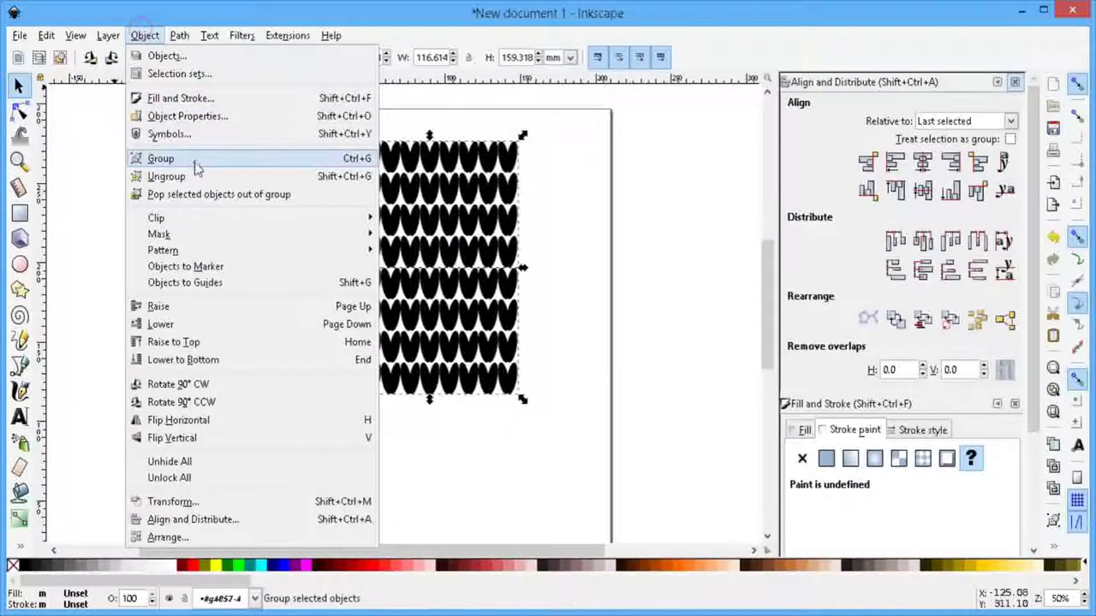
pyautogui.click(182, 179)
pyautogui.click(143, 37)
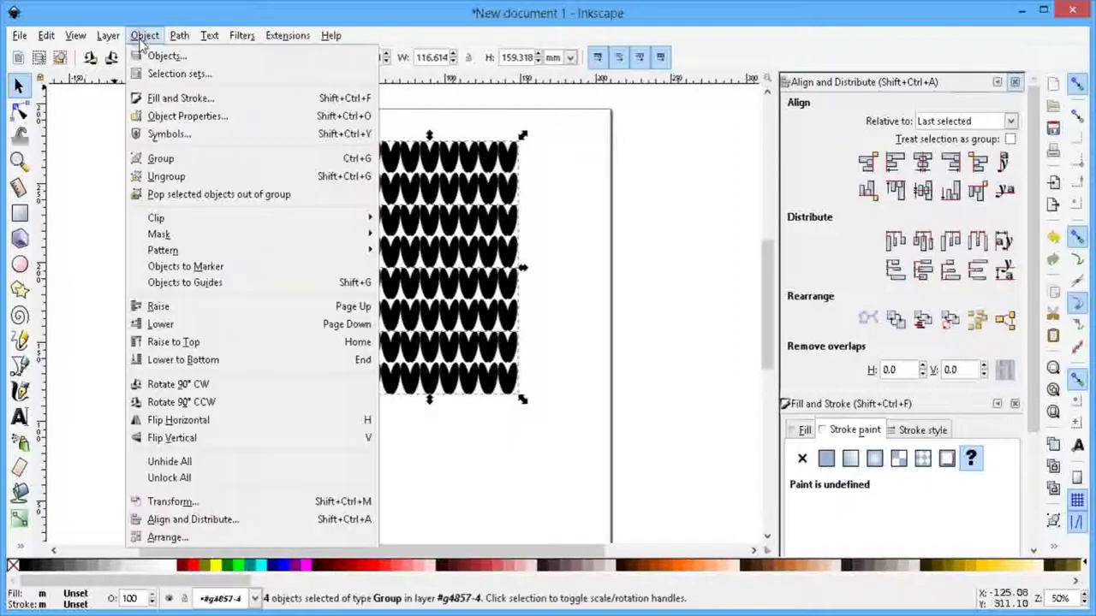
pyautogui.click(180, 176)
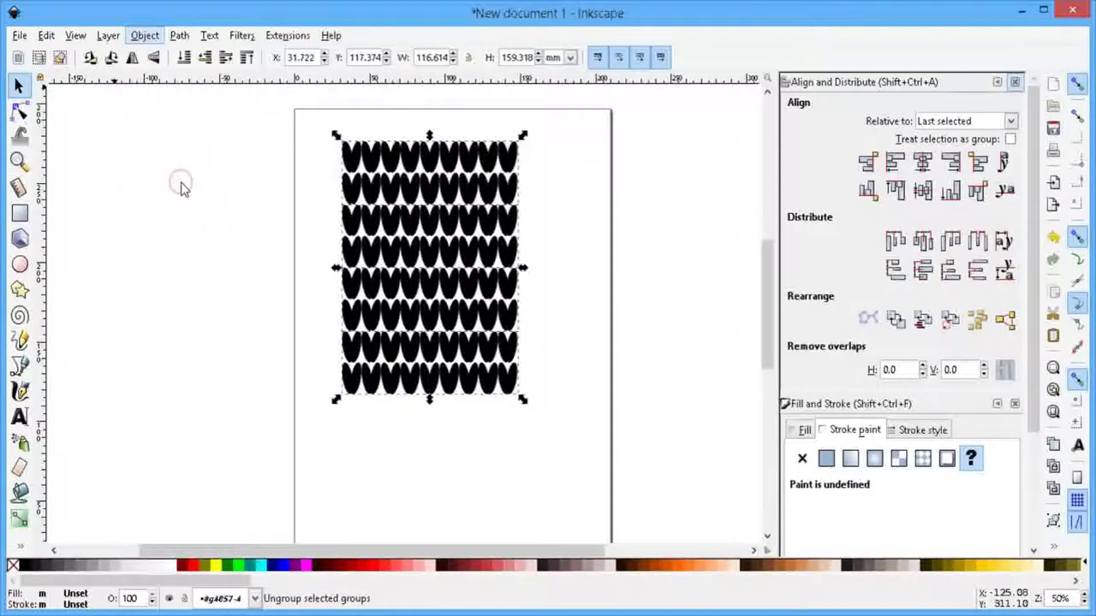
pyautogui.click(145, 36)
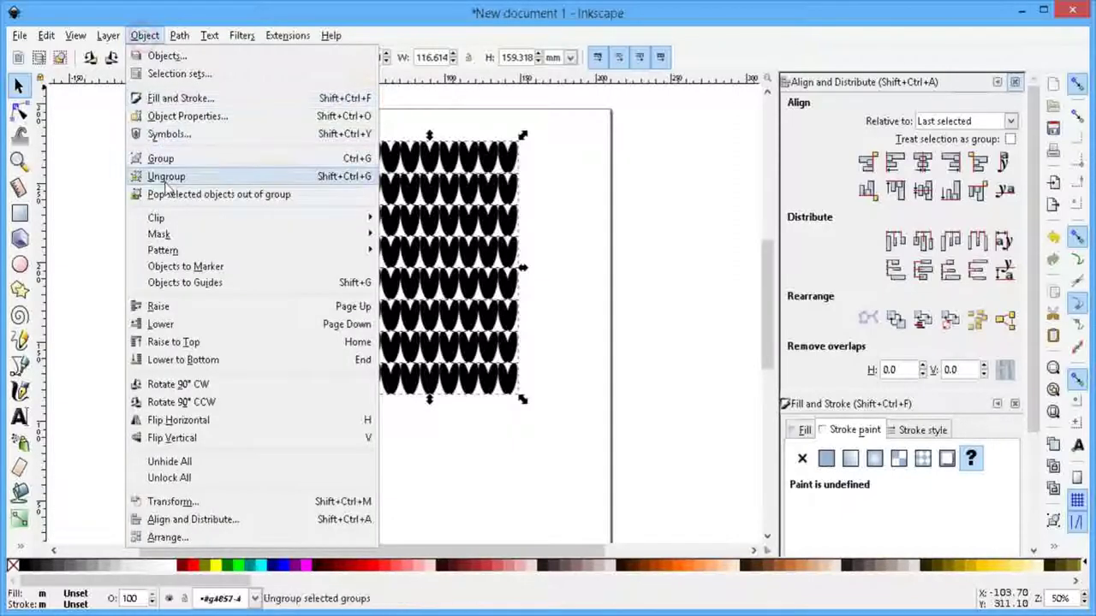
pyautogui.click(168, 179)
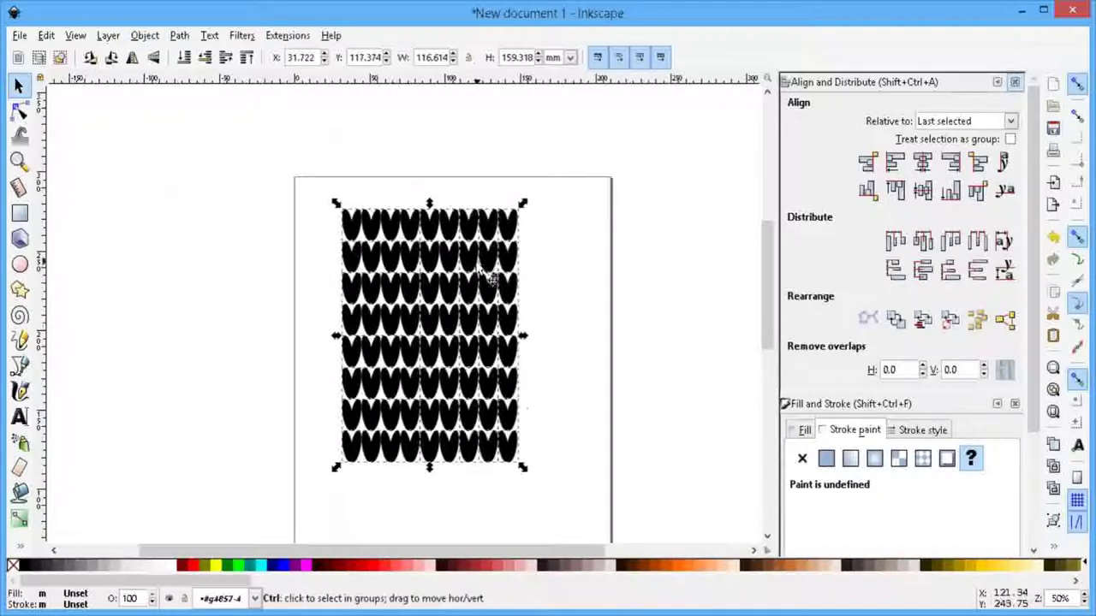
pyautogui.scroll(2, 484, 271)
# Step: Ungroup the 40 pattern pieces once more and clear the selection
pyautogui.click(154, 35)
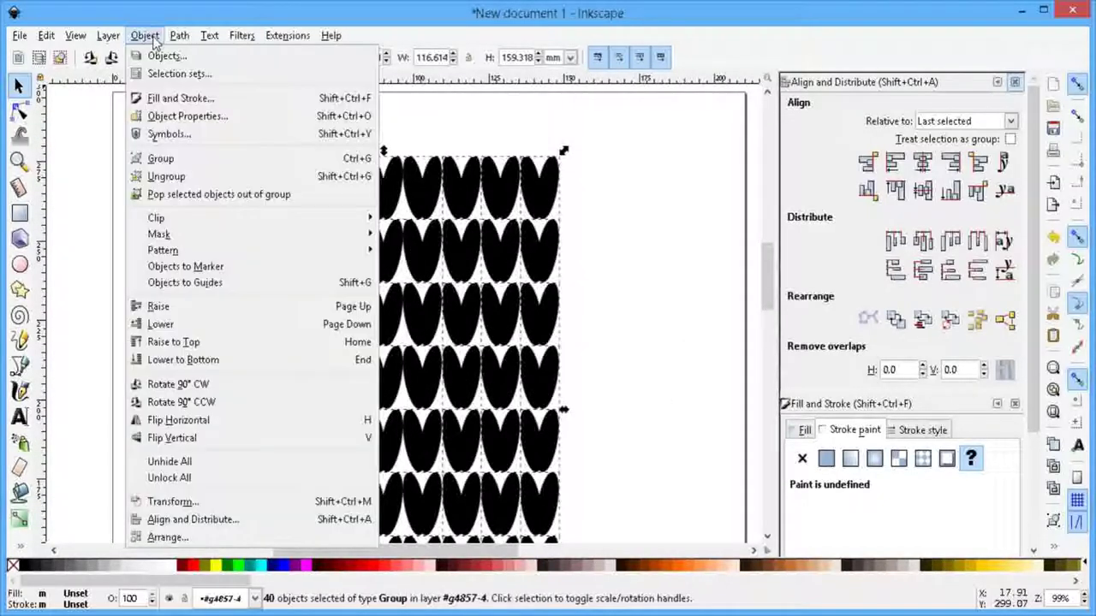
pyautogui.click(198, 177)
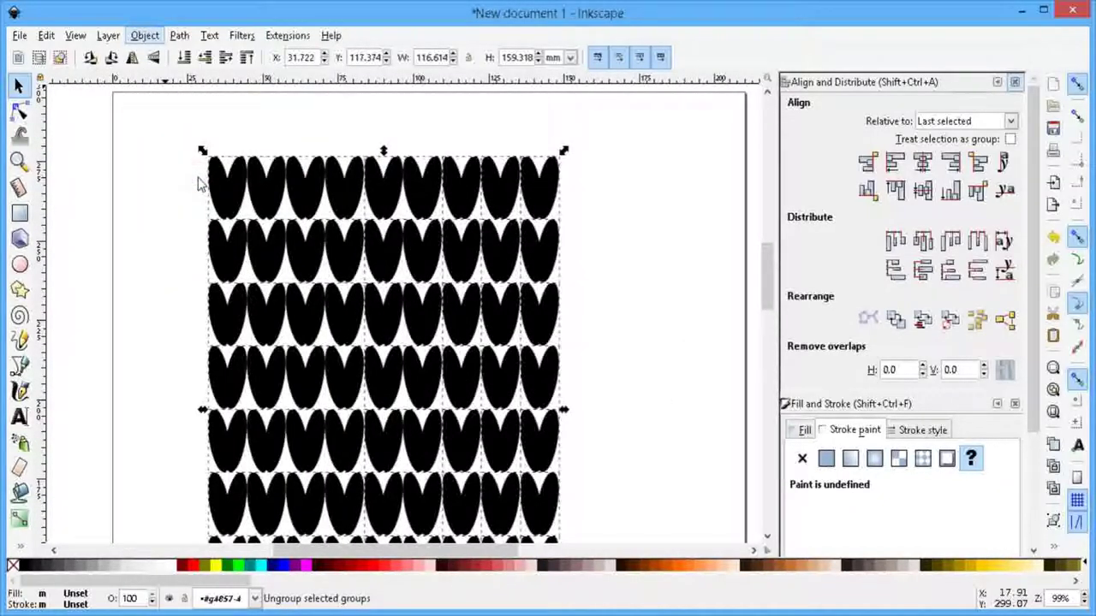
pyautogui.click(602, 258)
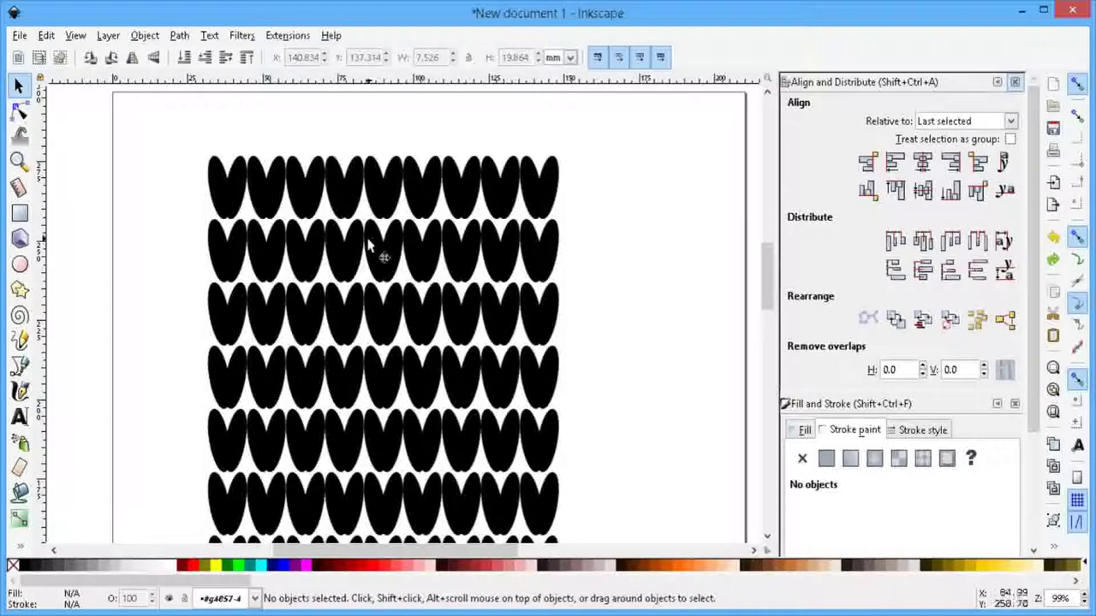
# Step: Ungroup the top-left blocks of three rows twice into leaf pairs and ellipses
pyautogui.click(289, 198)
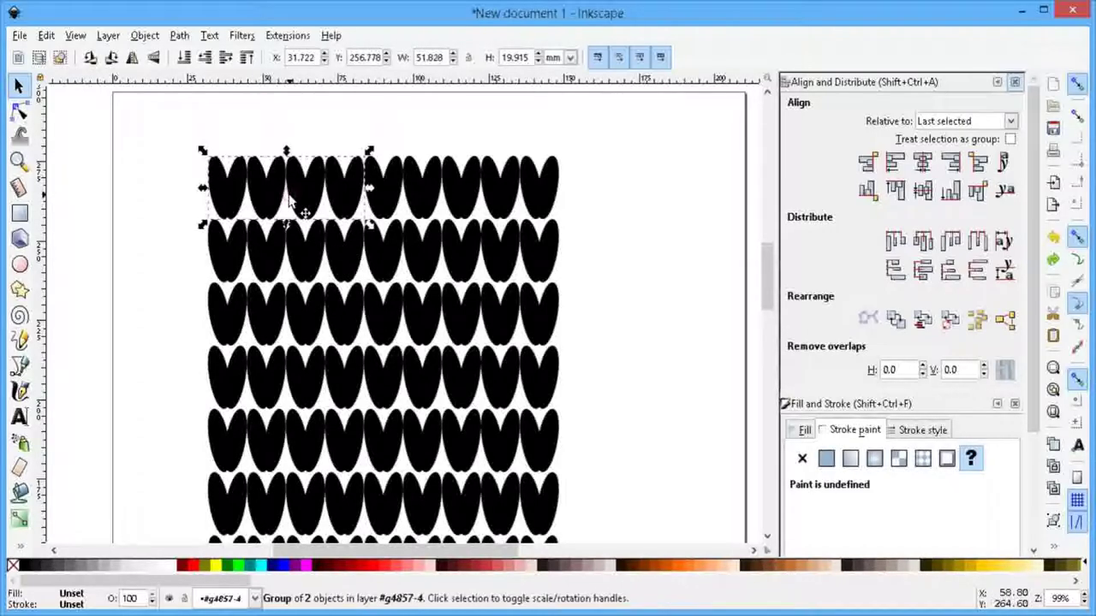
pyautogui.keyDown('shift'); pyautogui.click(388, 198); pyautogui.keyUp('shift')
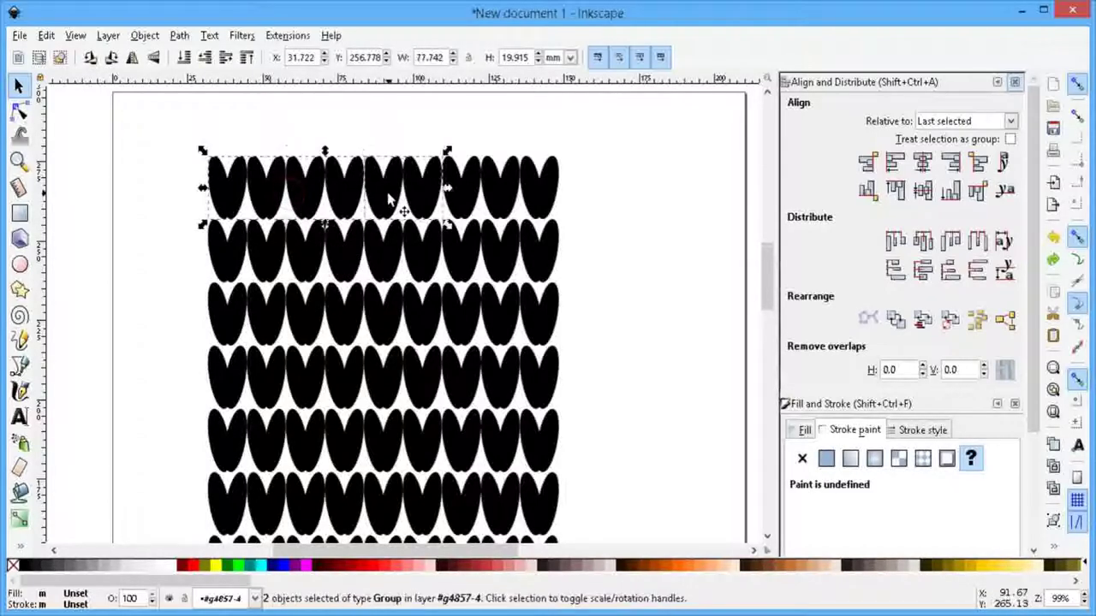
pyautogui.keyDown('shift'); pyautogui.click(264, 260); pyautogui.keyUp('shift')
pyautogui.keyDown('shift'); pyautogui.click(317, 342); pyautogui.keyUp('shift')
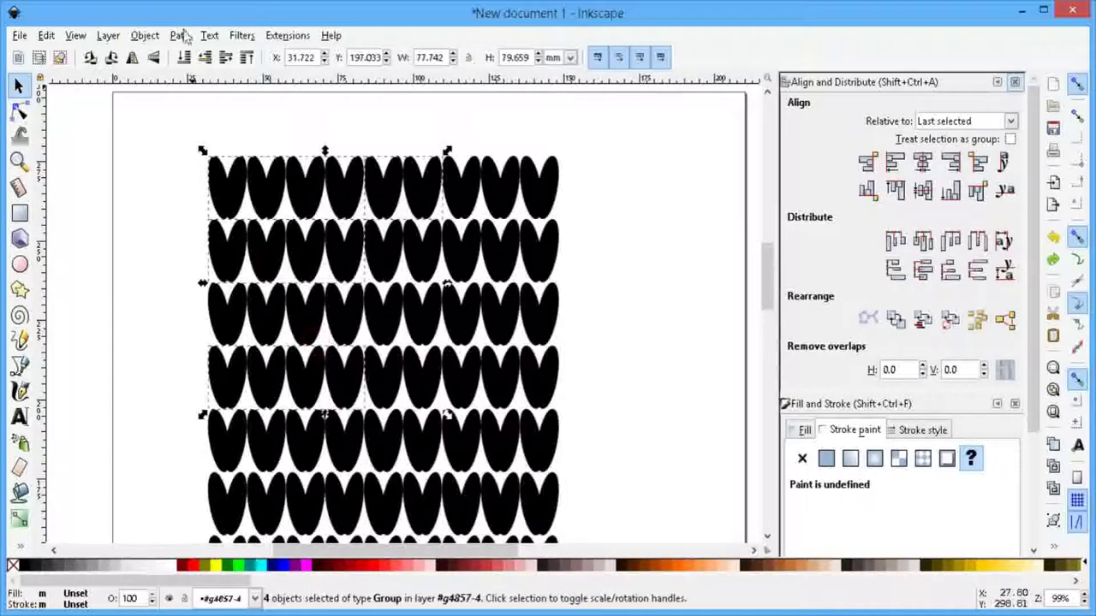
pyautogui.click(145, 35)
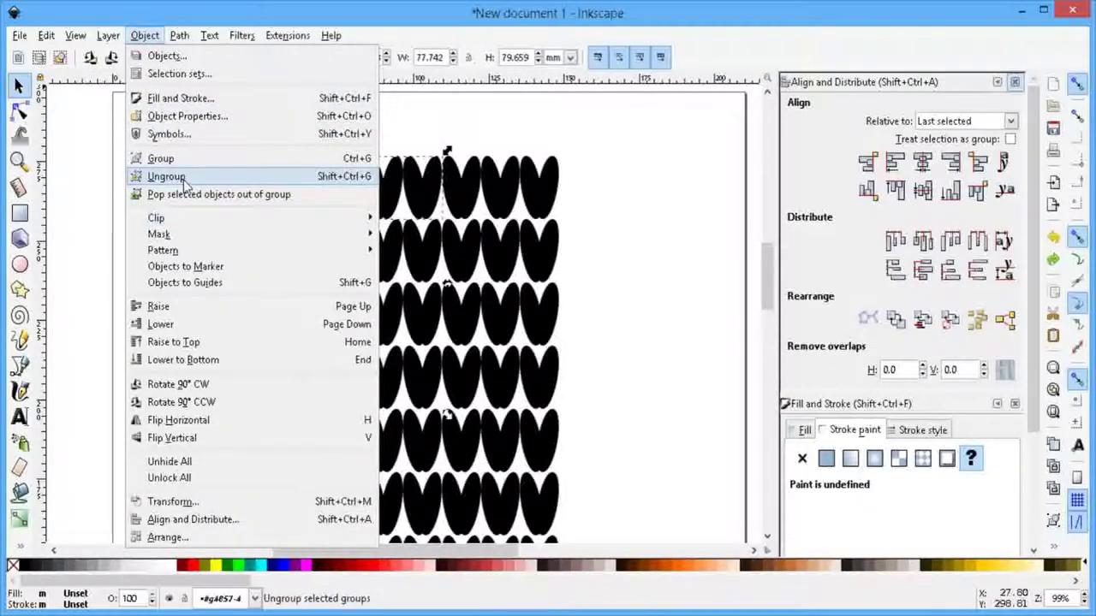
pyautogui.click(182, 177)
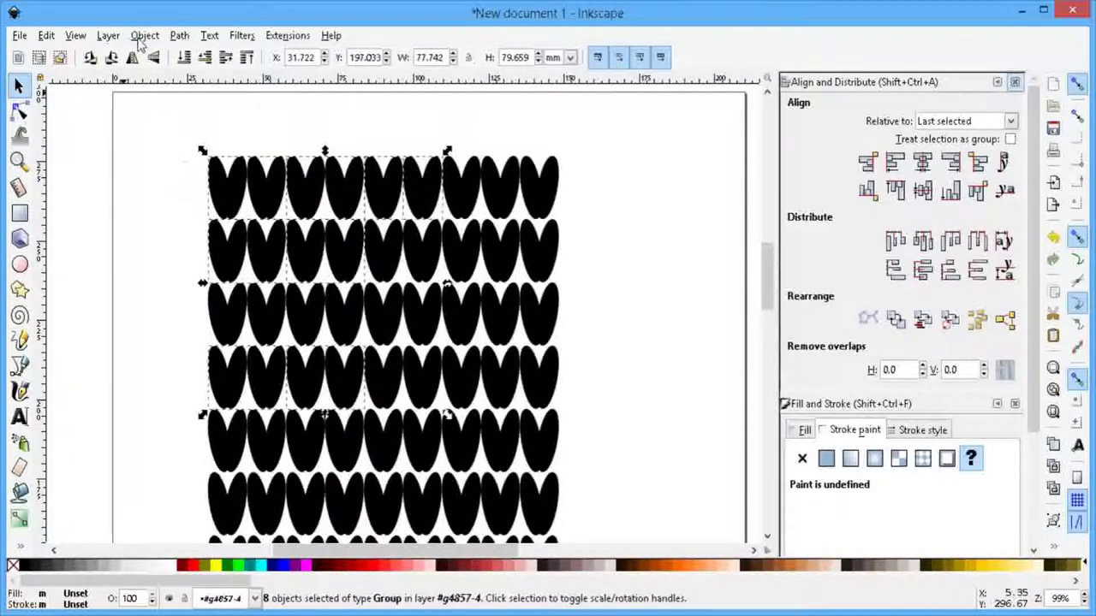
pyautogui.click(143, 36)
pyautogui.click(164, 175)
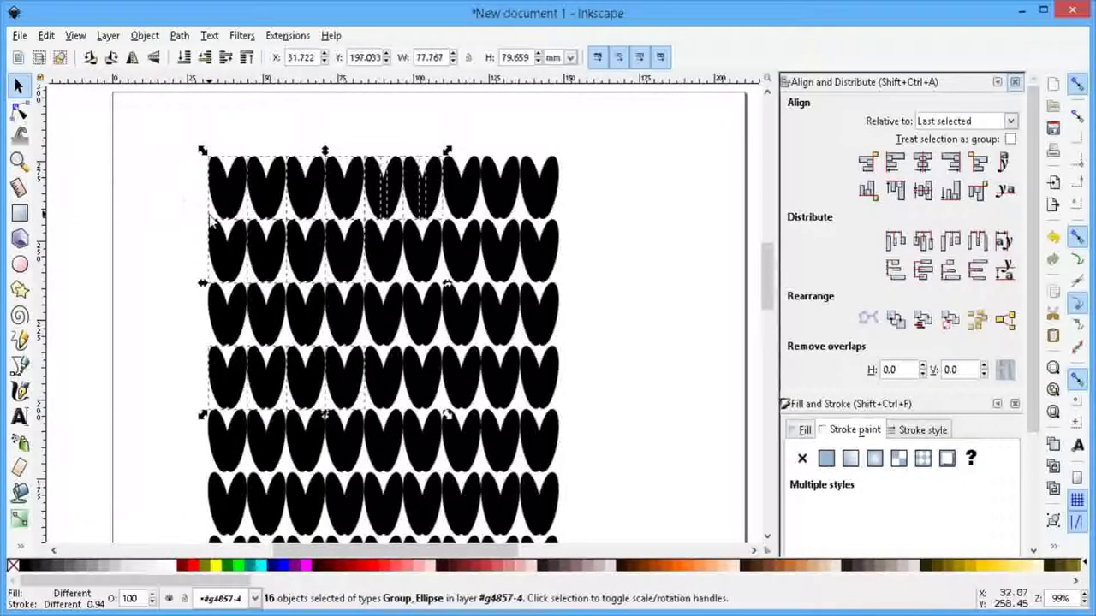
pyautogui.press('ctrl')
# Step: Select various leaf pairs across the top three rows of the pattern
pyautogui.press('Escape')
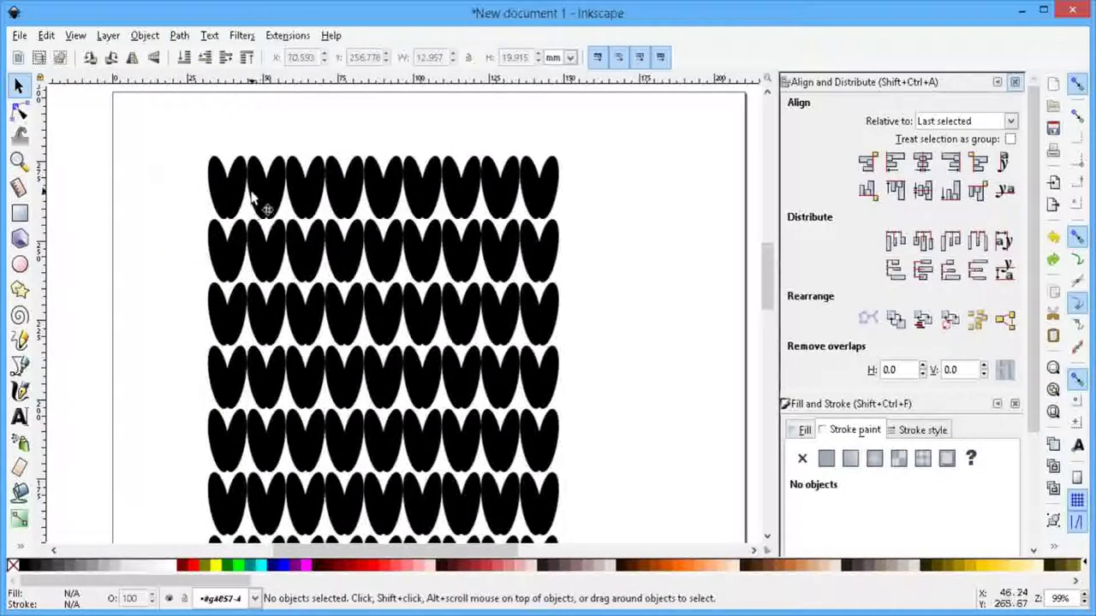
pyautogui.click(252, 197)
pyautogui.click(342, 201)
pyautogui.click(411, 197)
pyautogui.click(479, 197)
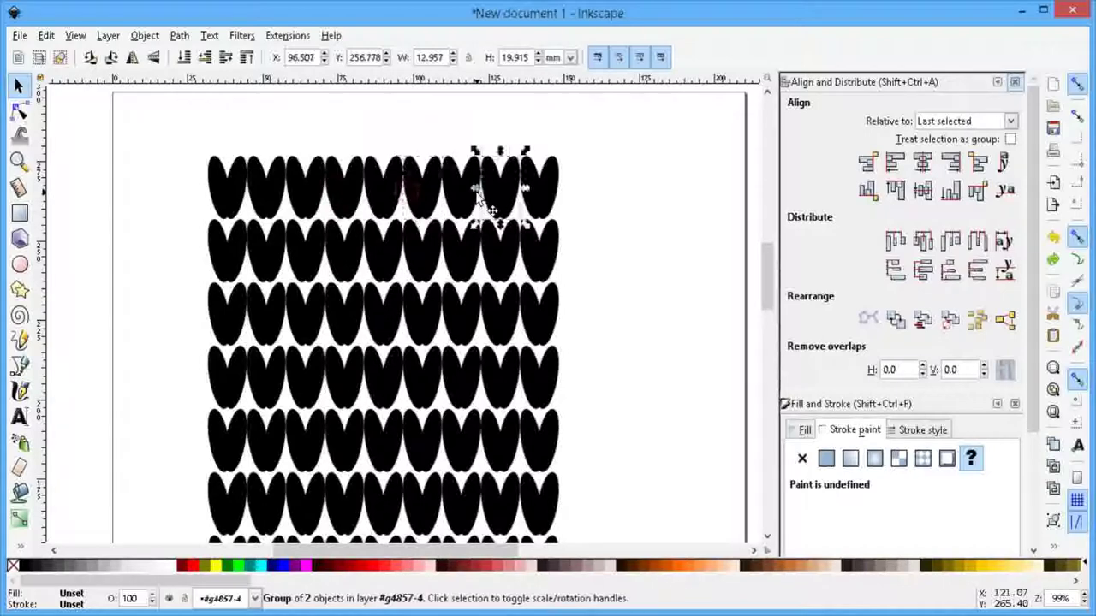
pyautogui.click(523, 188)
pyautogui.click(354, 313)
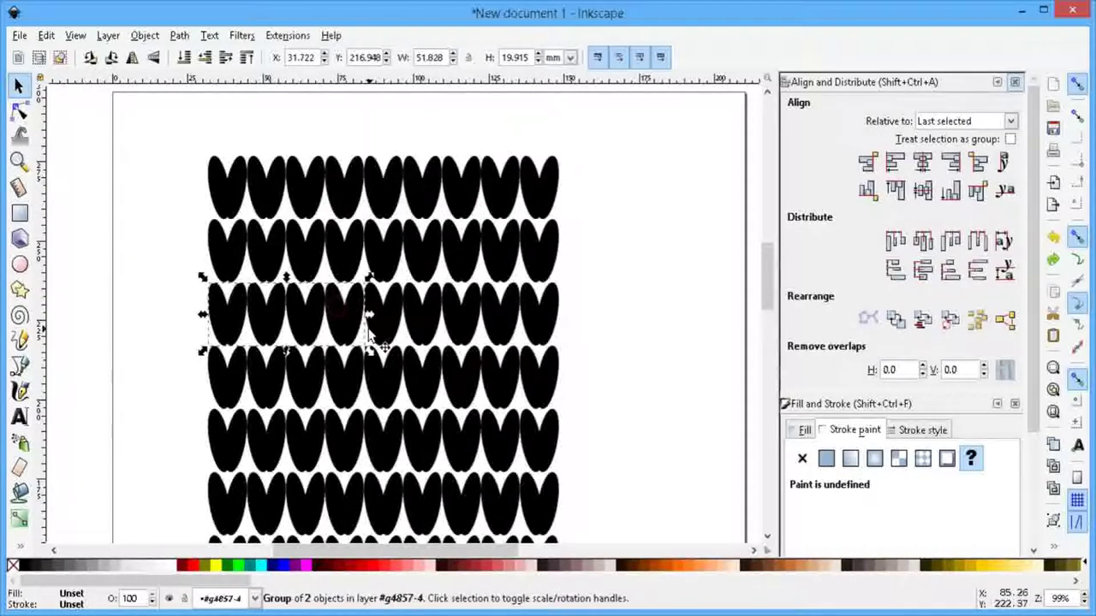
pyautogui.click(288, 251)
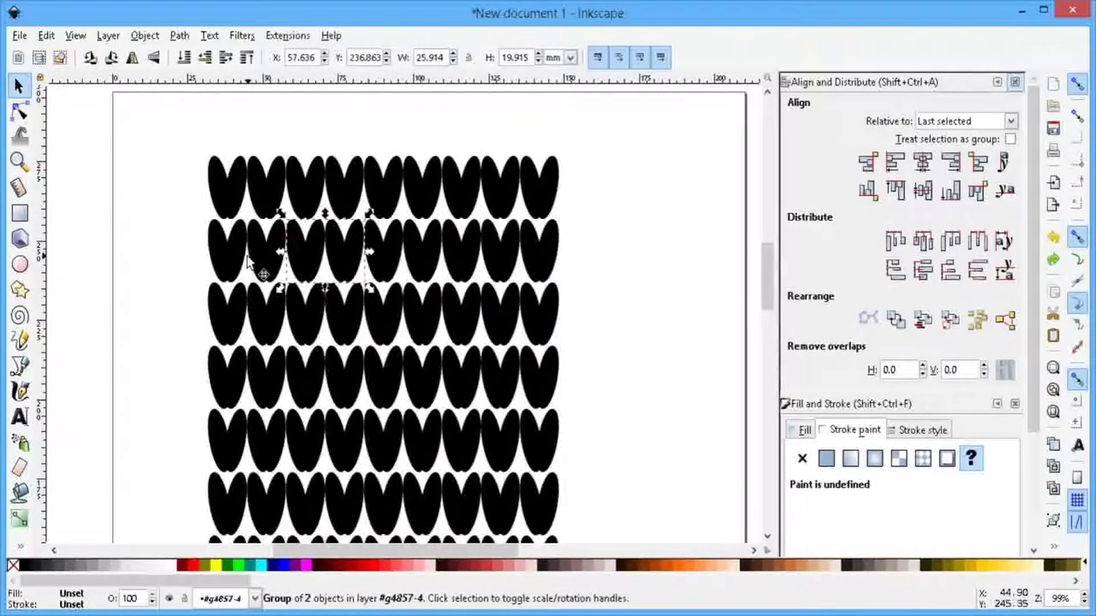
pyautogui.keyDown('shift'); pyautogui.click(257, 206); pyautogui.keyUp('shift')
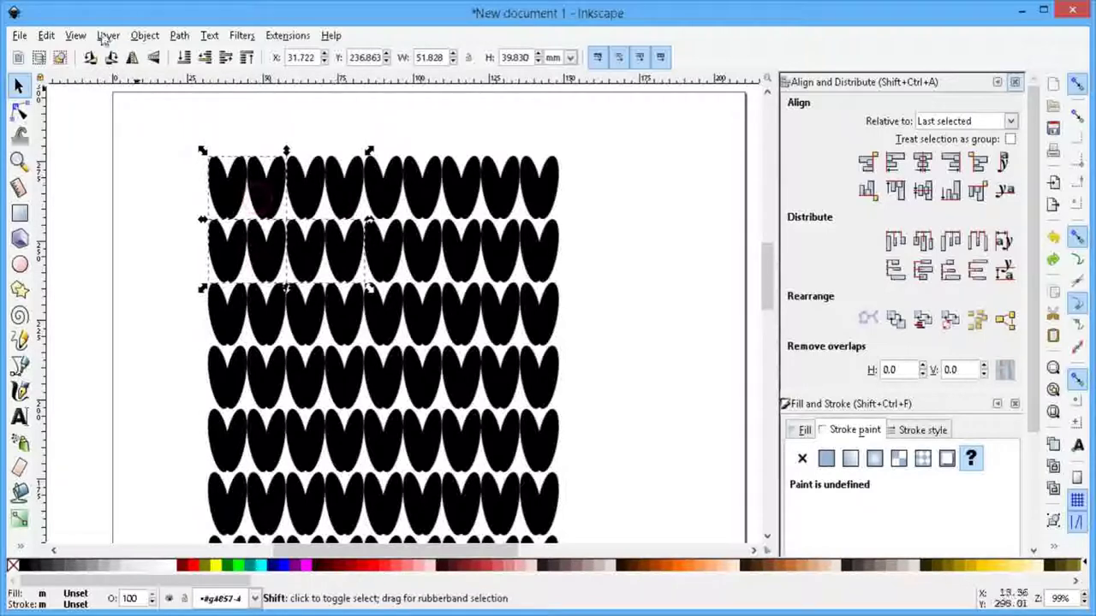
# Step: Ungroup two individual top-row leaf pairs, including the top-left one
pyautogui.click(310, 161)
pyautogui.click(301, 196)
pyautogui.click(145, 35)
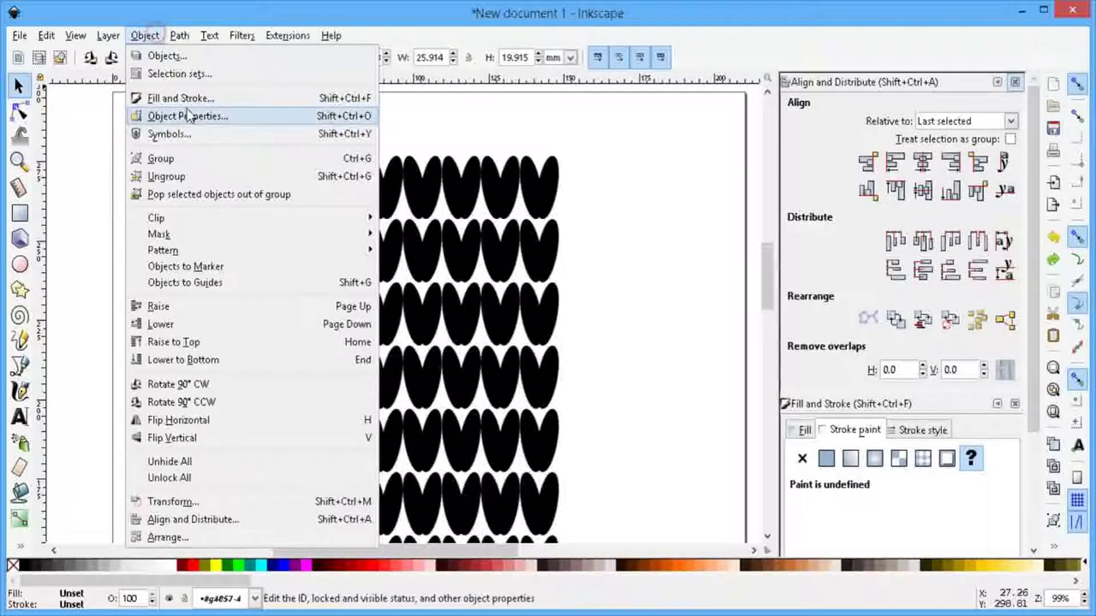
pyautogui.click(184, 178)
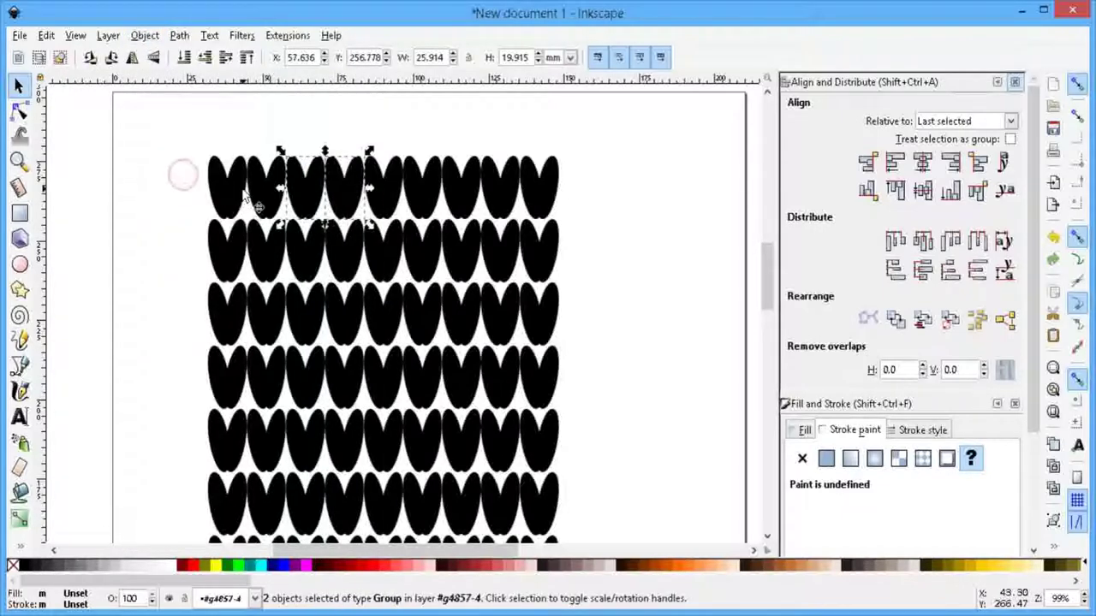
pyautogui.click(244, 188)
pyautogui.click(145, 35)
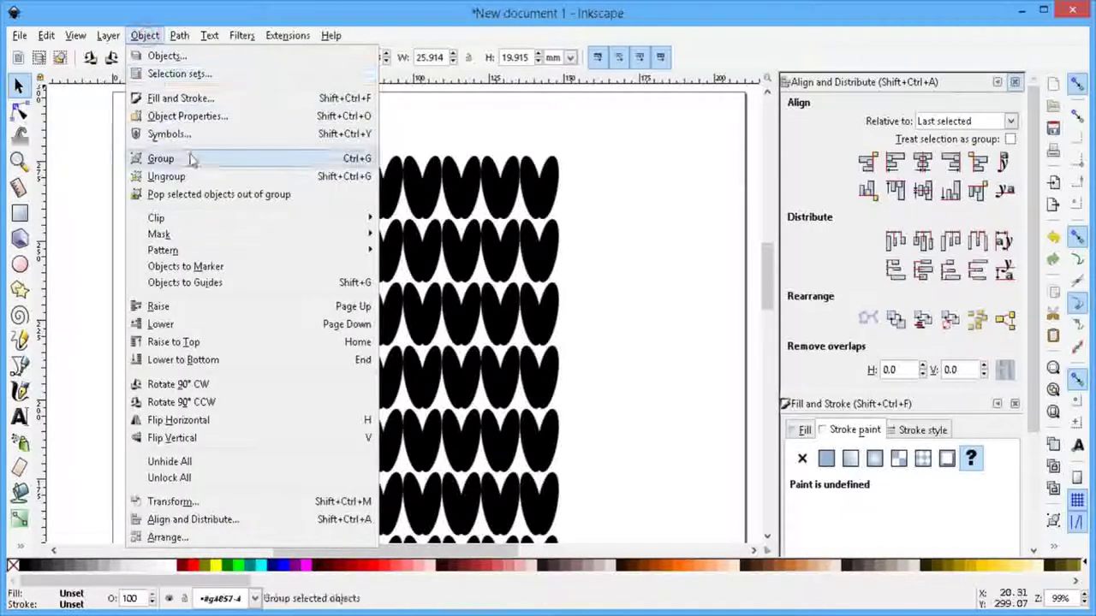
pyautogui.click(182, 169)
# Step: Ungroup the column of leaf-pair blocks down the pattern's left side
pyautogui.keyDown('shift'); pyautogui.click(279, 321); pyautogui.keyUp('shift')
pyautogui.keyDown('shift'); pyautogui.click(301, 453); pyautogui.keyUp('shift')
pyautogui.keyDown('shift'); pyautogui.click(285, 517); pyautogui.keyUp('shift')
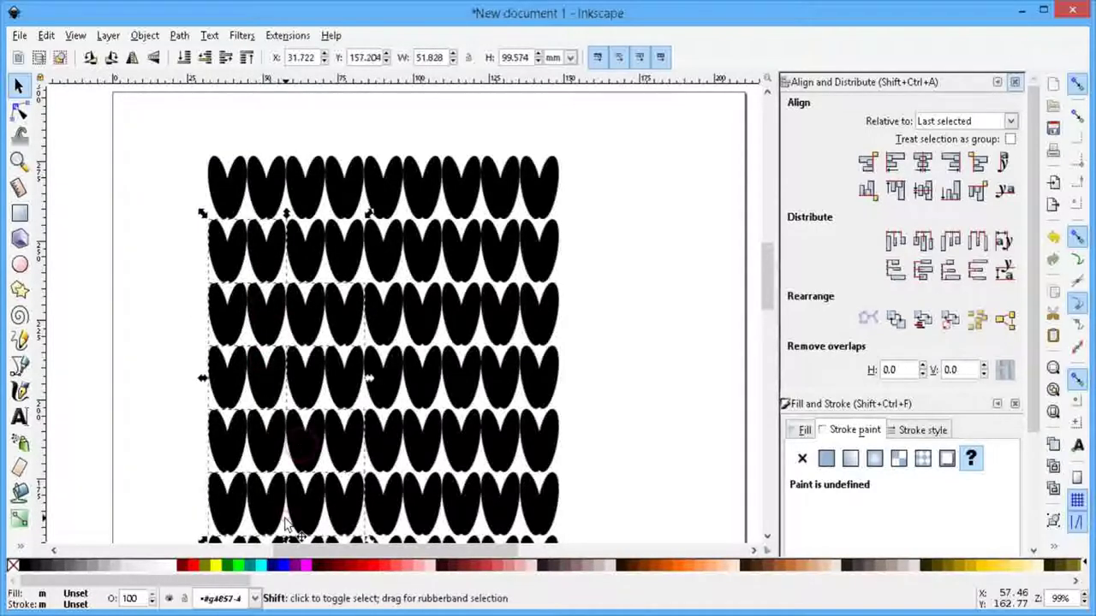
pyautogui.scroll(-2, 189, 206)
pyautogui.scroll(-2, 200, 211)
pyautogui.scroll(-2, 199, 211)
pyautogui.keyDown('shift'); pyautogui.click(289, 364); pyautogui.keyUp('shift')
pyautogui.keyDown('shift'); pyautogui.click(293, 432); pyautogui.keyUp('shift')
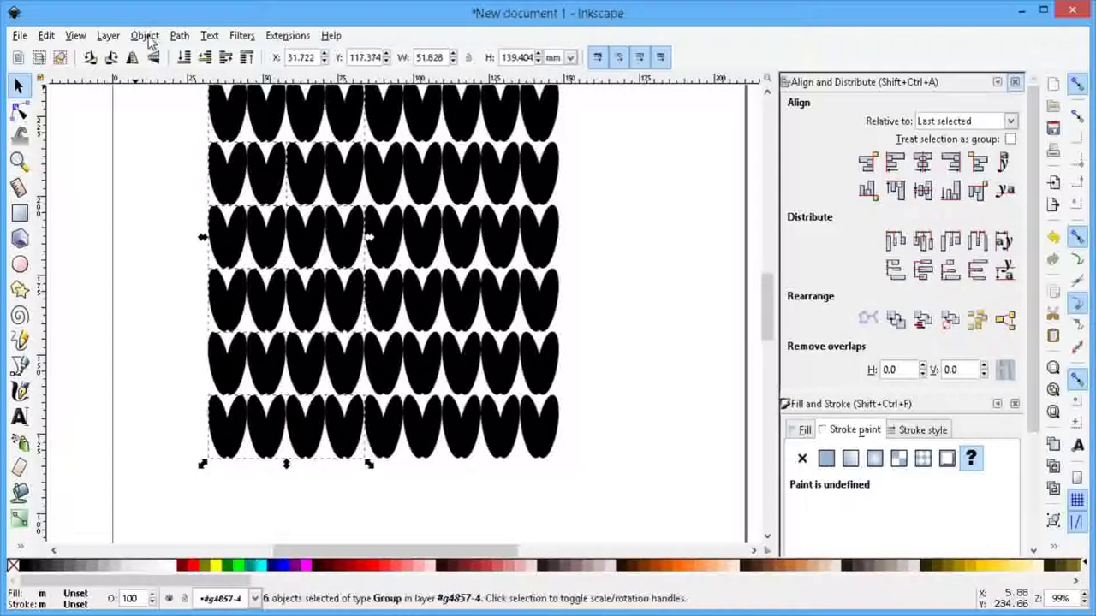
pyautogui.click(145, 35)
pyautogui.click(165, 176)
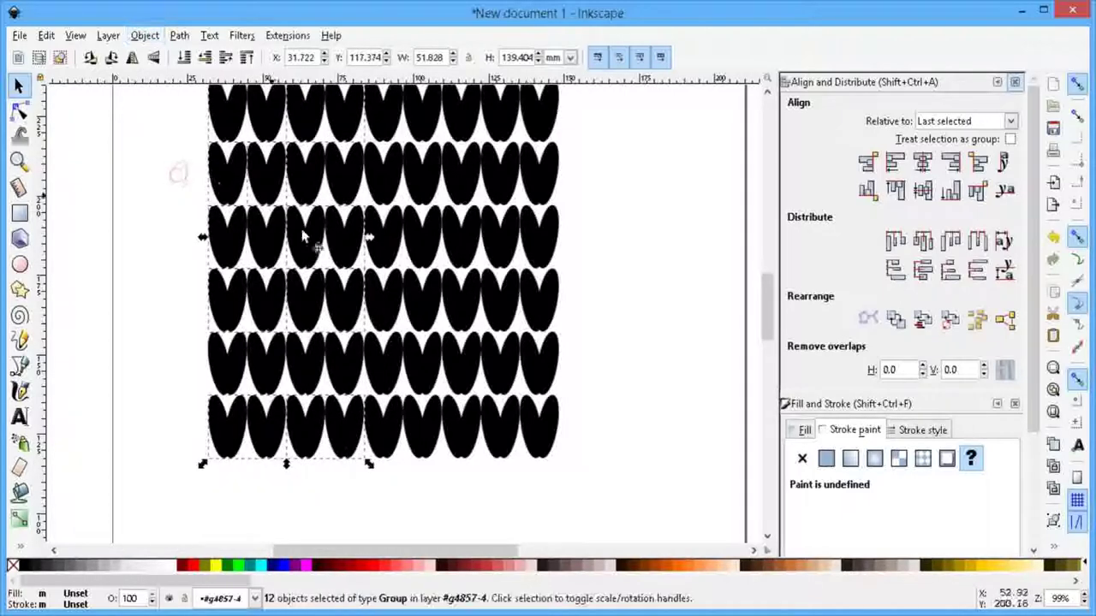
# Step: Ungroup the copied ellipse rows and move them down one row
pyautogui.click(144, 35)
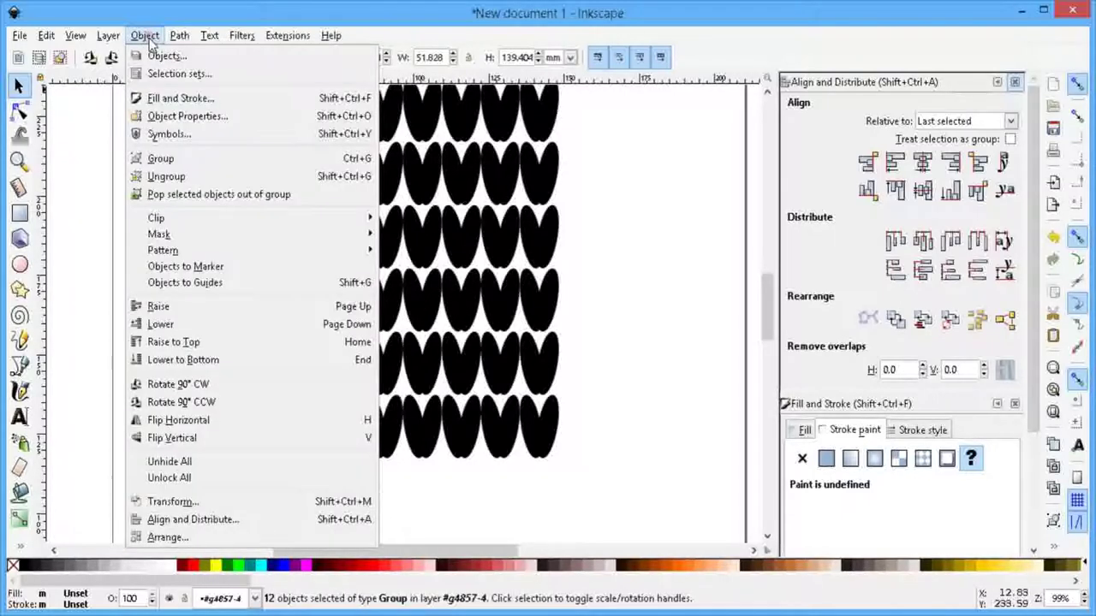
pyautogui.click(173, 173)
pyautogui.moveTo(563, 280); pyautogui.dragTo(545, 346)
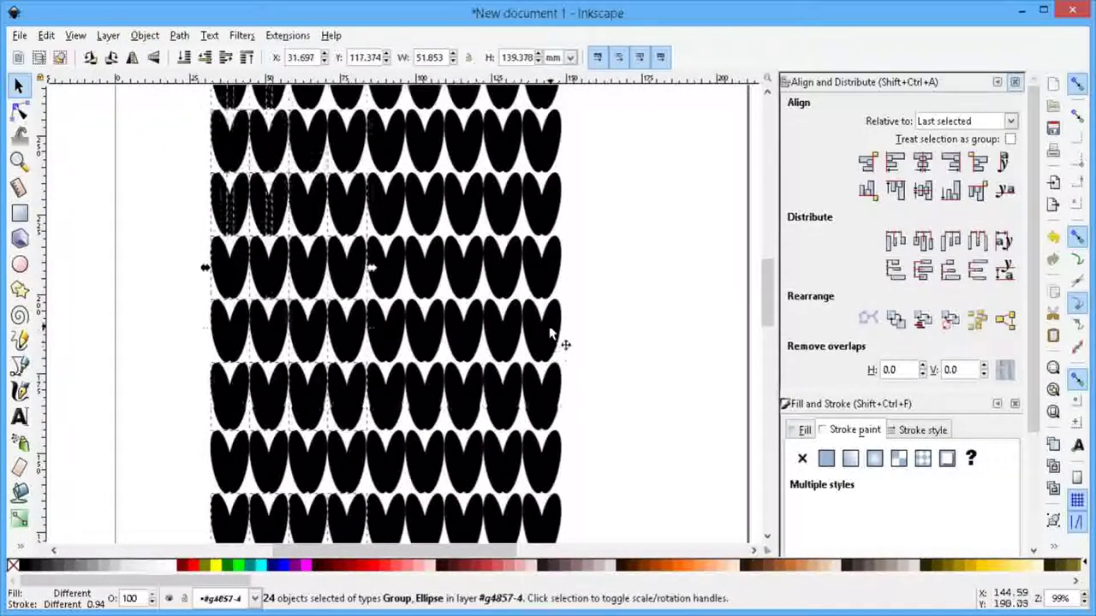
pyautogui.keyDown('ctrl'); pyautogui.scroll(-1, 561, 342); pyautogui.keyUp('ctrl')
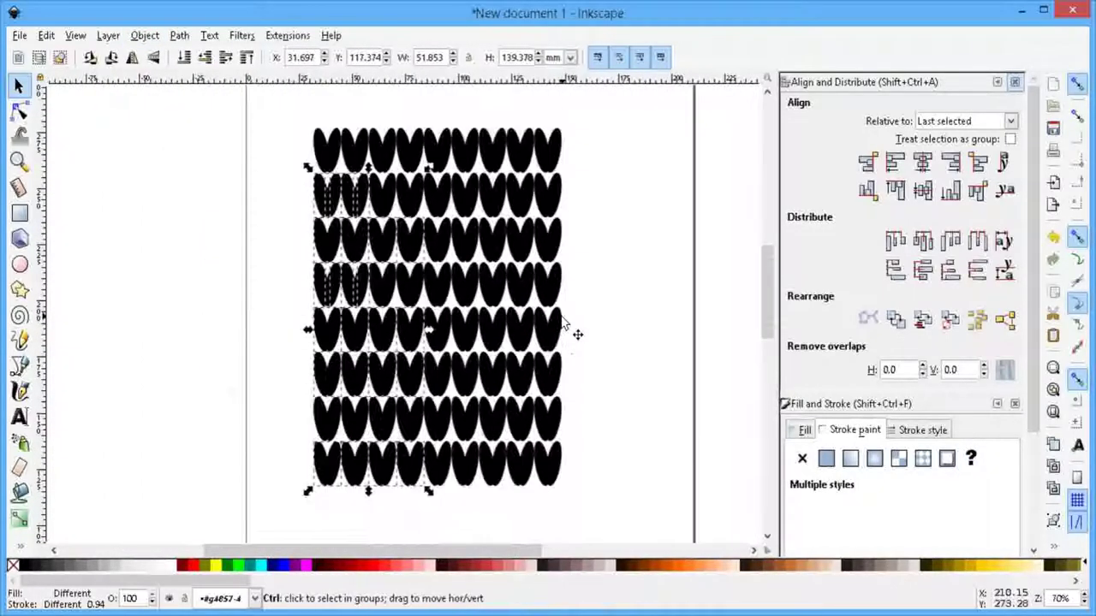
# Step: Rubber-band select the entire ellipse pattern and ungroup it into 120 separate objects
pyautogui.click(19, 86)
pyautogui.moveTo(302, 114); pyautogui.dragTo(620, 522)
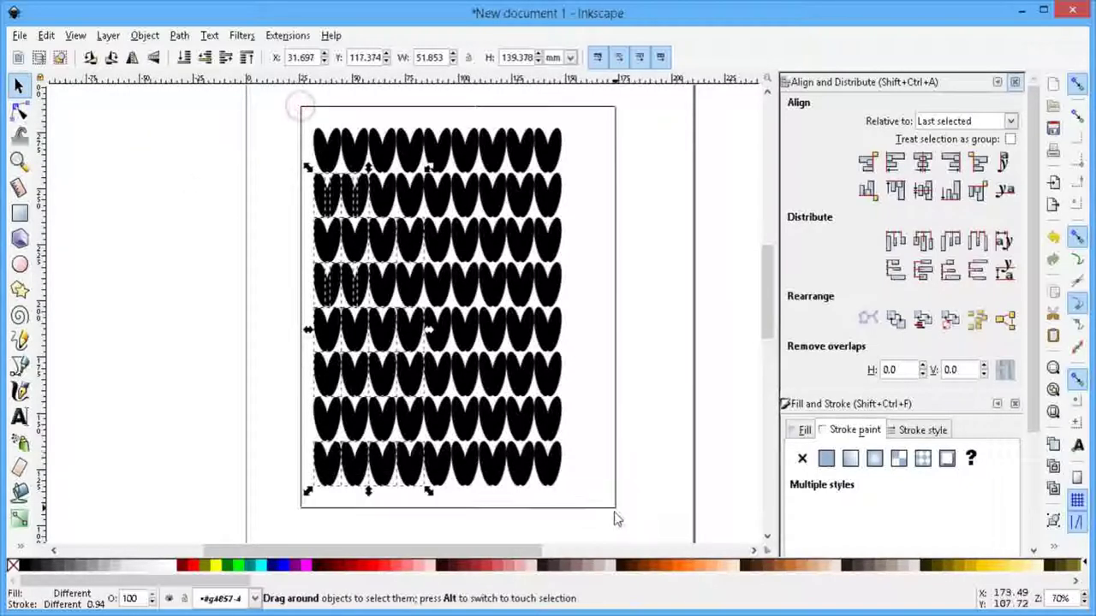
pyautogui.click(145, 36)
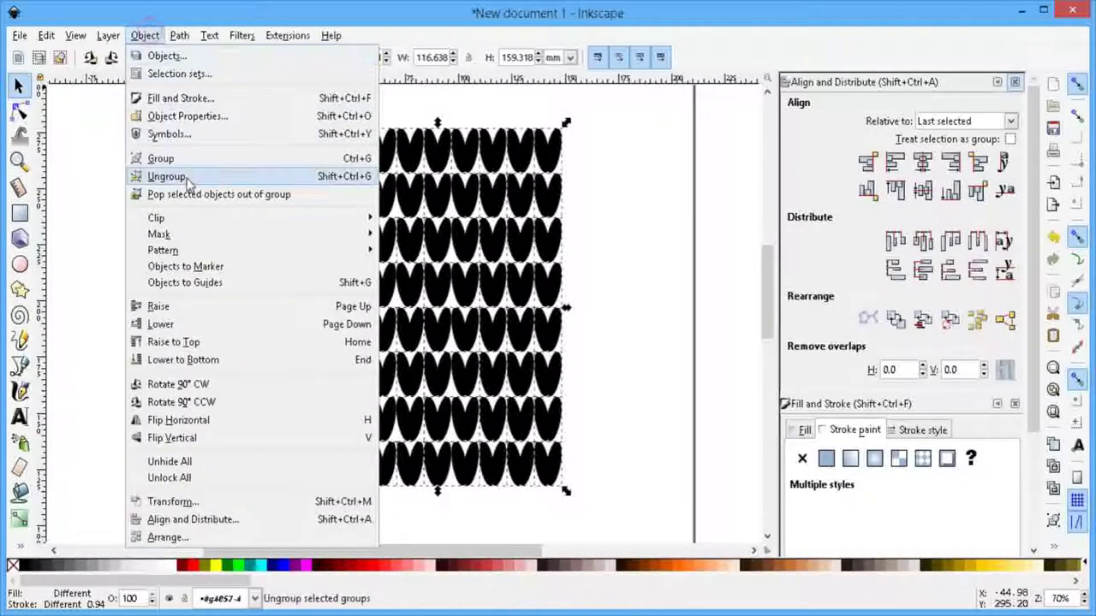
pyautogui.click(186, 176)
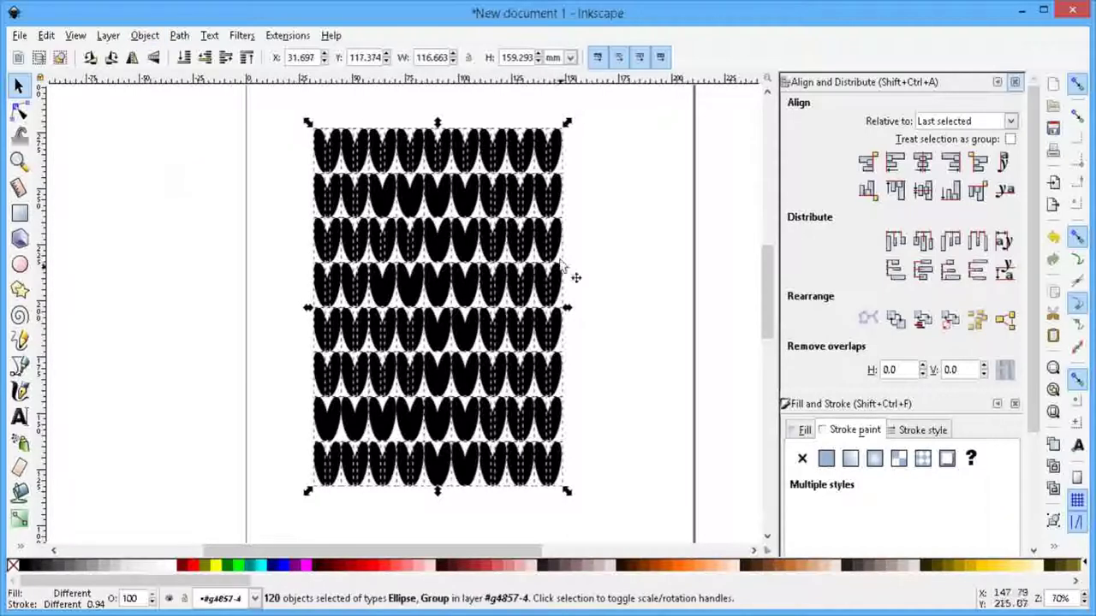
pyautogui.moveTo(601, 268); pyautogui.dragTo(567, 237)
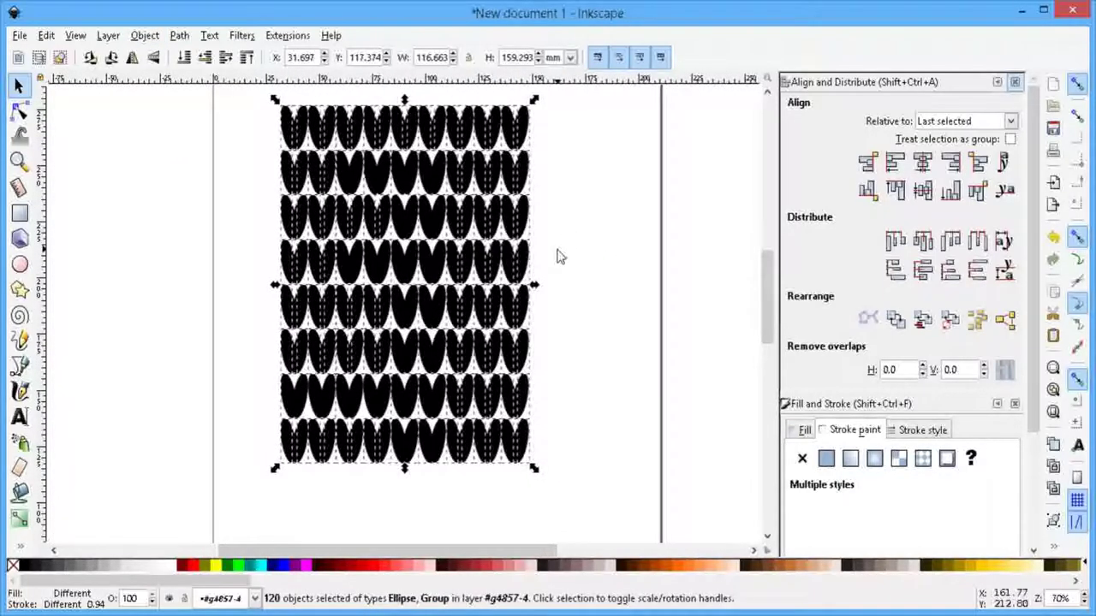
pyautogui.click(631, 191)
pyautogui.click(376, 182)
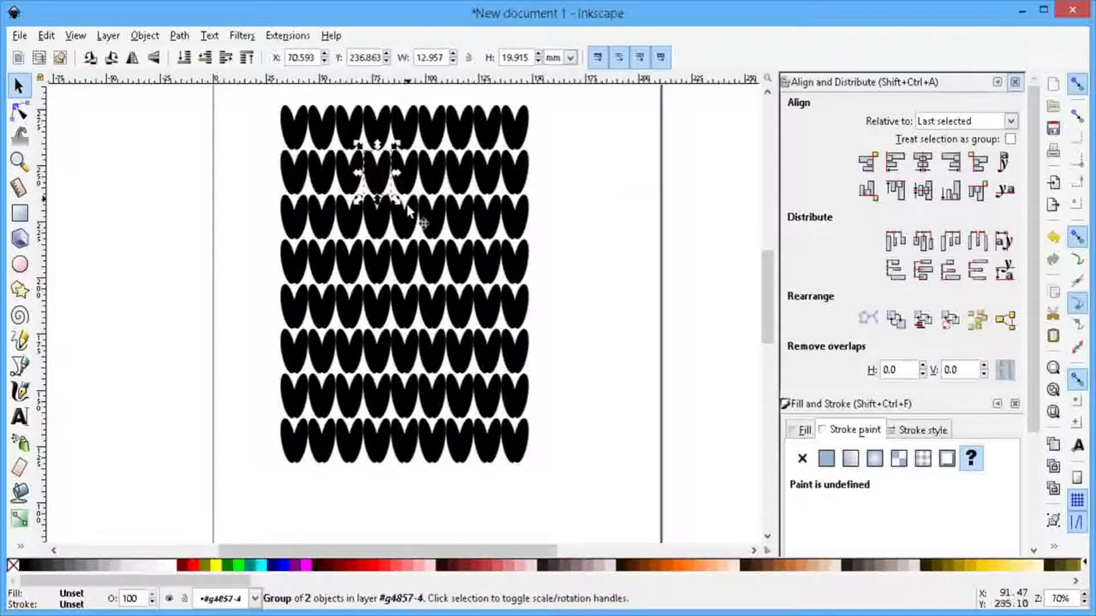
pyautogui.click(317, 218)
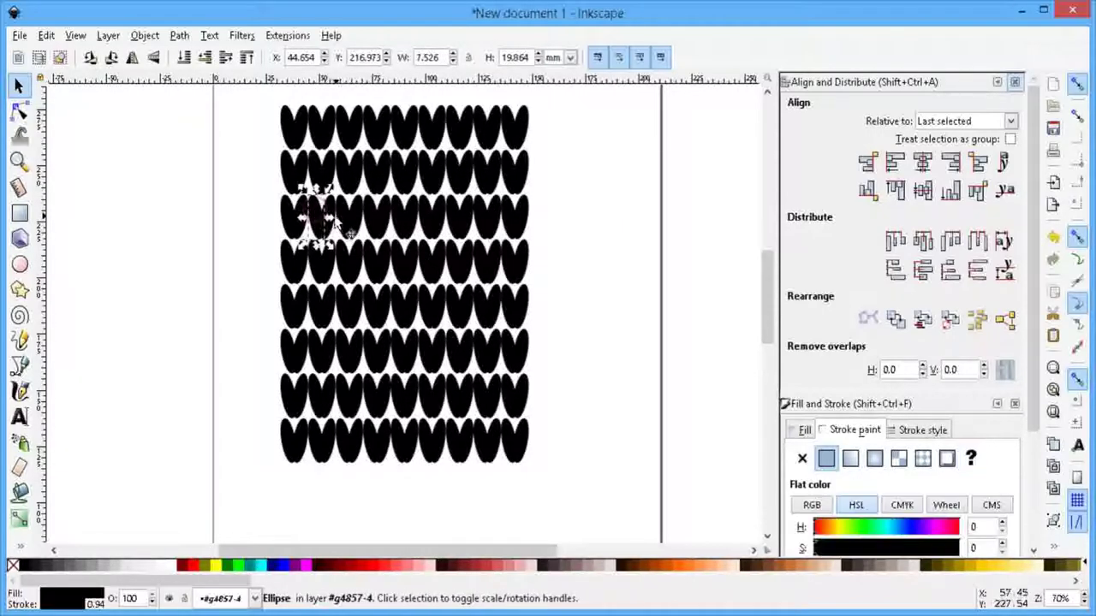
pyautogui.keyDown('shift'); pyautogui.click(334, 221); pyautogui.keyUp('shift')
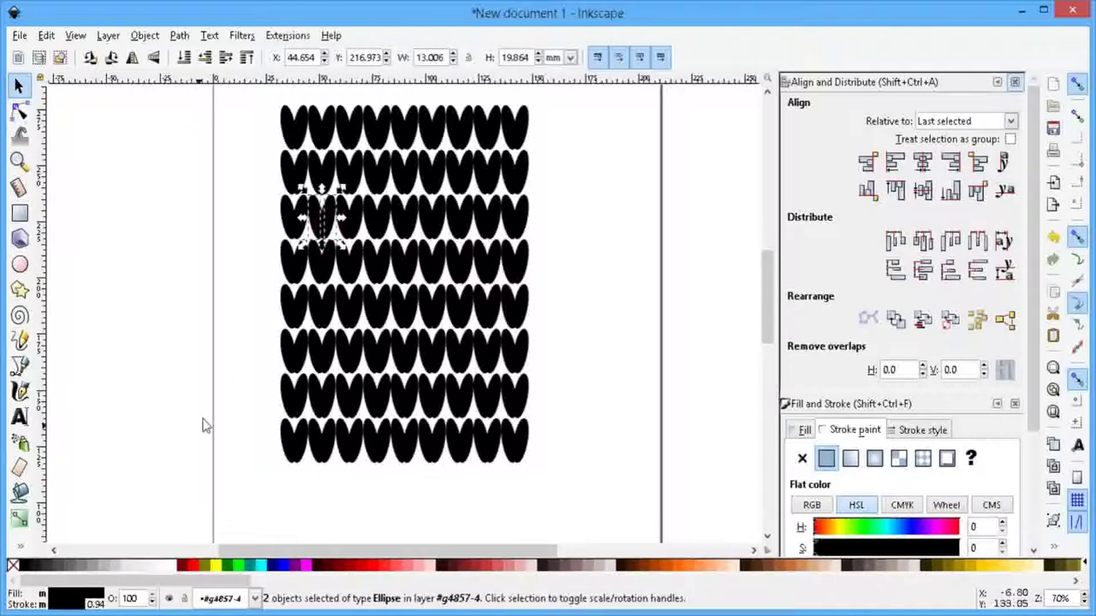
pyautogui.rightClick(195, 566)
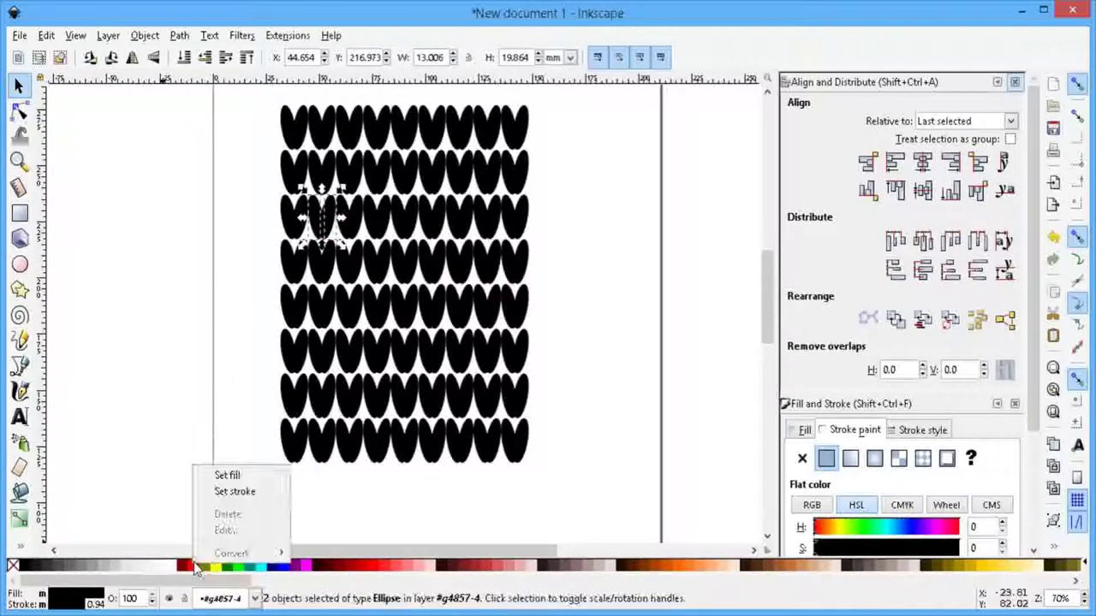
pyautogui.click(205, 364)
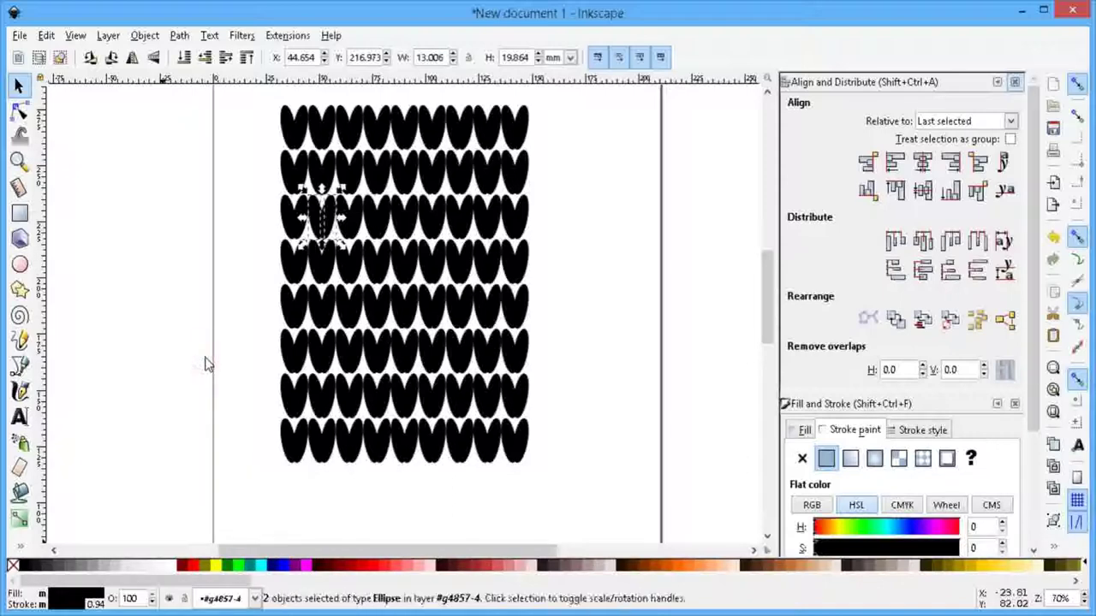
pyautogui.press('a')
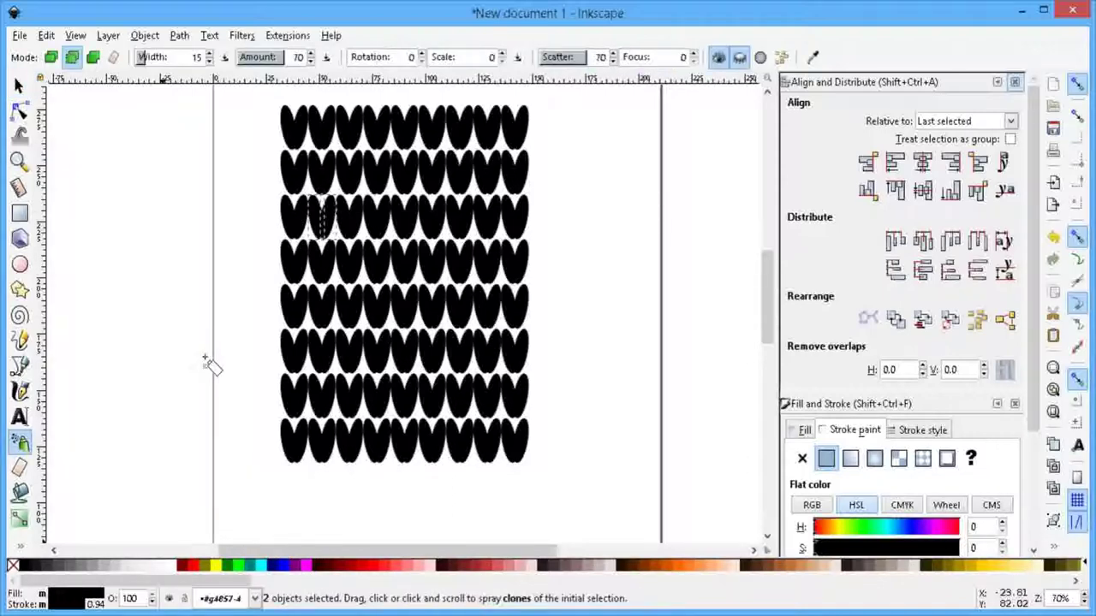
pyautogui.scroll(-1, 184, 225)
pyautogui.scroll(1, 183, 257)
pyautogui.scroll(1, 185, 257)
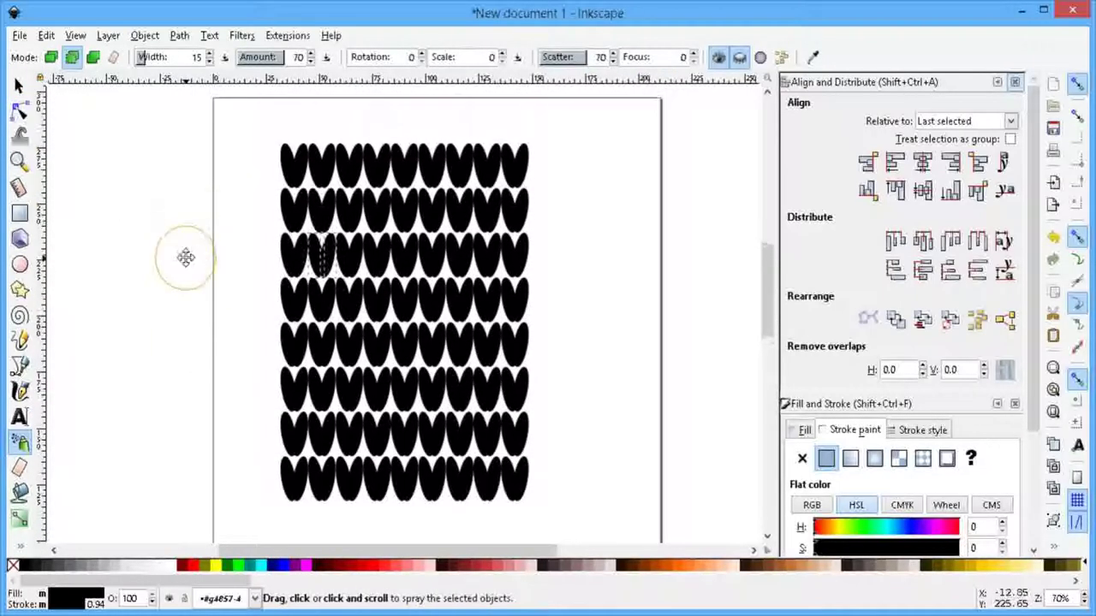
pyautogui.click(19, 86)
pyautogui.moveTo(242, 126)
pyautogui.mouseDown()
pyautogui.moveTo(441, 327)
pyautogui.moveTo(595, 540)
pyautogui.mouseUp()
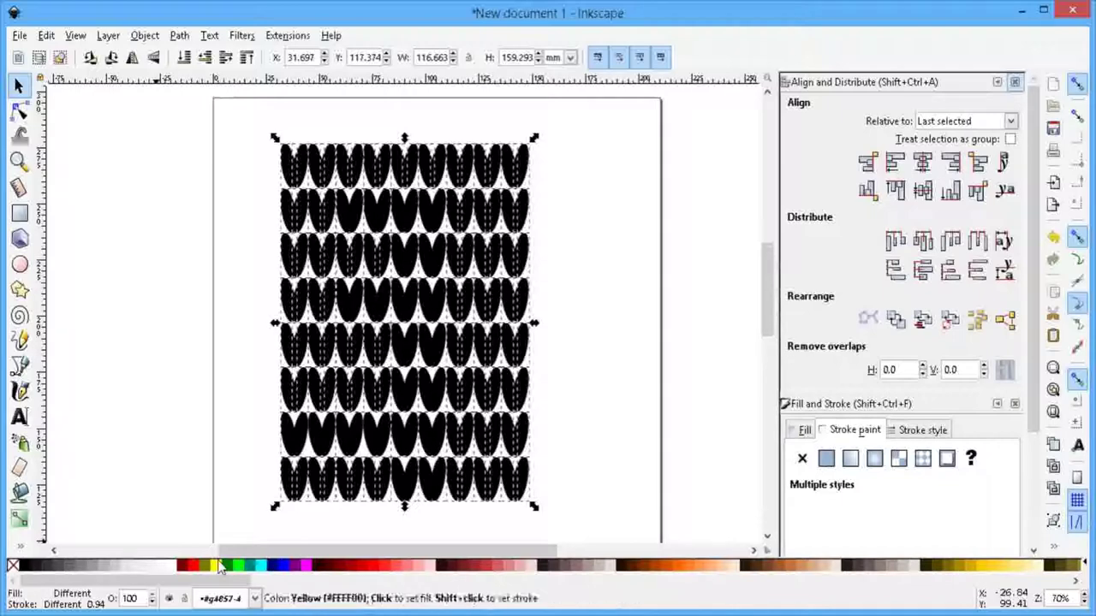
# Step: Set both fill and stroke of all selected ellipses to blue
pyautogui.rightClick(289, 567)
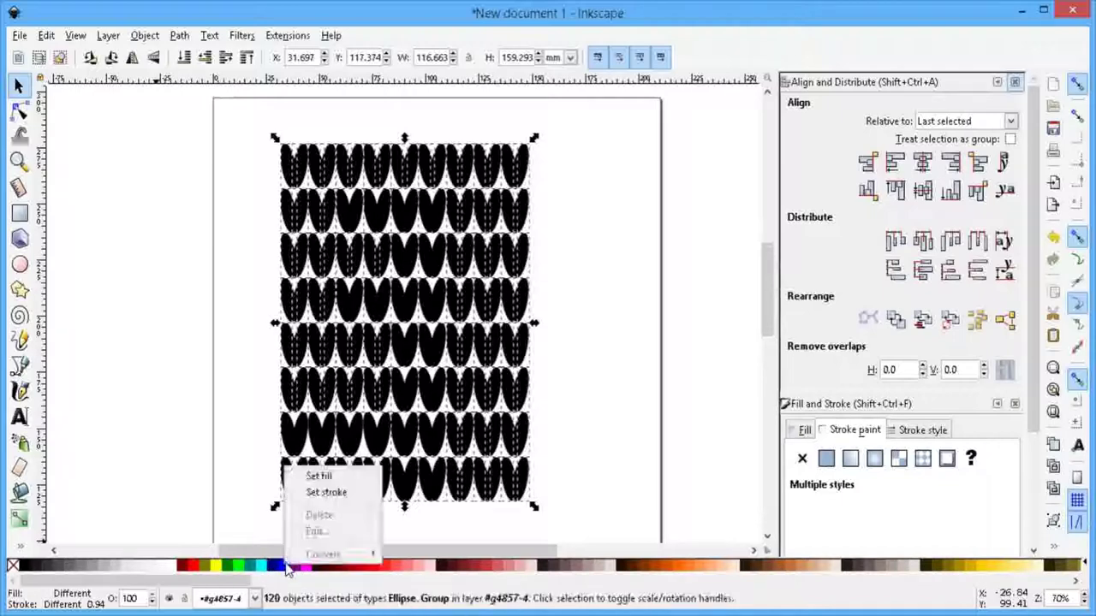
pyautogui.click(310, 495)
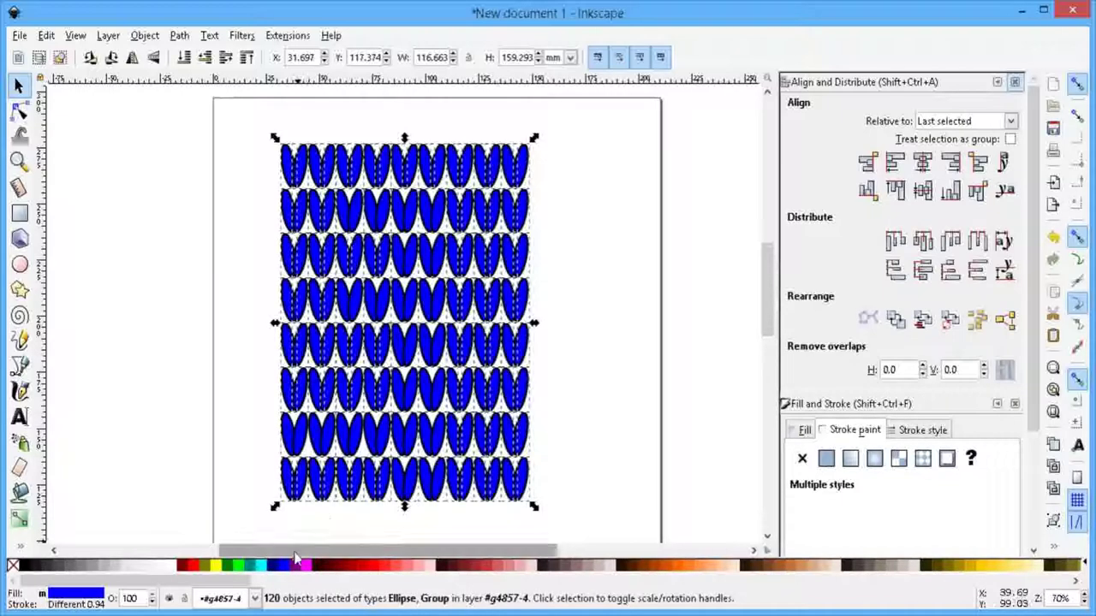
pyautogui.rightClick(285, 567)
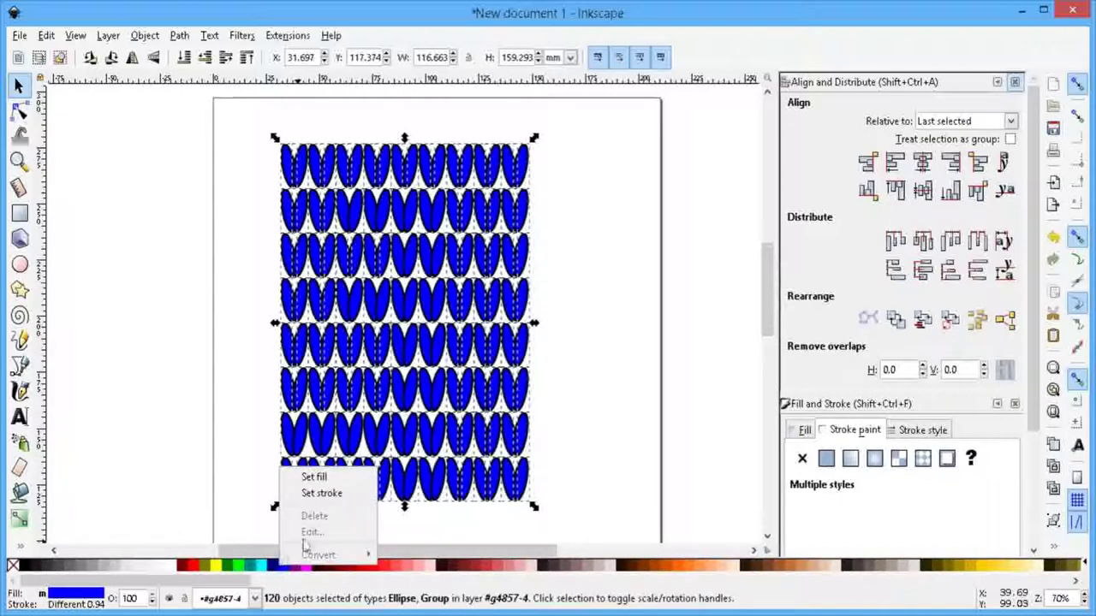
pyautogui.click(321, 494)
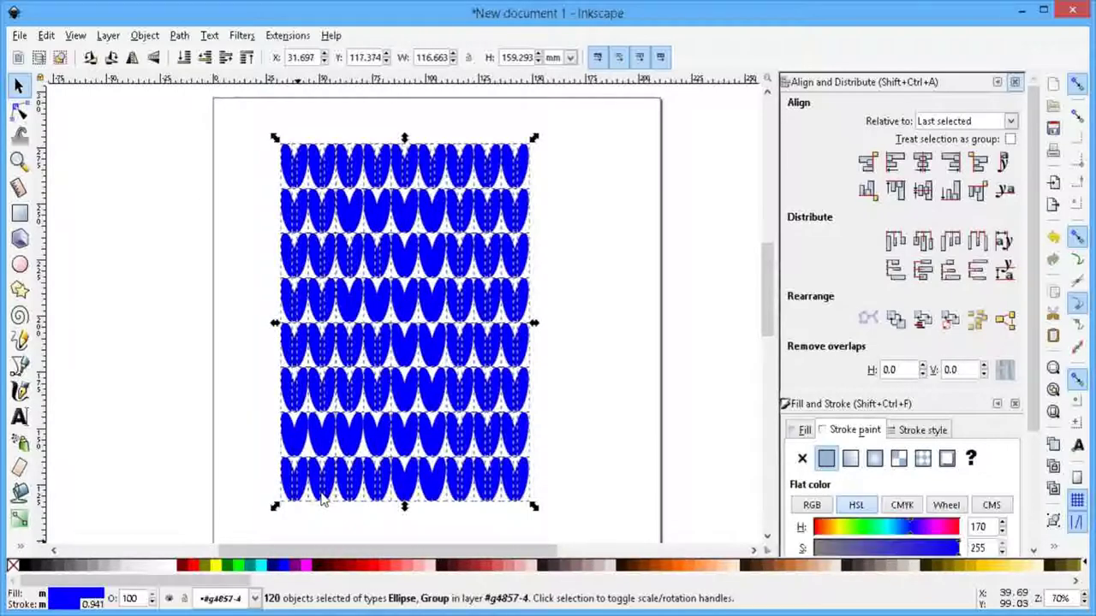
# Step: Deselect the pattern and select one blue ellipse pair
pyautogui.click(563, 292)
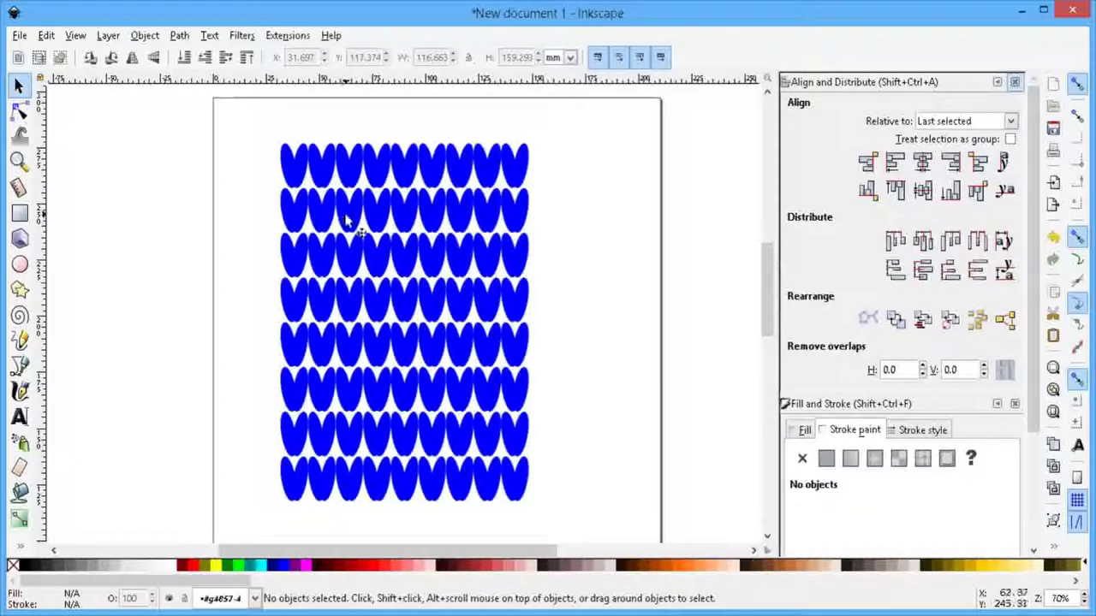
pyautogui.click(328, 257)
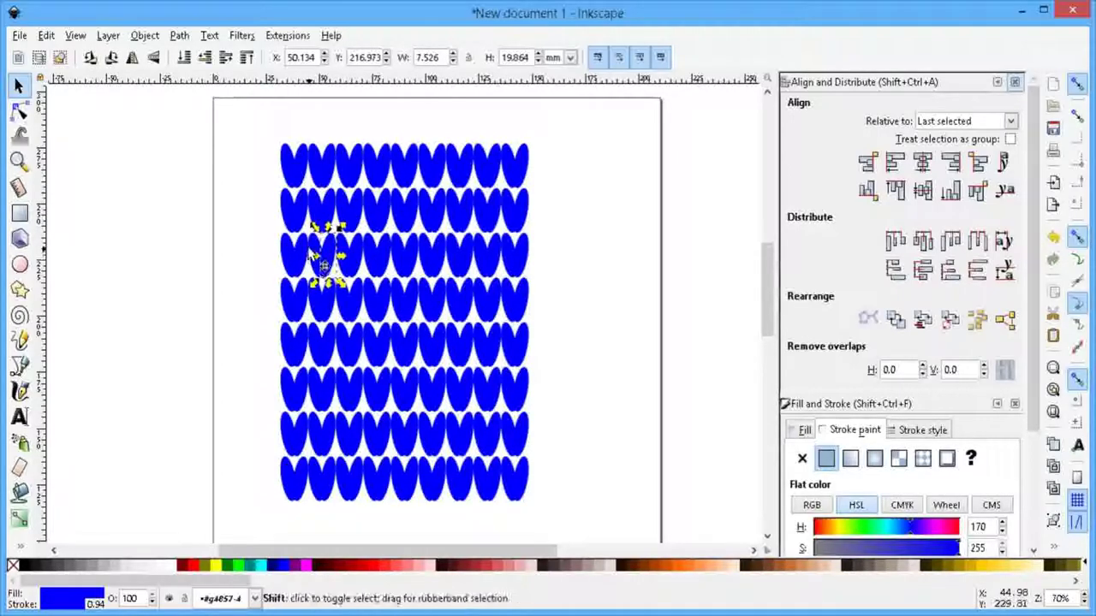
pyautogui.keyDown('shift'); pyautogui.click(313, 248); pyautogui.keyUp('shift')
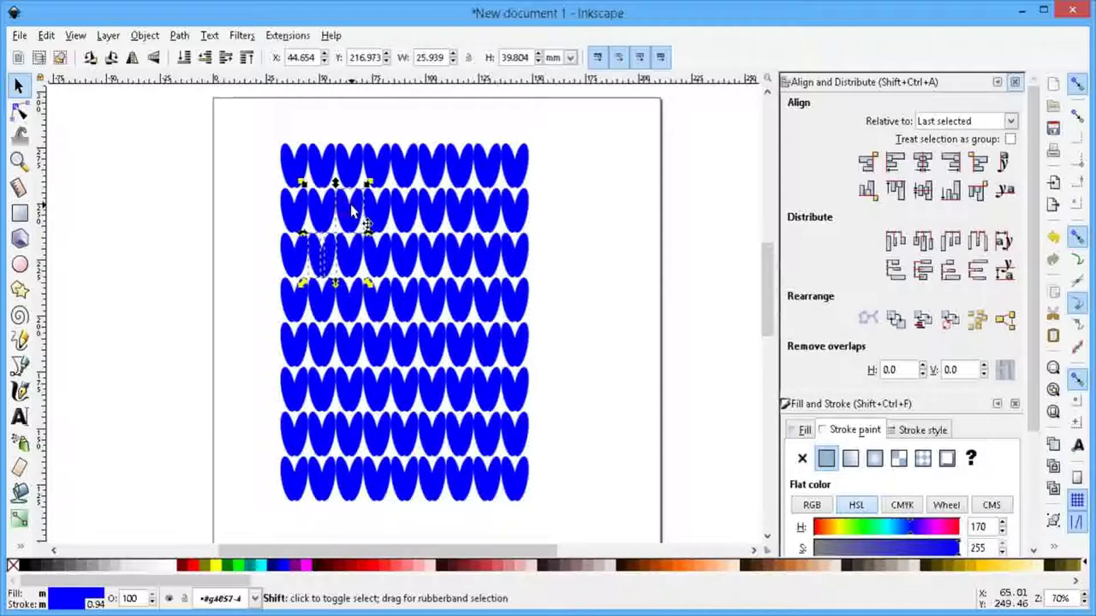
# Step: Fill and outline two neighbouring second-row ellipse pairs in red
pyautogui.click(579, 245)
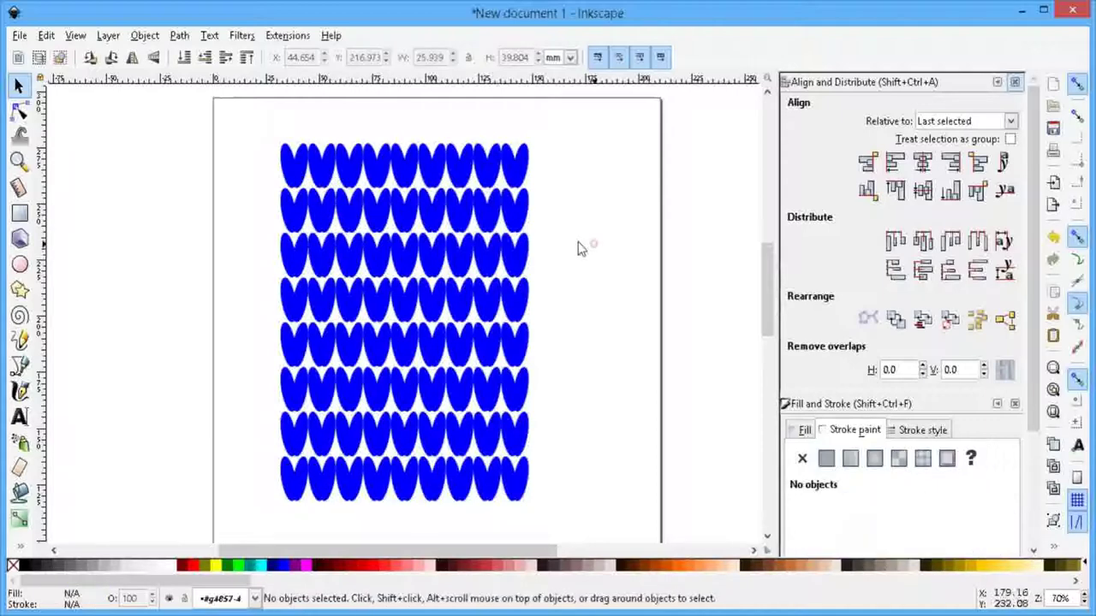
pyautogui.click(364, 218)
pyautogui.keyDown('shift'); pyautogui.click(347, 222); pyautogui.keyUp('shift')
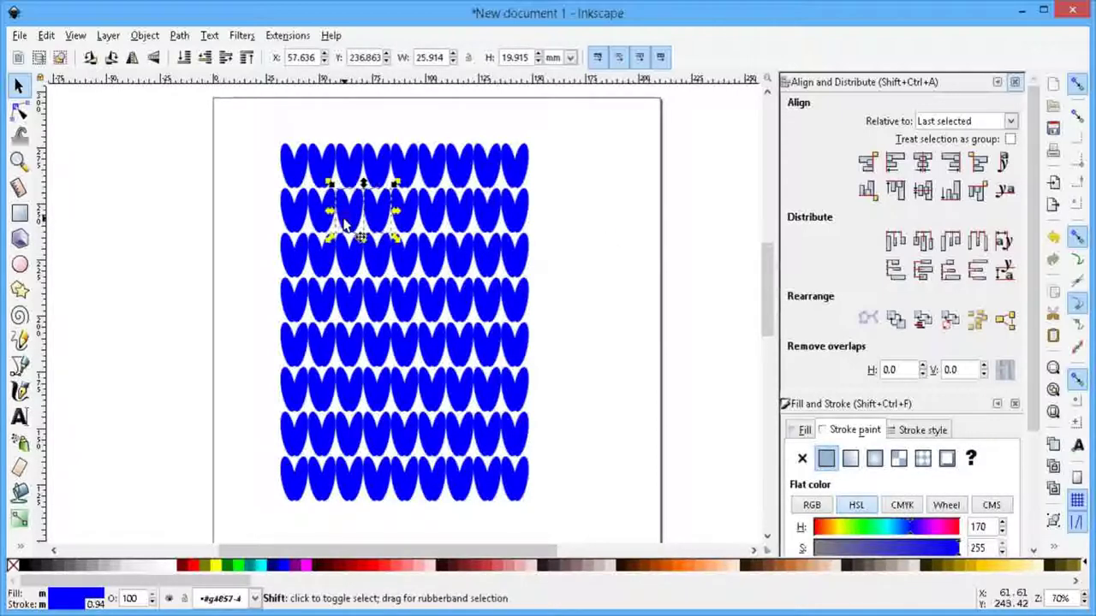
pyautogui.keyDown('shift'); pyautogui.click(327, 258); pyautogui.keyUp('shift')
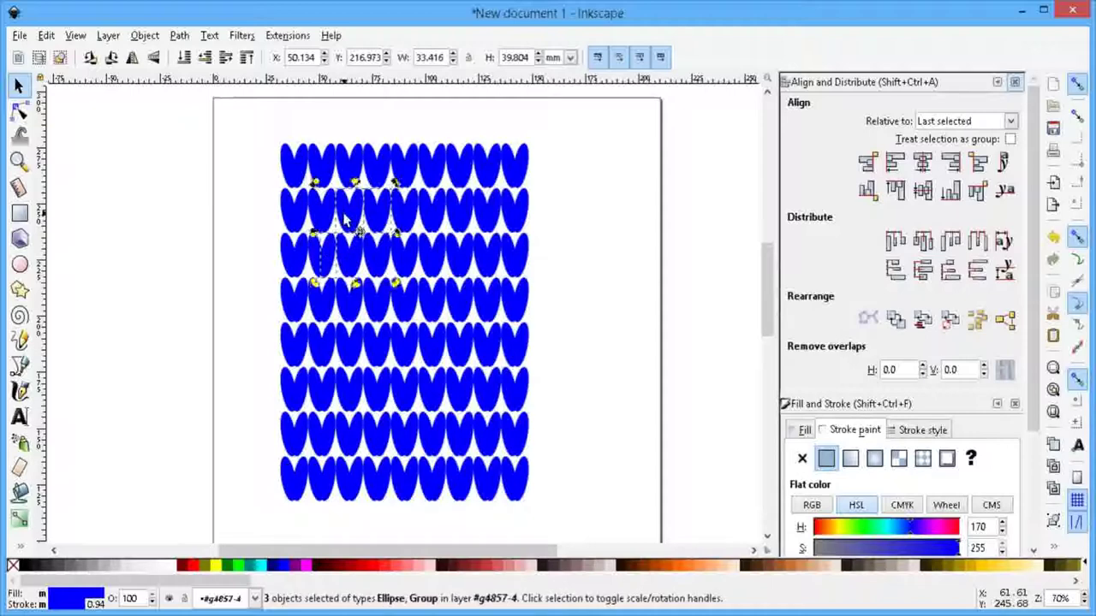
pyautogui.click(560, 200)
pyautogui.click(355, 212)
pyautogui.keyDown('shift'); pyautogui.click(383, 216); pyautogui.keyUp('shift')
pyautogui.rightClick(192, 567)
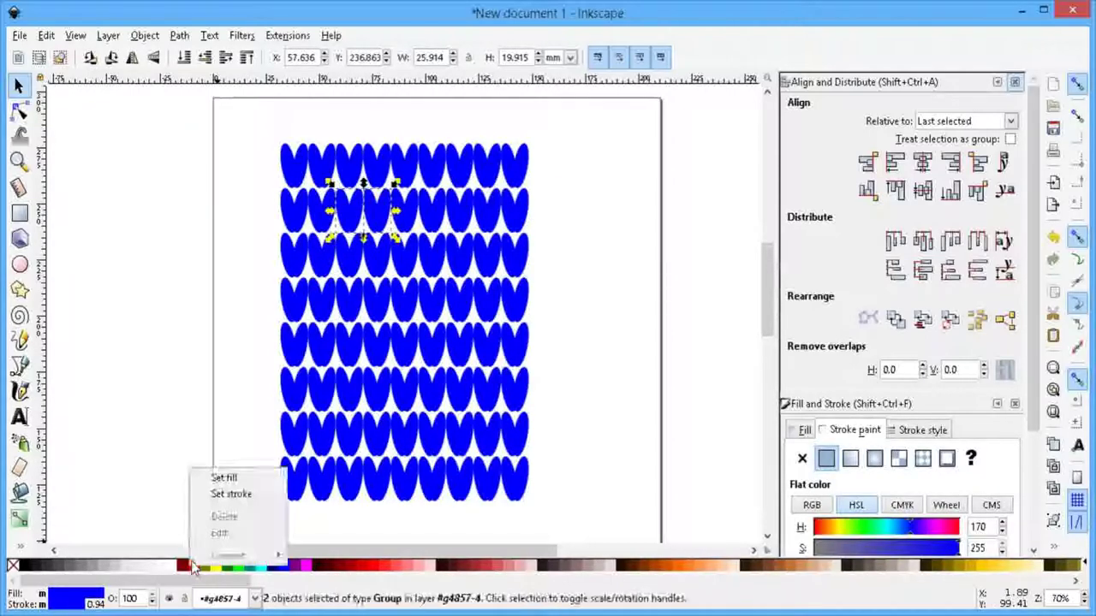
pyautogui.click(221, 476)
pyautogui.rightClick(191, 567)
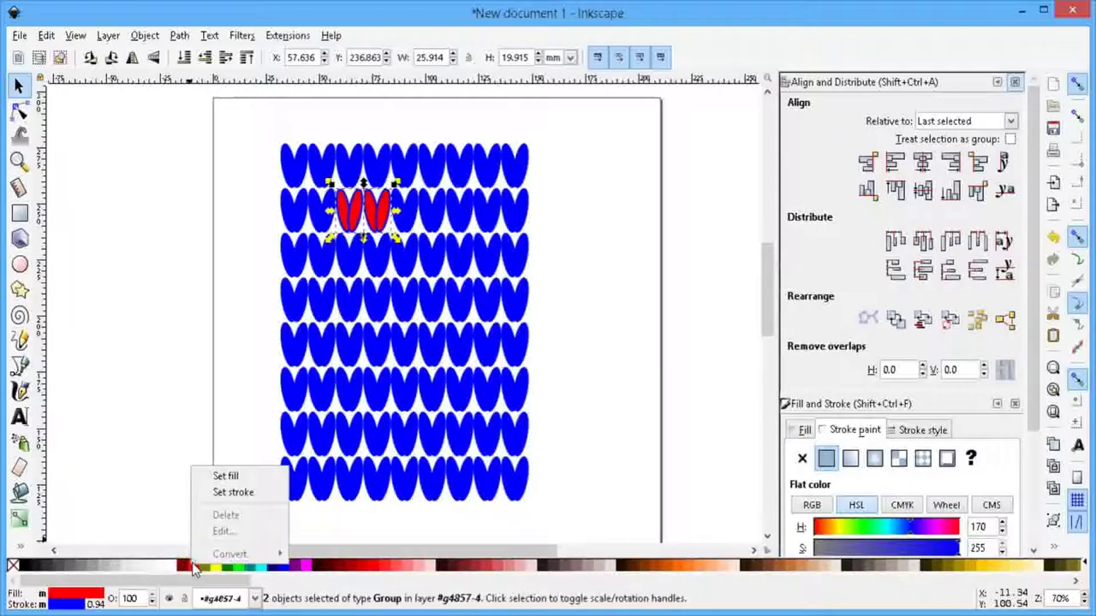
pyautogui.click(224, 492)
# Step: Colour the pair below-right and the next blue pair red in fill and stroke
pyautogui.click(417, 275)
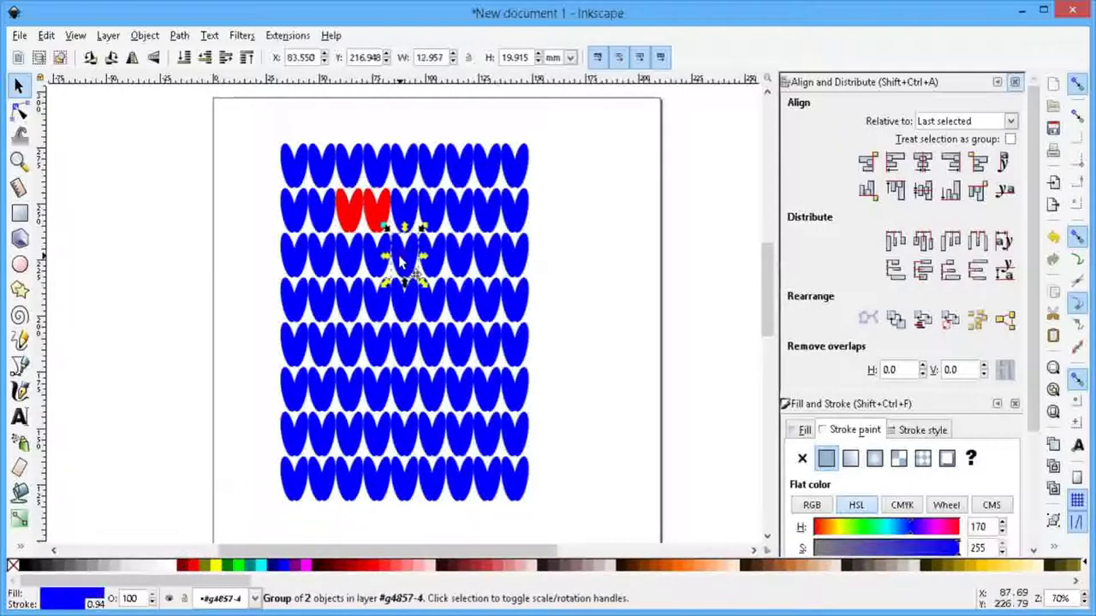
pyautogui.rightClick(191, 567)
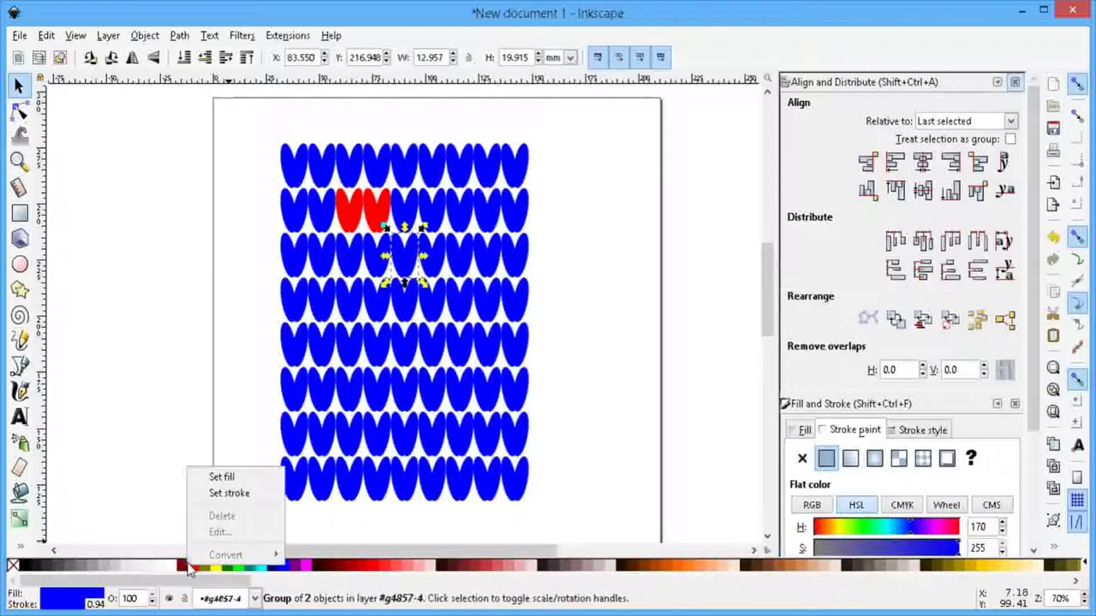
pyautogui.click(221, 475)
pyautogui.rightClick(197, 567)
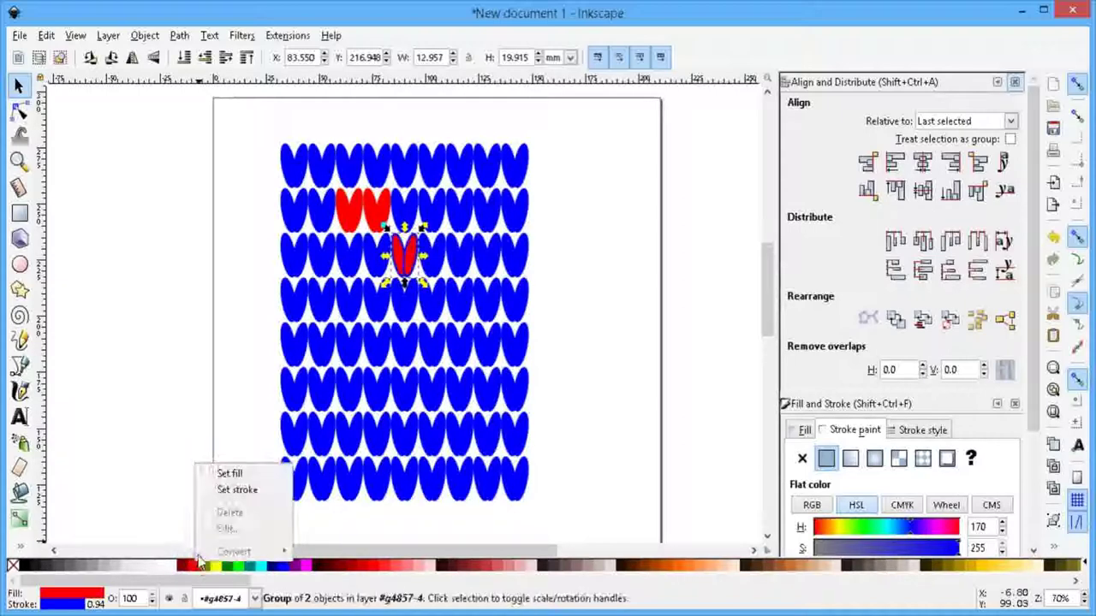
pyautogui.click(231, 490)
pyautogui.rightClick(431, 220)
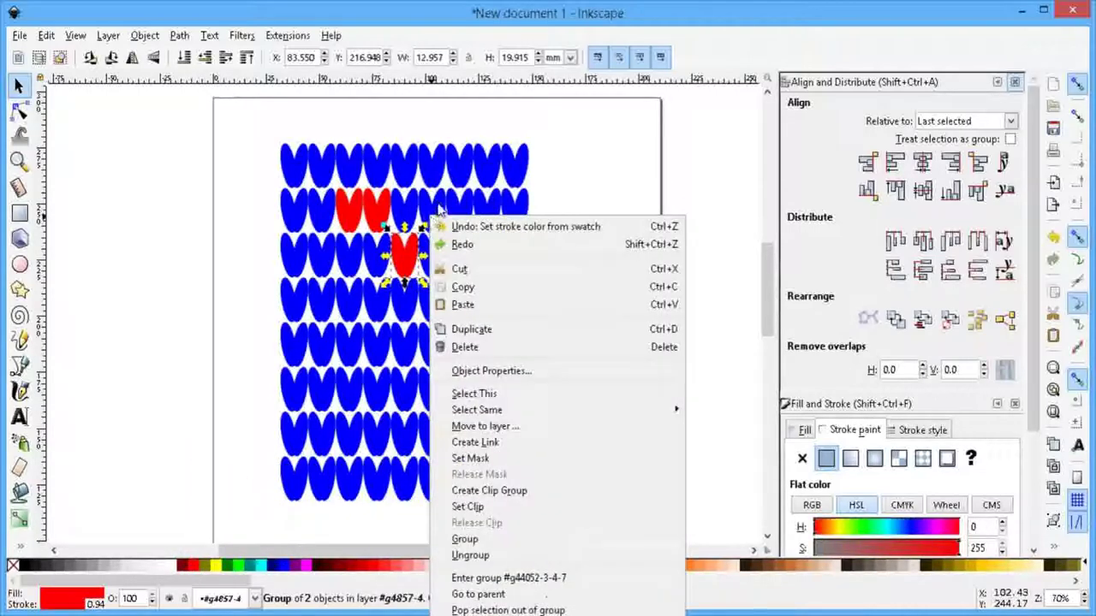
pyautogui.click(438, 209)
pyautogui.click(437, 210)
pyautogui.rightClick(192, 558)
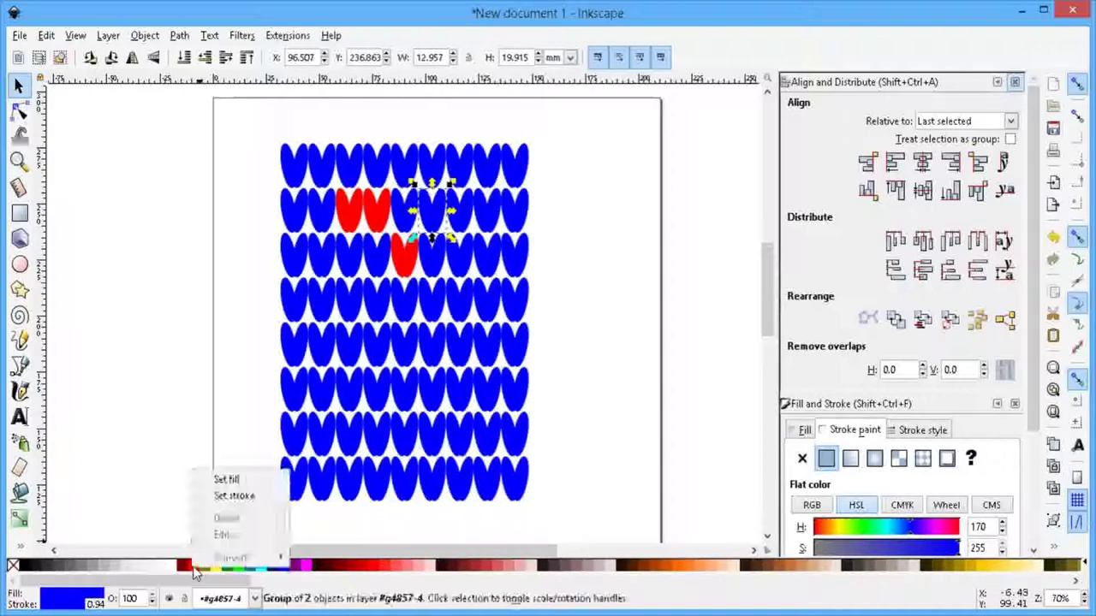
pyautogui.click(231, 478)
pyautogui.rightClick(193, 565)
pyautogui.click(233, 491)
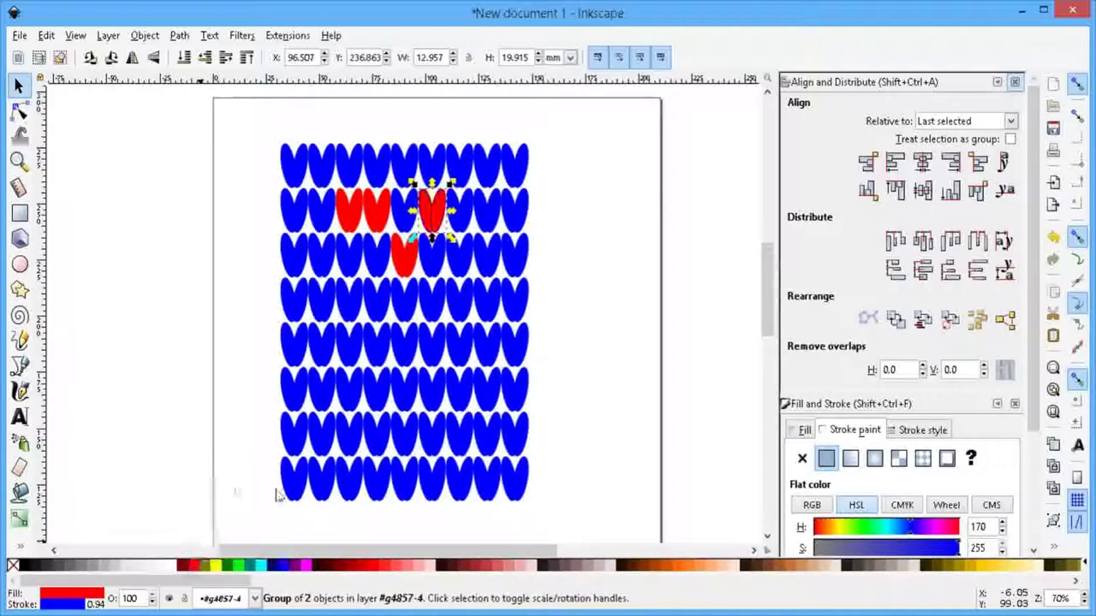
# Step: Give another neighbouring ellipse pair a red fill and red outline
pyautogui.click(459, 216)
pyautogui.press('shift')
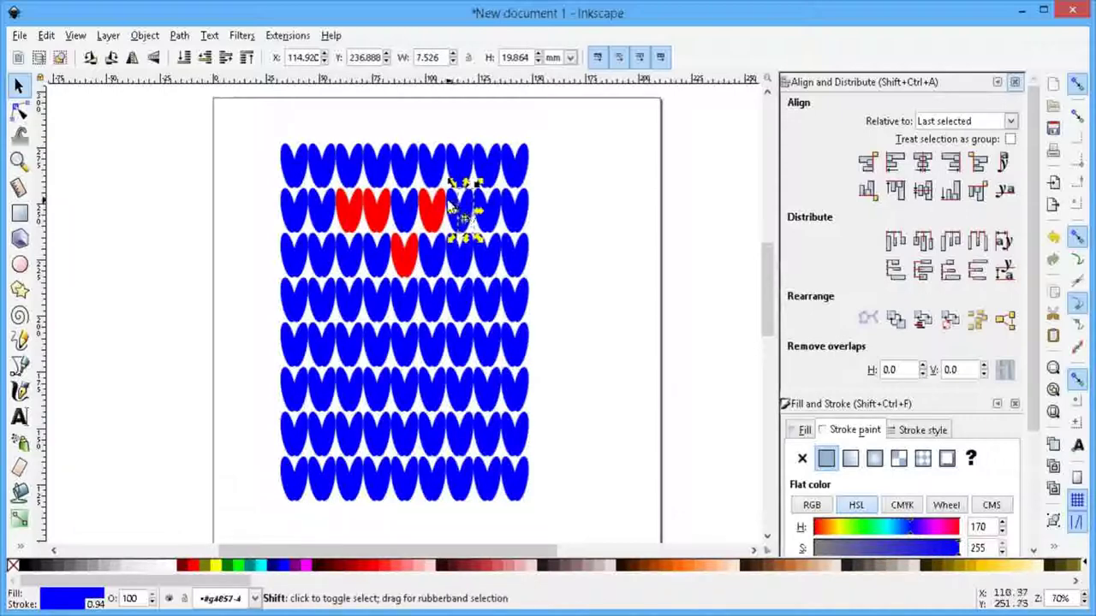
pyautogui.keyDown('shift'); pyautogui.click(449, 214); pyautogui.keyUp('shift')
pyautogui.rightClick(191, 565)
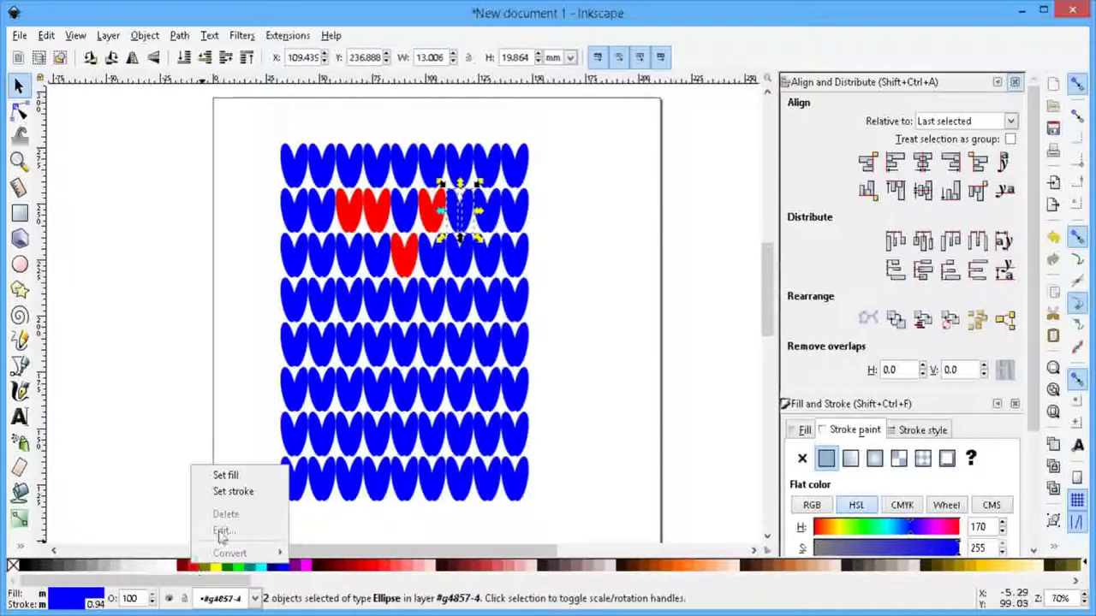
pyautogui.click(226, 475)
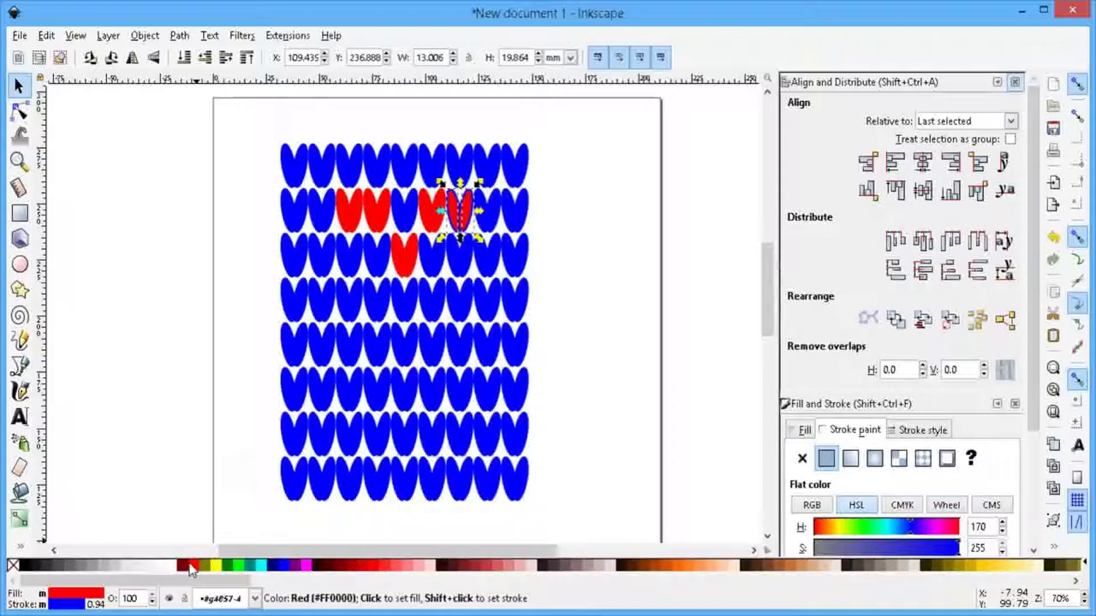
pyautogui.rightClick(190, 565)
pyautogui.click(226, 493)
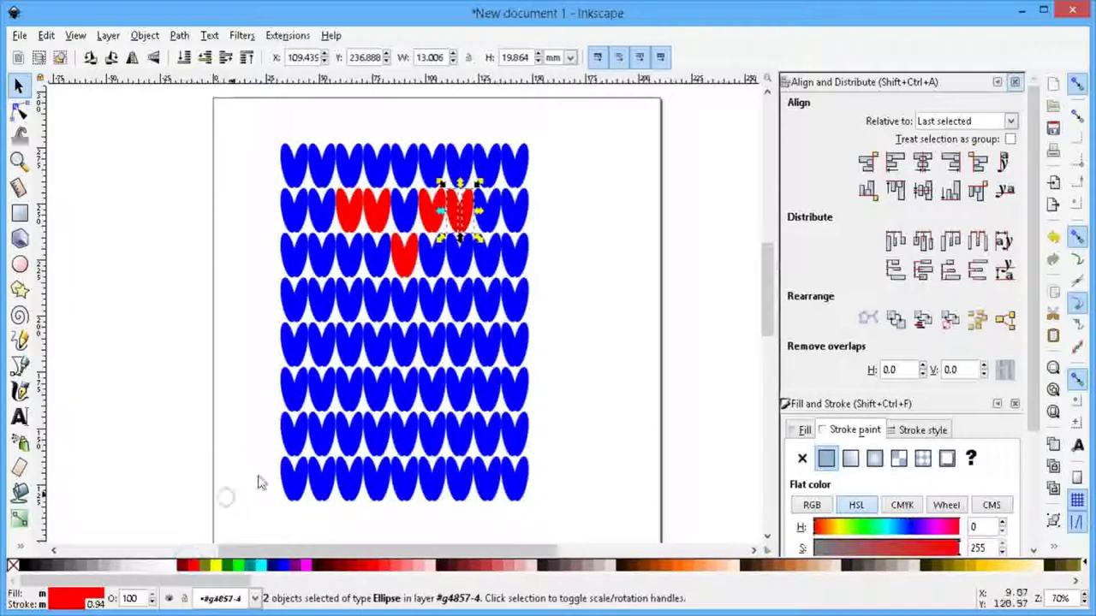
# Step: Turn the left third-row ellipse pair red in fill and stroke
pyautogui.click(324, 267)
pyautogui.keyDown('shift'); pyautogui.click(313, 256); pyautogui.keyUp('shift')
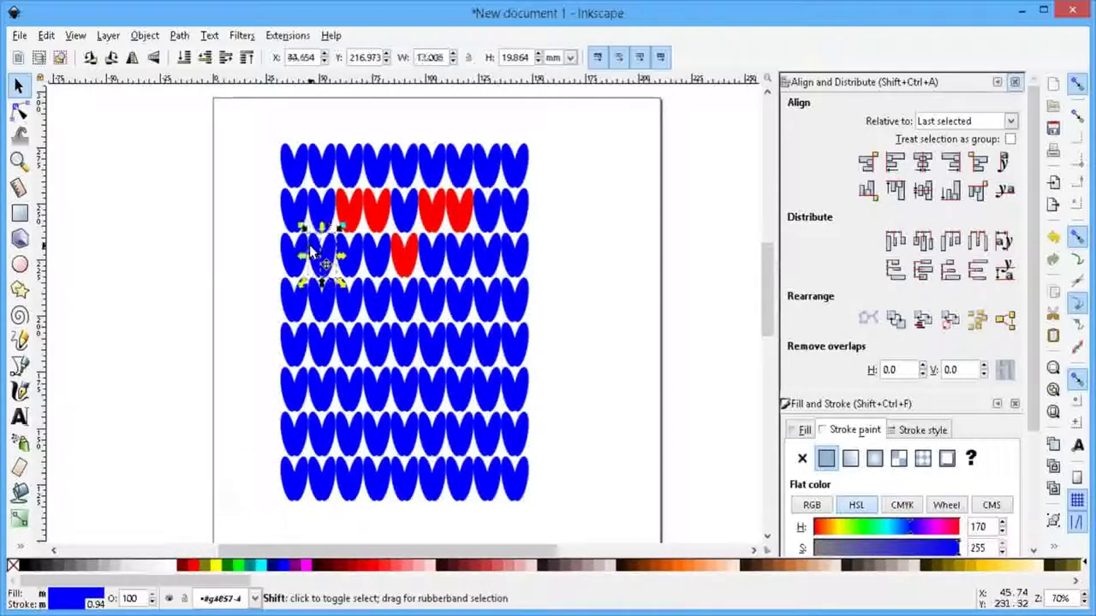
pyautogui.rightClick(193, 565)
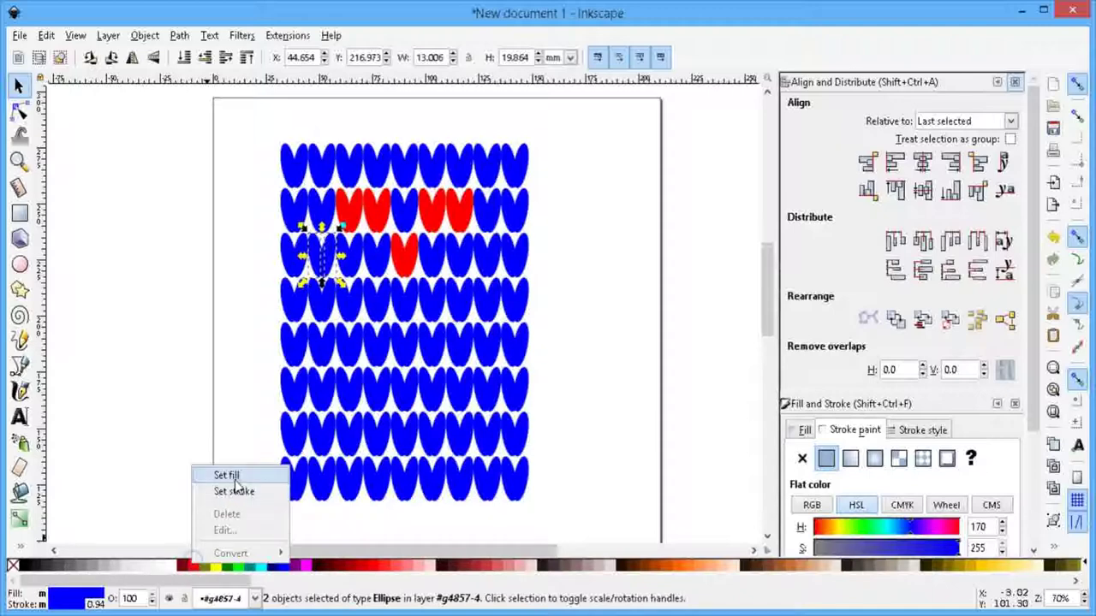
pyautogui.click(234, 477)
pyautogui.rightClick(193, 565)
pyautogui.click(229, 491)
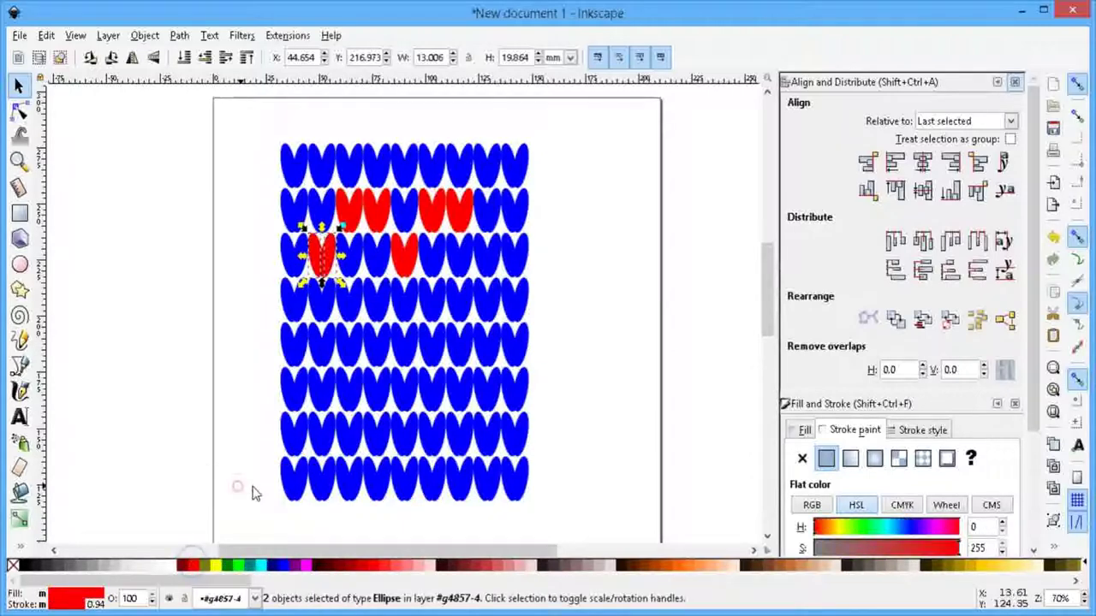
# Step: Turn the right third-row ellipse pair red in fill and stroke
pyautogui.click(491, 258)
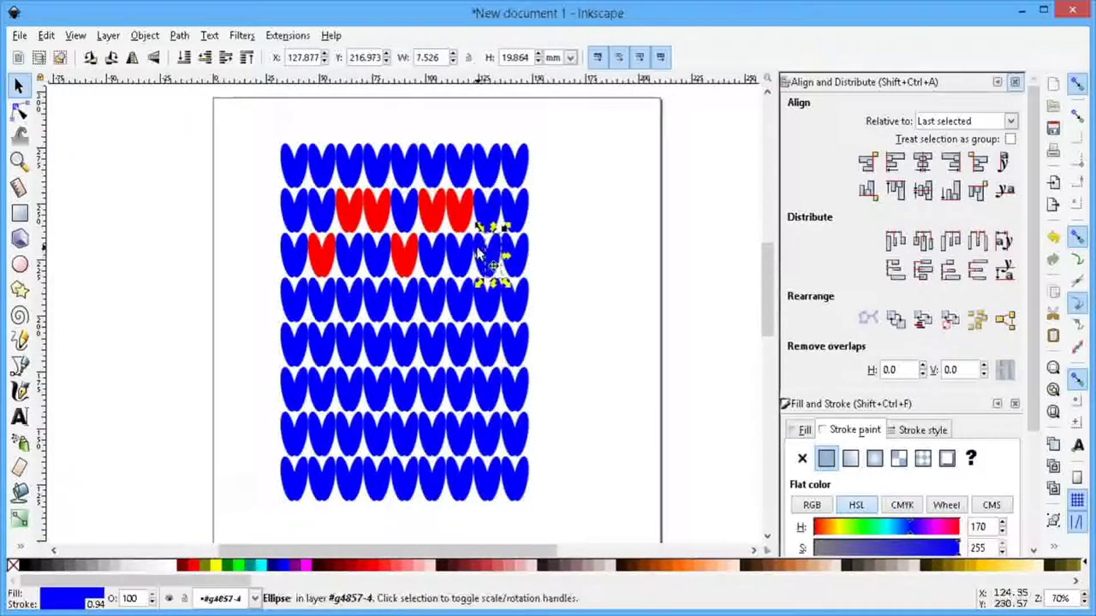
pyautogui.keyDown('shift'); pyautogui.click(479, 253); pyautogui.keyUp('shift')
pyautogui.rightClick(192, 565)
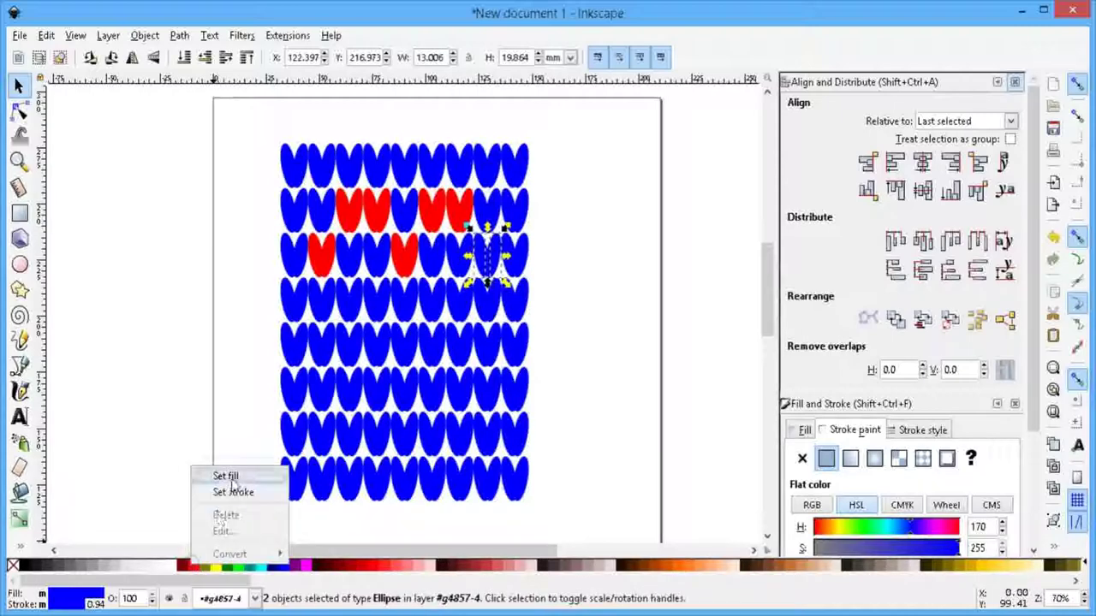
pyautogui.click(231, 478)
pyautogui.rightClick(188, 566)
pyautogui.click(238, 490)
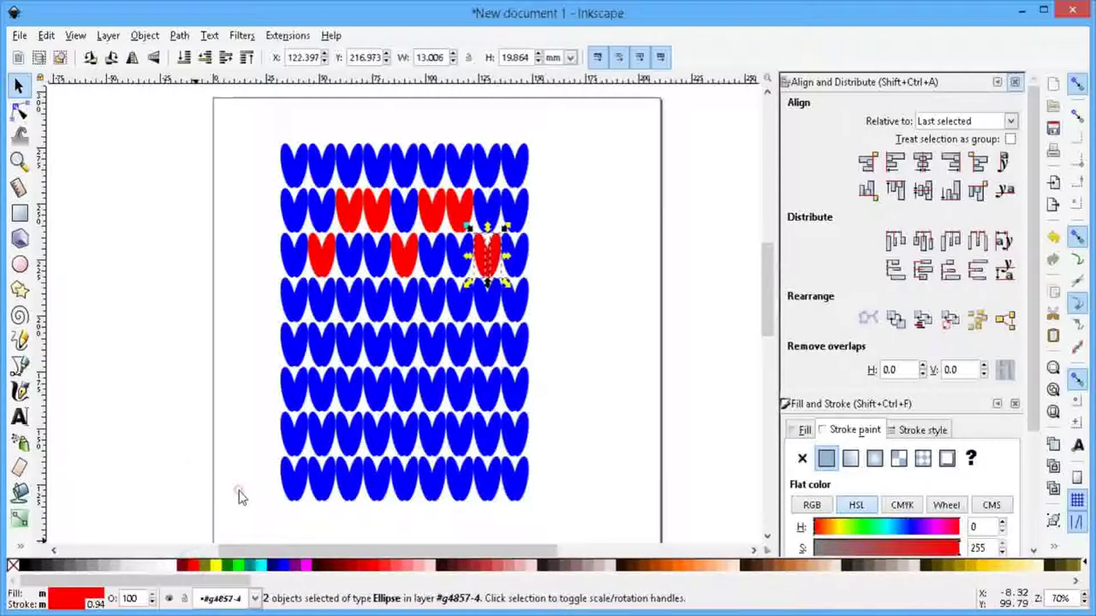
pyautogui.click(343, 308)
pyautogui.press('shift')
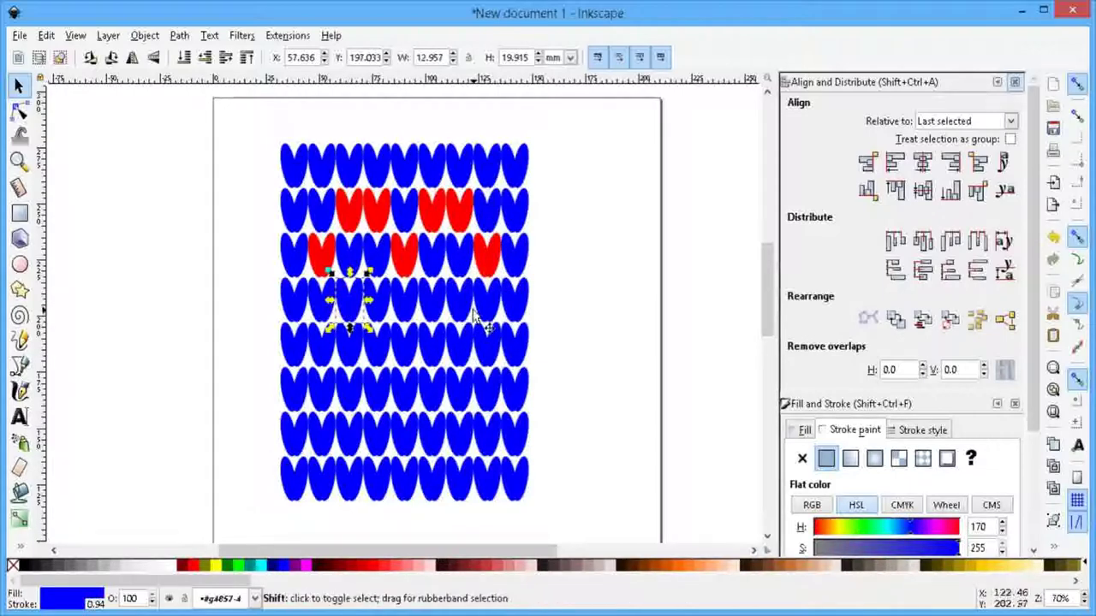
# Step: Fill and outline the left fourth-row ellipse pair in red
pyautogui.keyDown('shift'); pyautogui.click(458, 315); pyautogui.keyUp('shift')
pyautogui.click(609, 294)
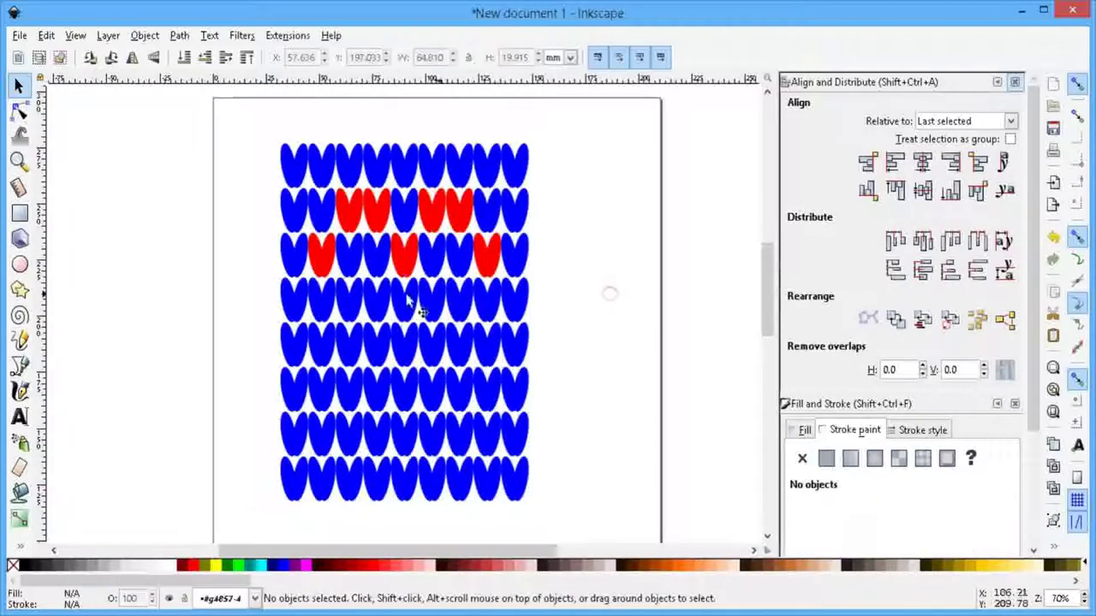
pyautogui.click(351, 300)
pyautogui.rightClick(195, 565)
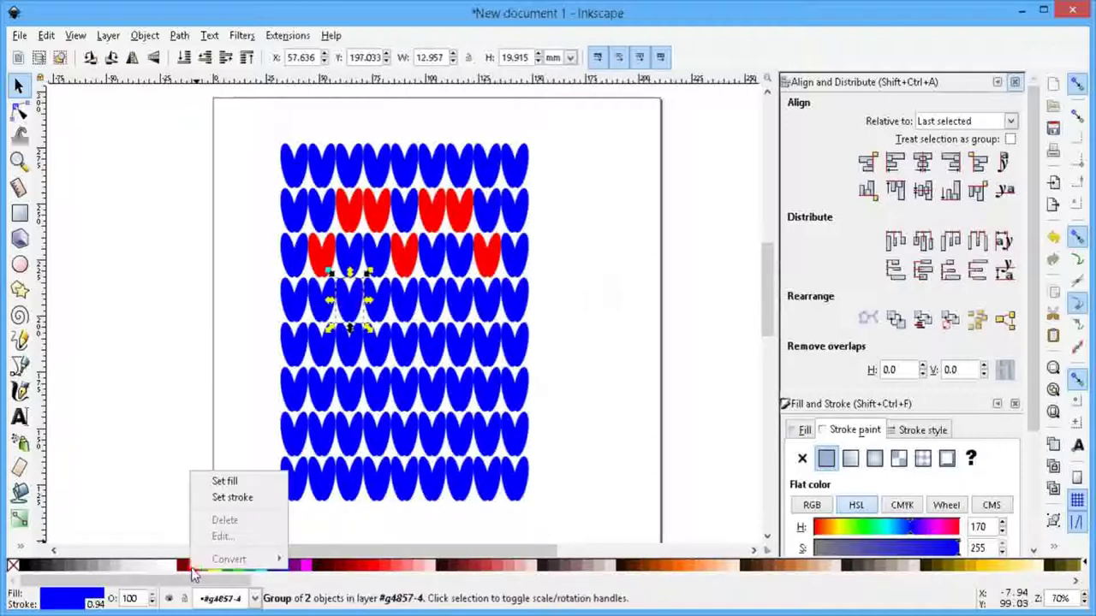
pyautogui.click(224, 481)
pyautogui.rightClick(194, 565)
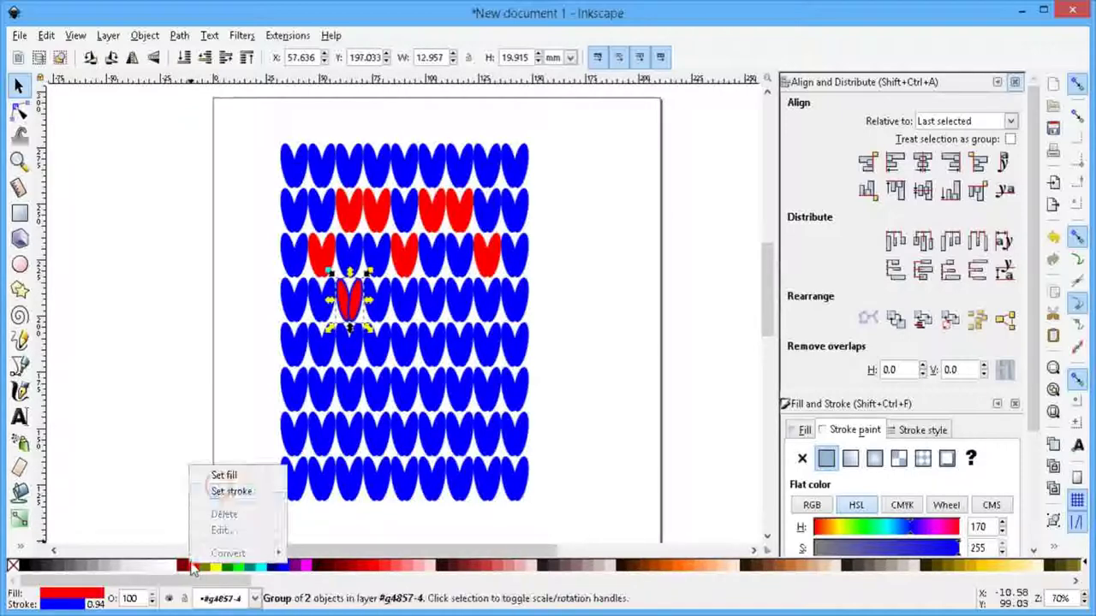
pyautogui.click(231, 497)
# Step: Fill and outline the right fourth-row ellipse pair in red
pyautogui.click(455, 294)
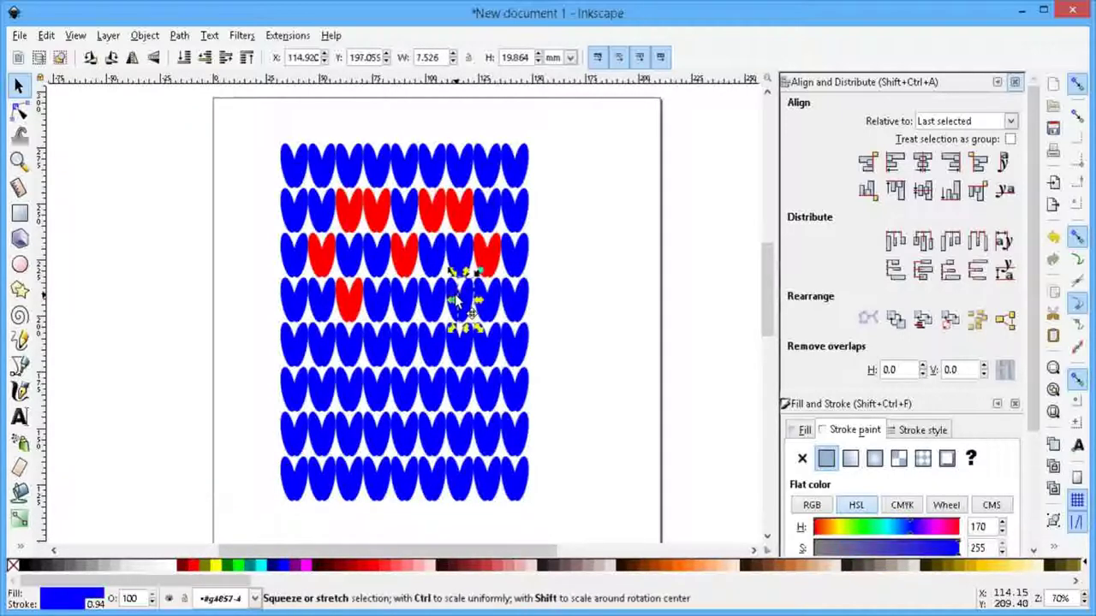
pyautogui.keyDown('shift'); pyautogui.click(448, 295); pyautogui.keyUp('shift')
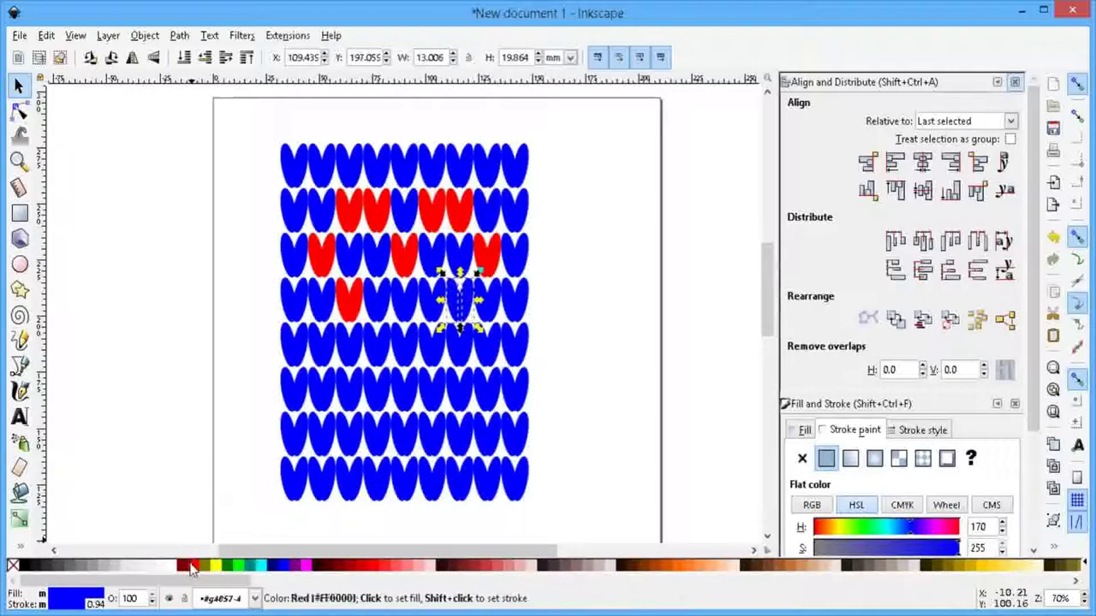
pyautogui.rightClick(193, 565)
pyautogui.click(225, 477)
pyautogui.rightClick(197, 565)
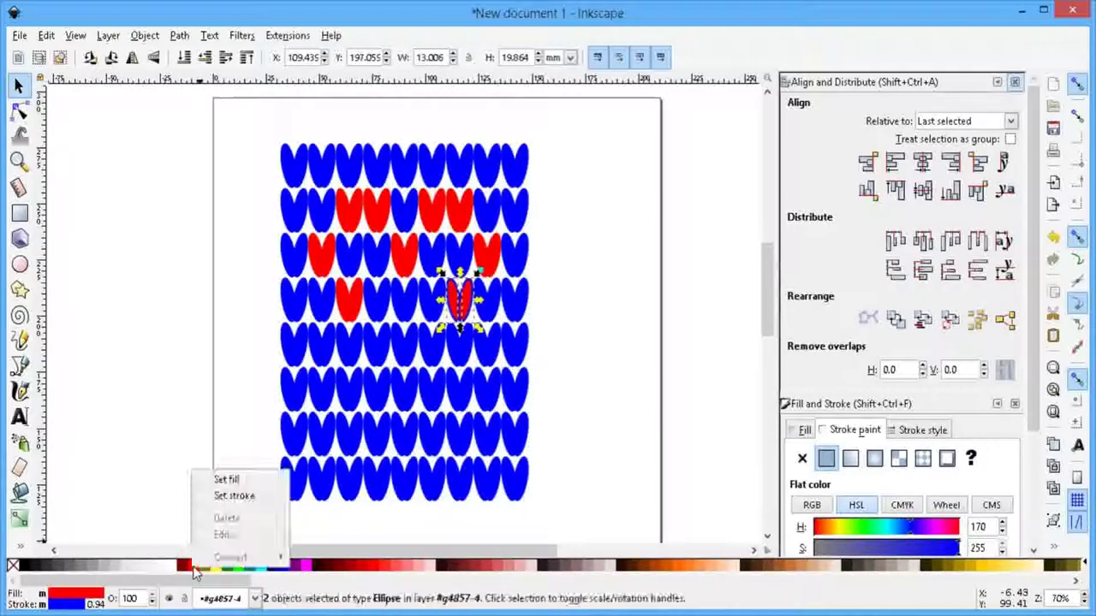
pyautogui.click(233, 497)
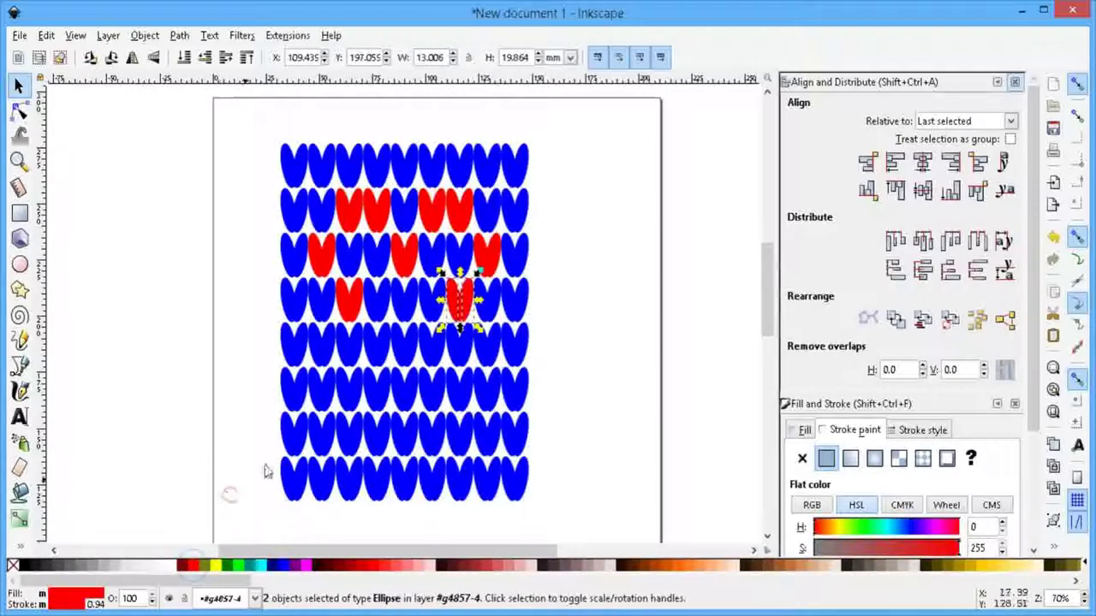
# Step: Give two adjacent fifth-row ellipses a red fill and red outline
pyautogui.click(366, 358)
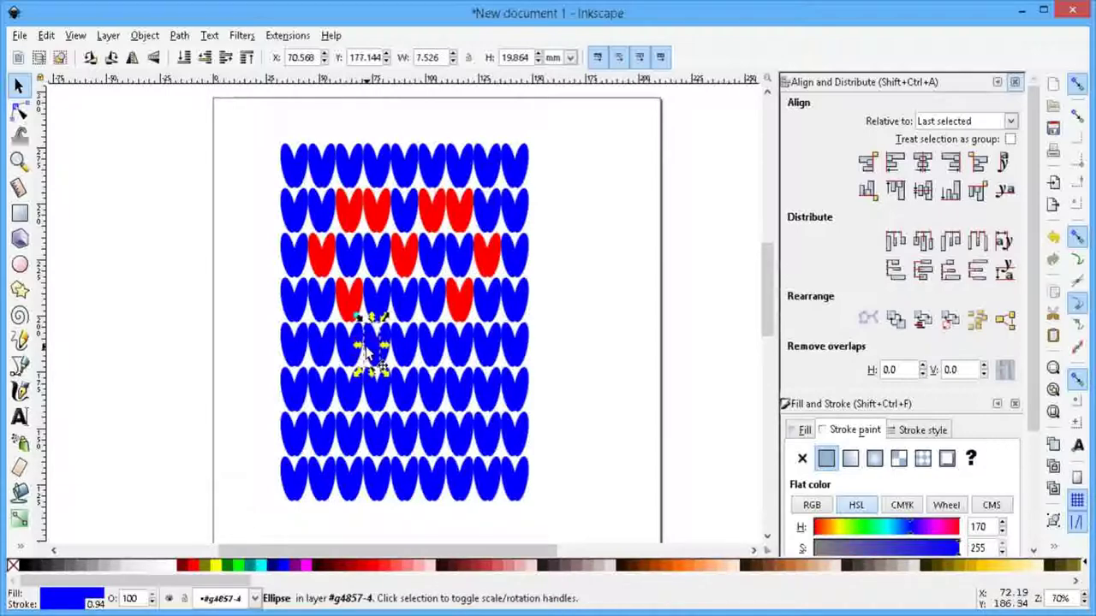
pyautogui.keyDown('shift'); pyautogui.click(403, 351); pyautogui.keyUp('shift')
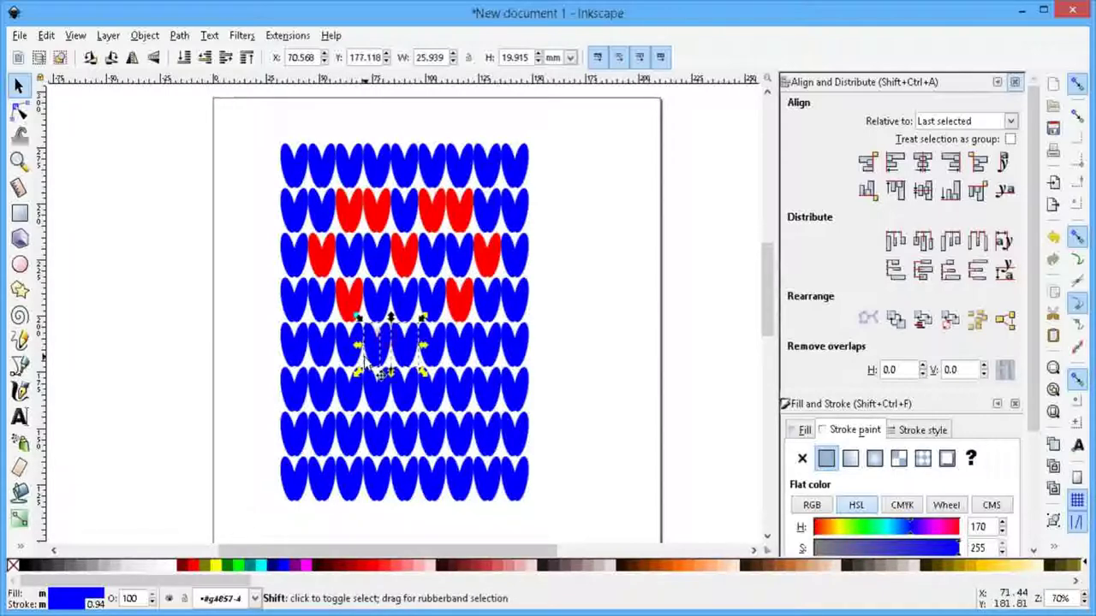
pyautogui.click(585, 345)
pyautogui.click(386, 351)
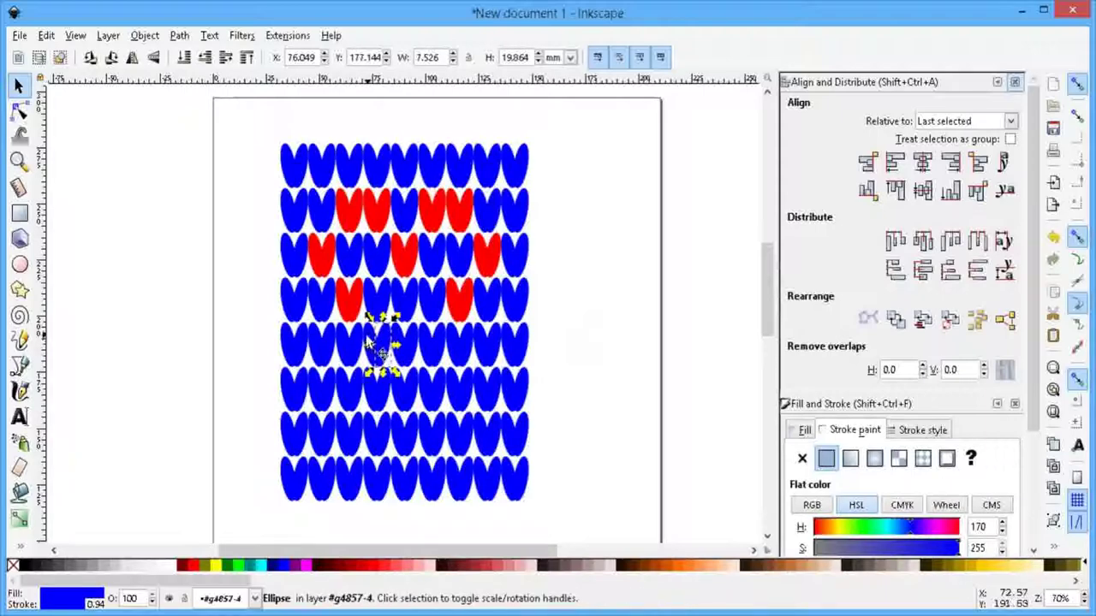
pyautogui.keyDown('shift'); pyautogui.click(367, 342); pyautogui.keyUp('shift')
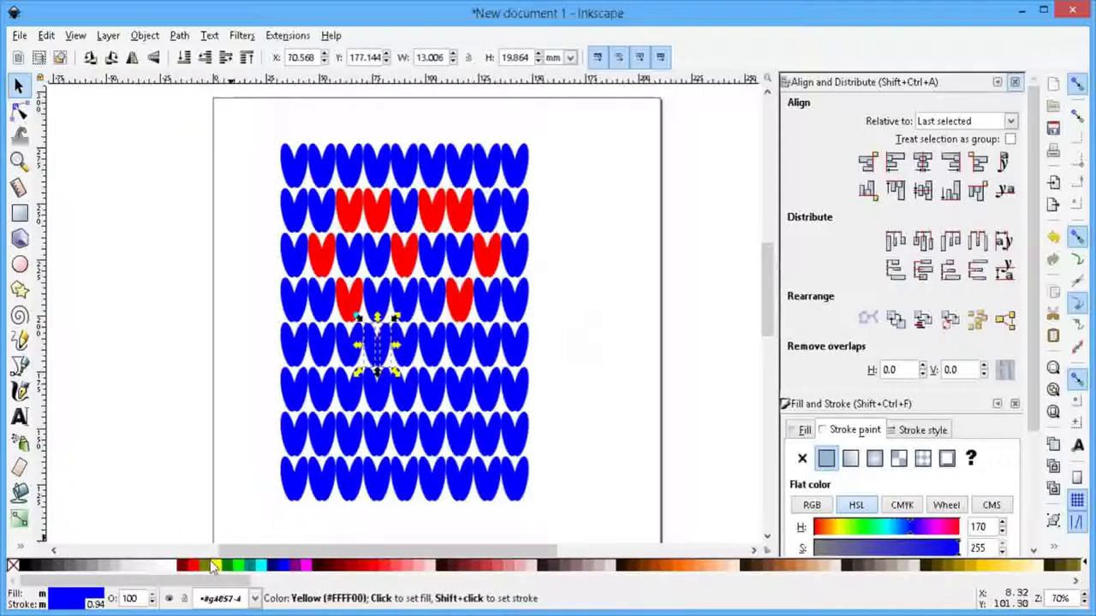
pyautogui.rightClick(196, 566)
pyautogui.click(222, 480)
pyautogui.rightClick(196, 567)
pyautogui.click(229, 497)
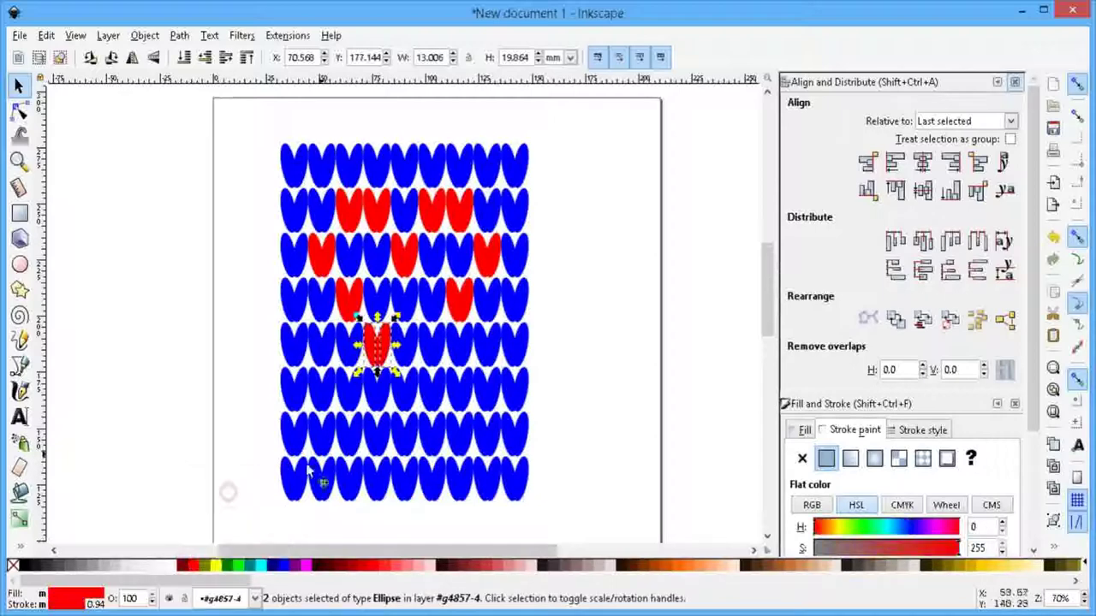
# Step: Recolour the next fifth-row pair with red fill and stroke
pyautogui.click(416, 344)
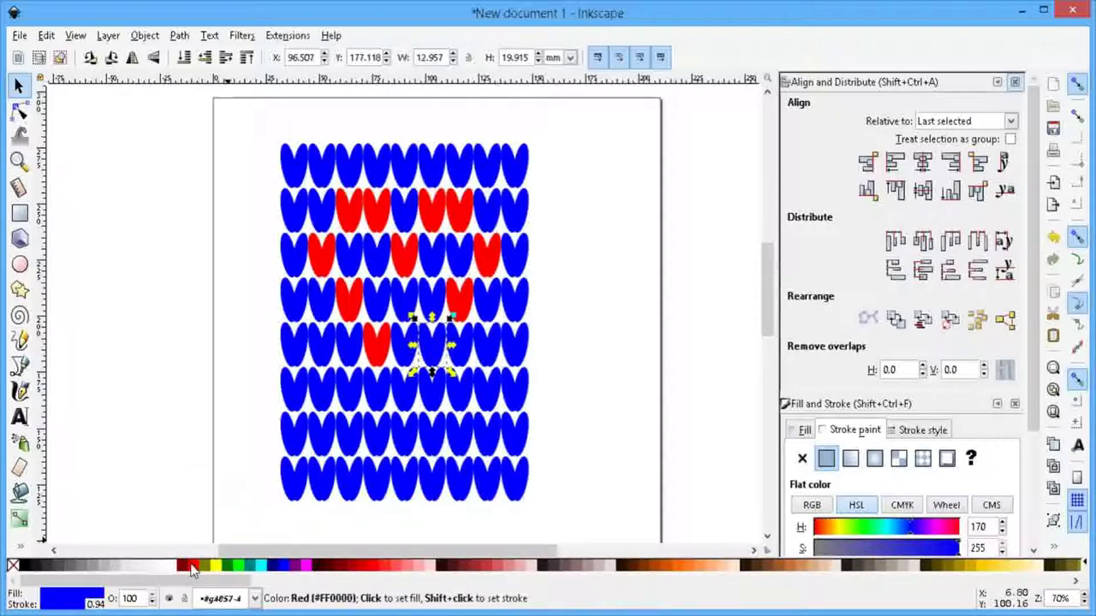
pyautogui.rightClick(195, 567)
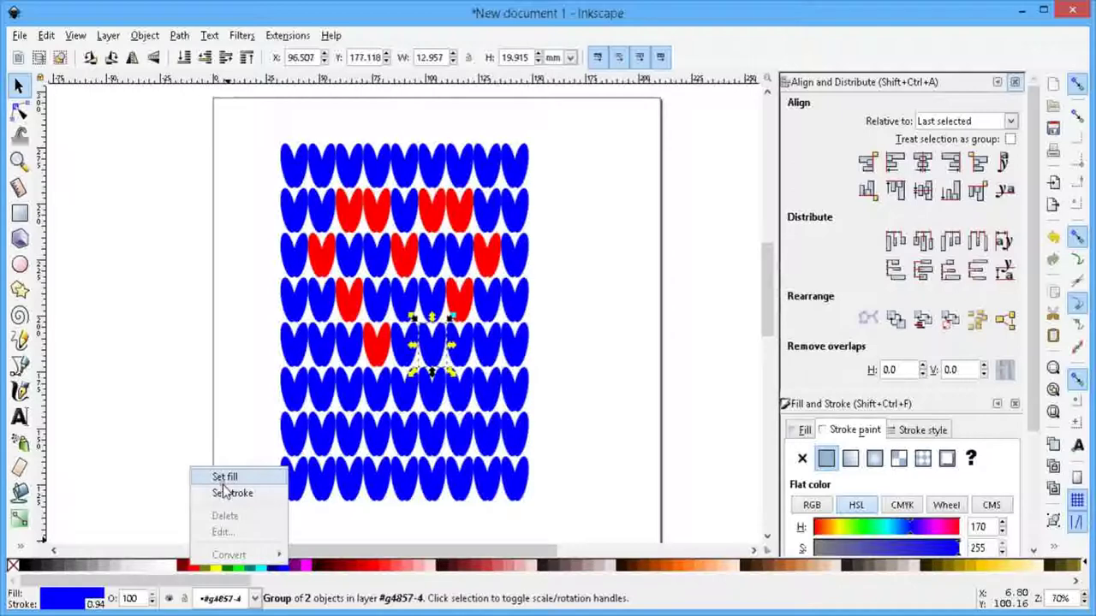
pyautogui.click(224, 481)
pyautogui.rightClick(195, 567)
pyautogui.click(218, 494)
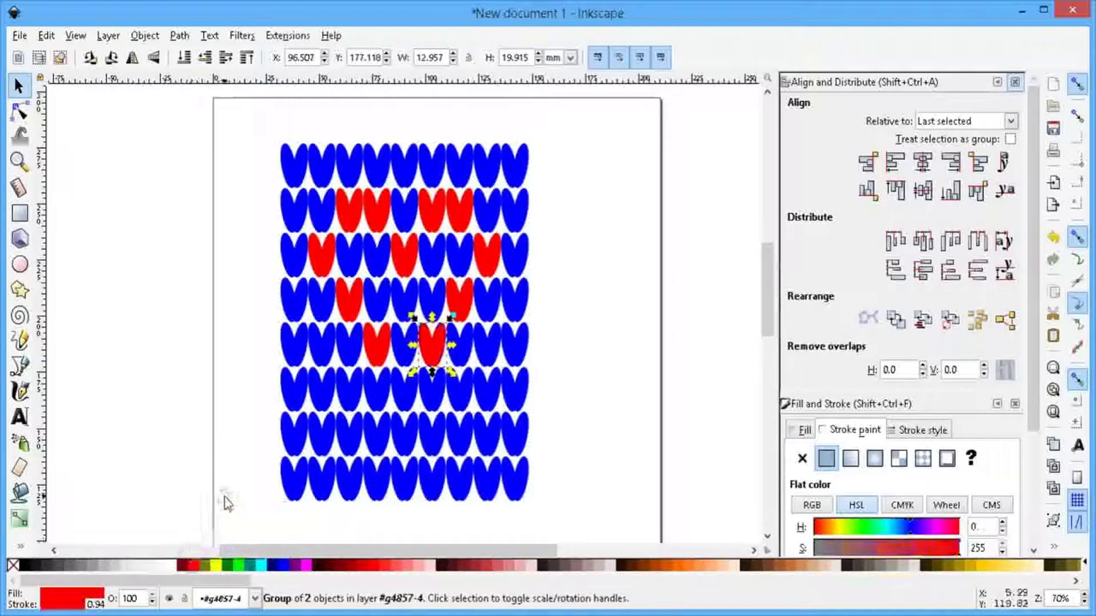
# Step: Make the middle sixth-row pair red in fill and stroke, then deselect it
pyautogui.click(404, 399)
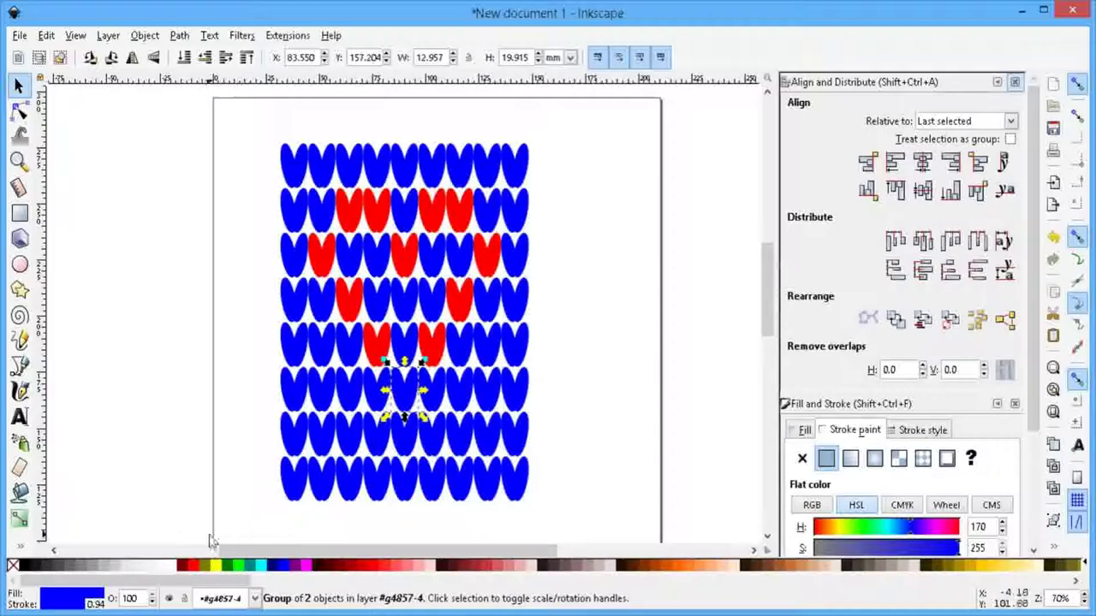
pyautogui.rightClick(195, 567)
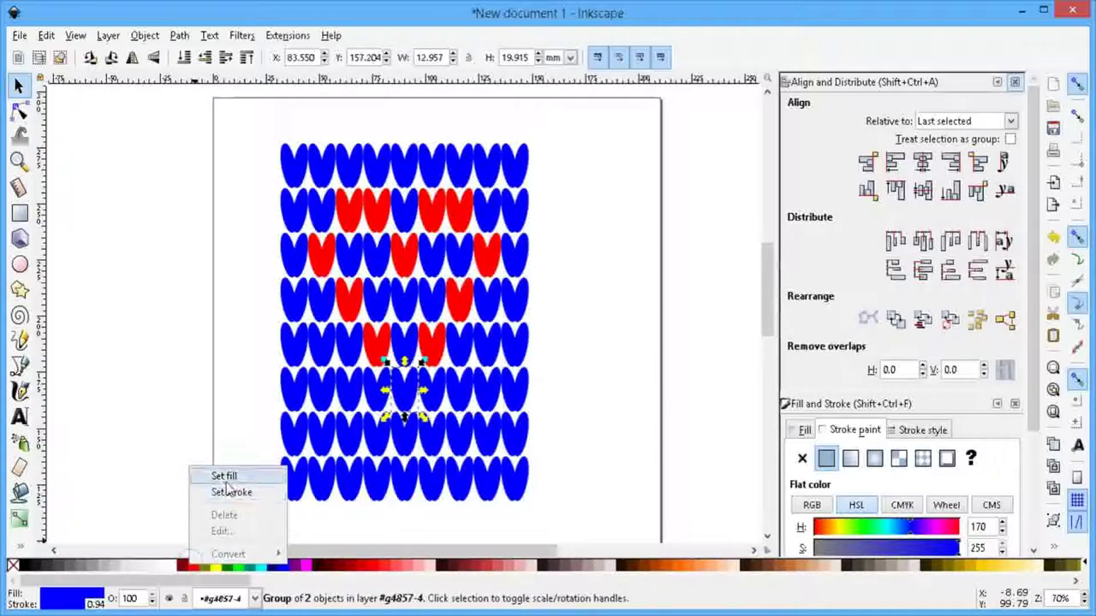
pyautogui.click(226, 479)
pyautogui.rightClick(195, 569)
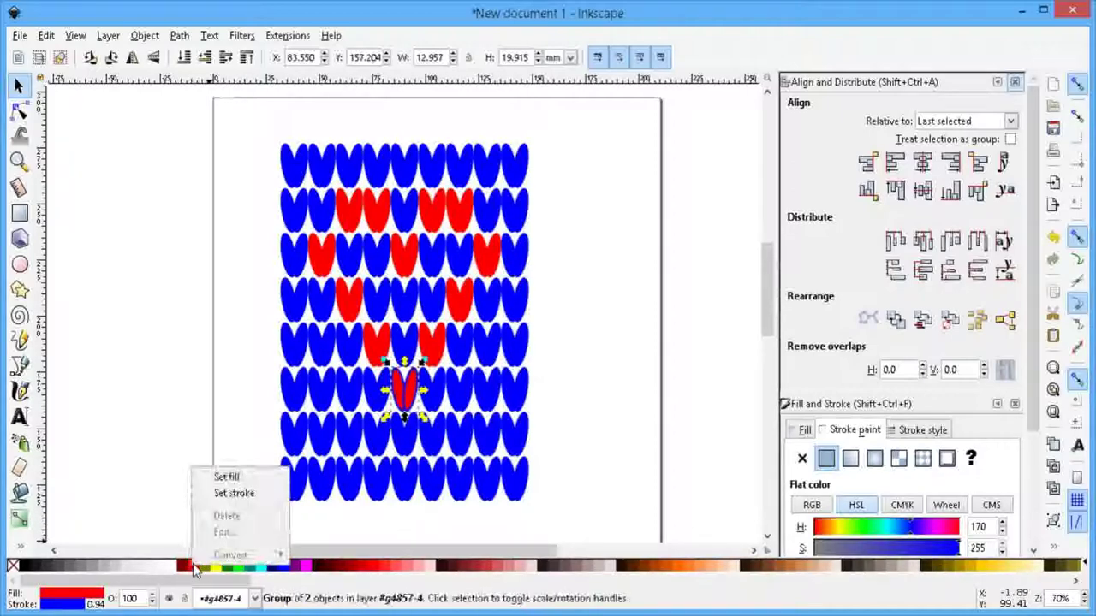
pyautogui.click(231, 494)
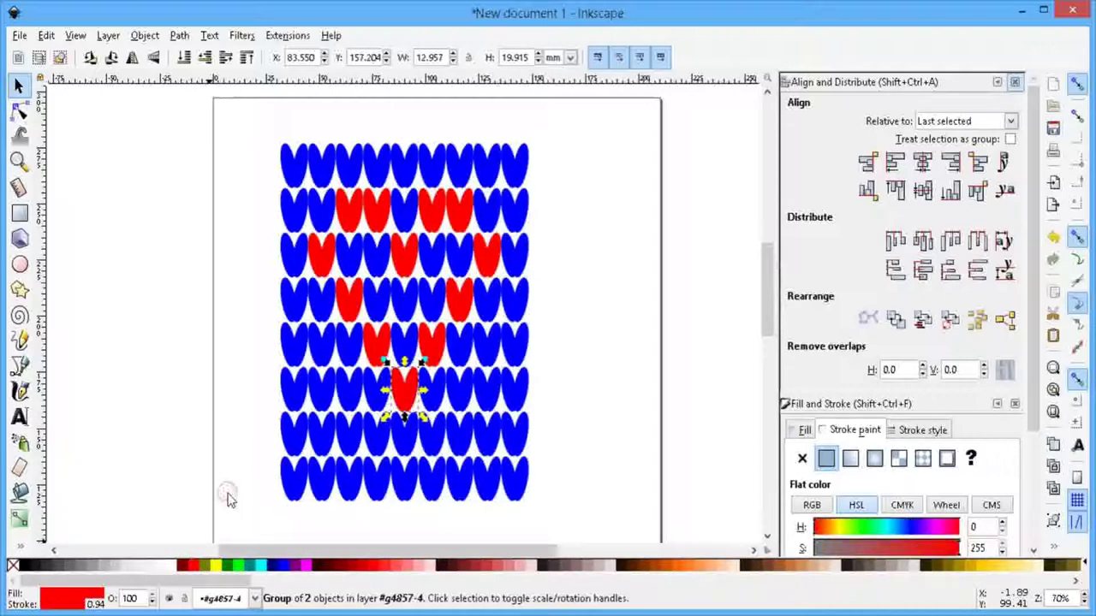
pyautogui.click(612, 392)
# Step: Delete the bottom heart row, group the remaining rows, and squash the group to 130.655 mm tall
pyautogui.moveTo(558, 493)
pyautogui.mouseDown()
pyautogui.moveTo(262, 488)
pyautogui.moveTo(573, 526)
pyautogui.mouseUp()
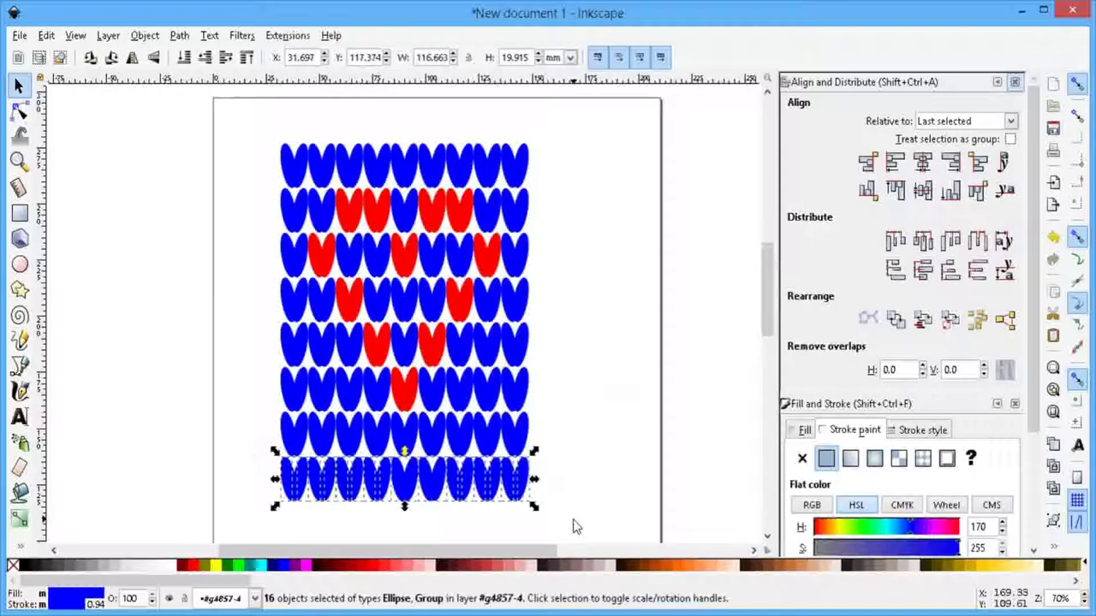
pyautogui.press('Delete')
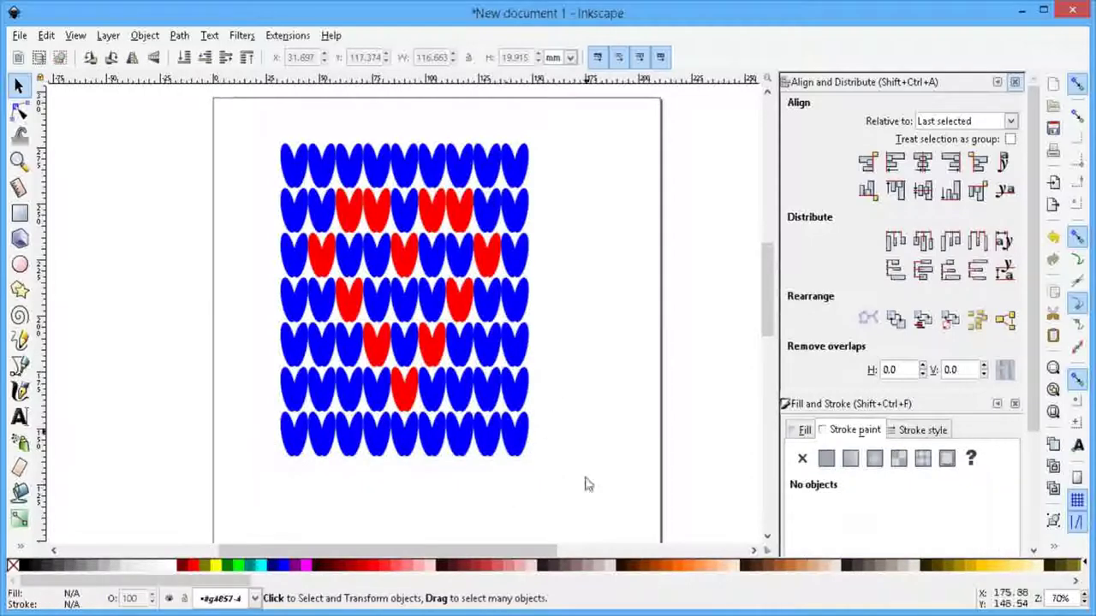
pyautogui.moveTo(250, 106); pyautogui.dragTo(574, 479)
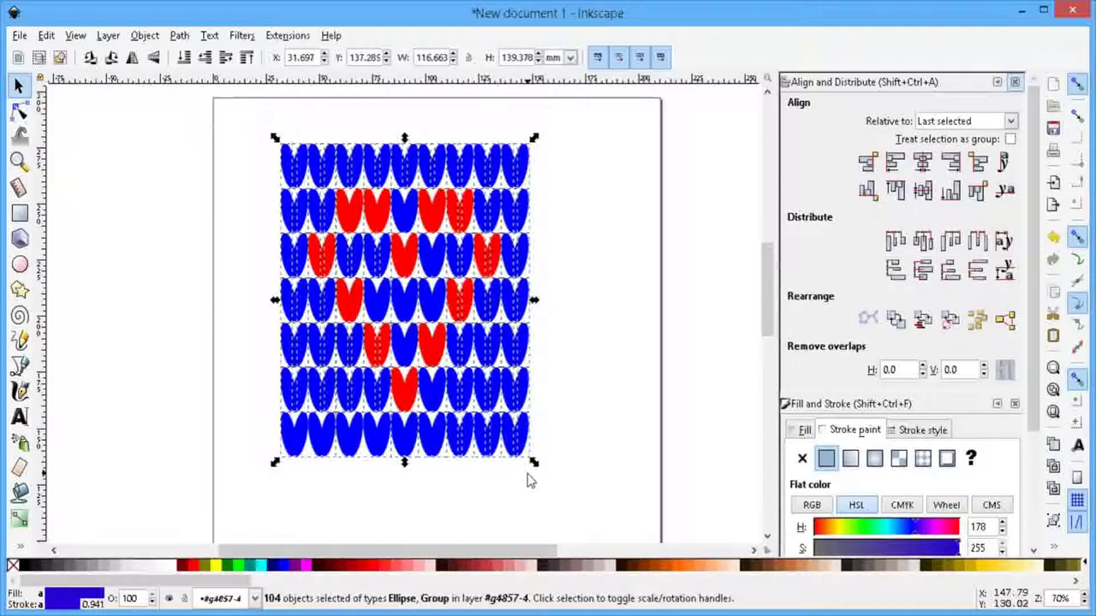
pyautogui.click(146, 35)
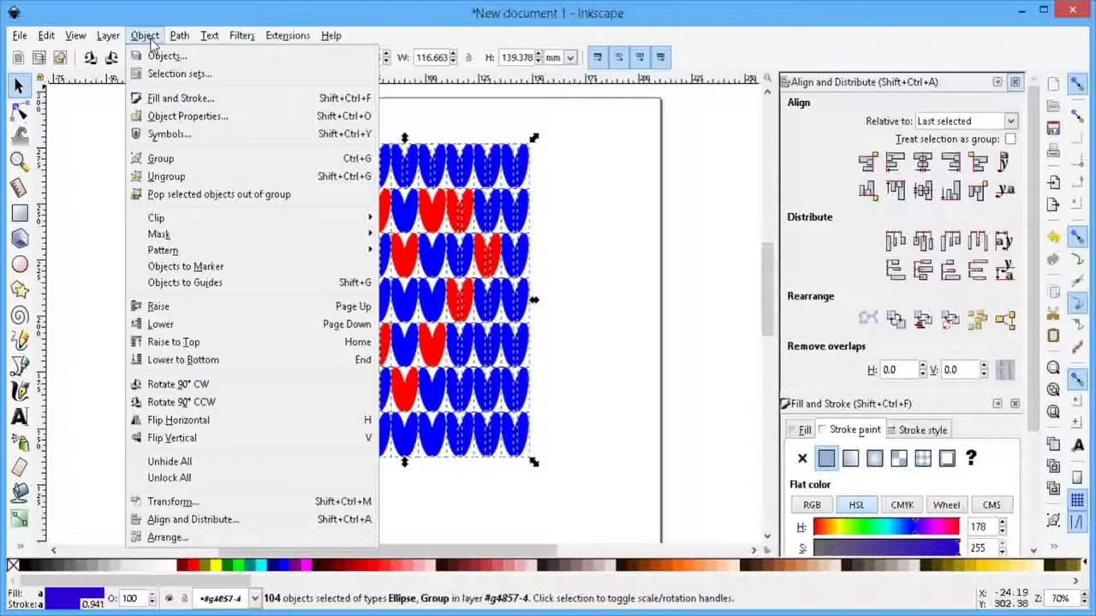
pyautogui.click(174, 161)
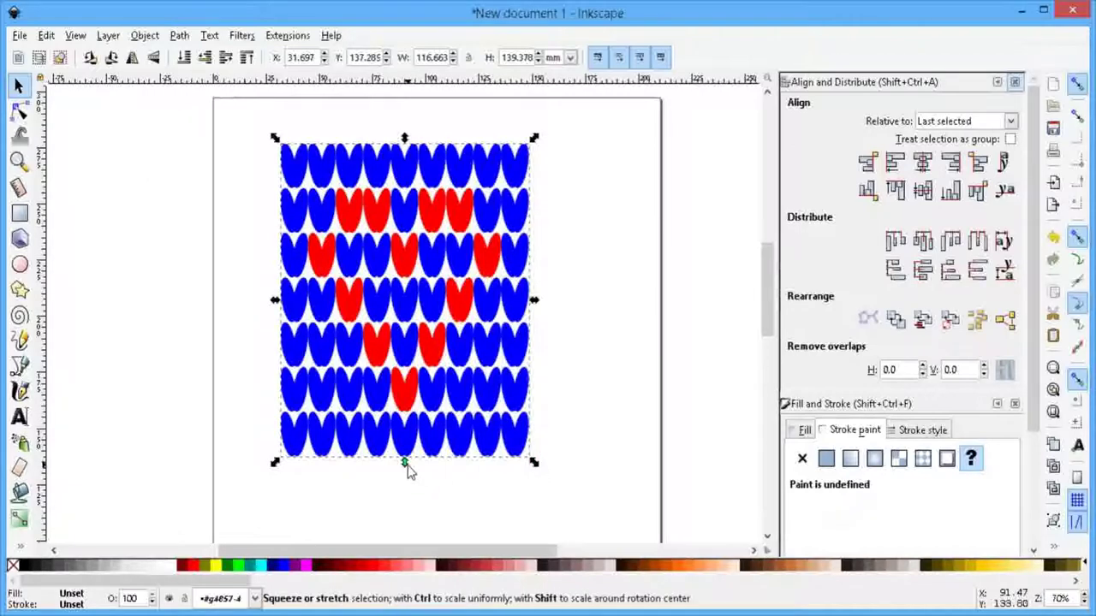
pyautogui.moveTo(404, 466); pyautogui.dragTo(406, 454)
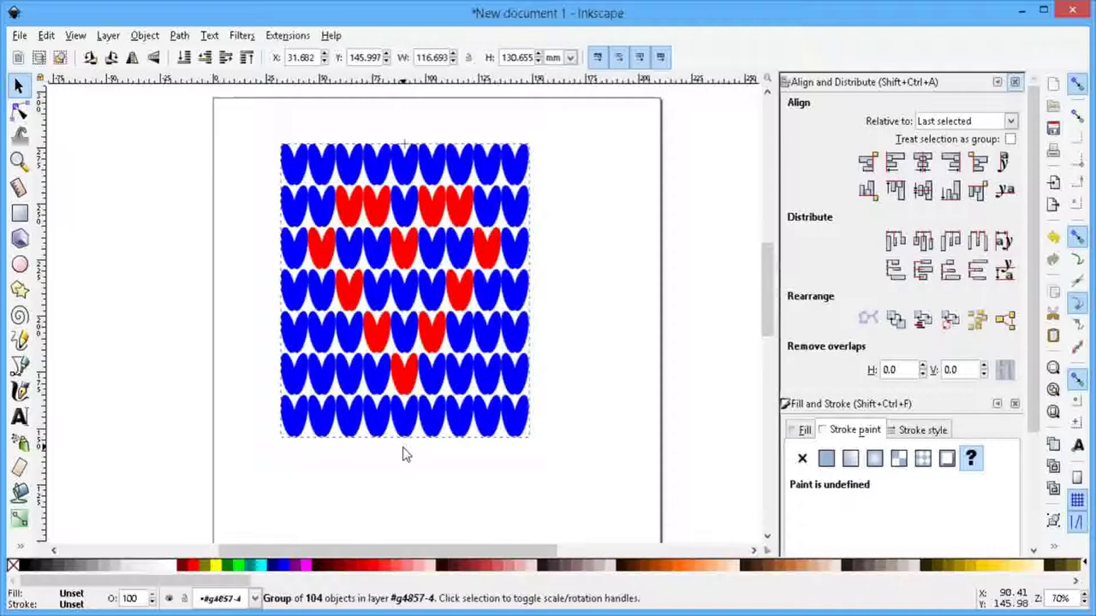
# Step: Ungroup the seven-row heart pattern back into its separate ellipse pairs
pyautogui.click(605, 310)
pyautogui.click(358, 248)
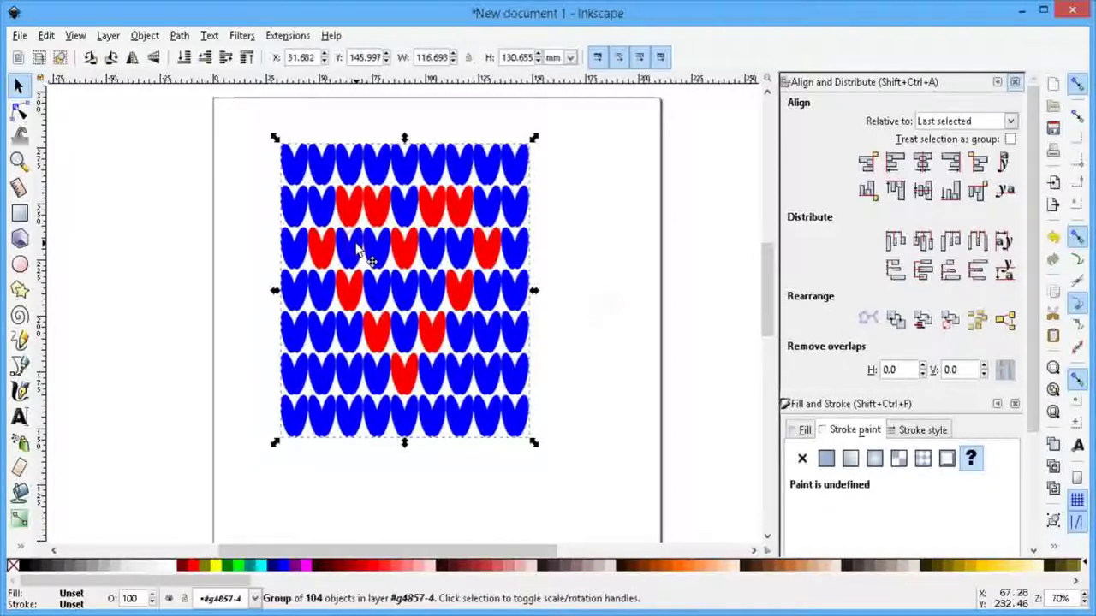
pyautogui.click(144, 38)
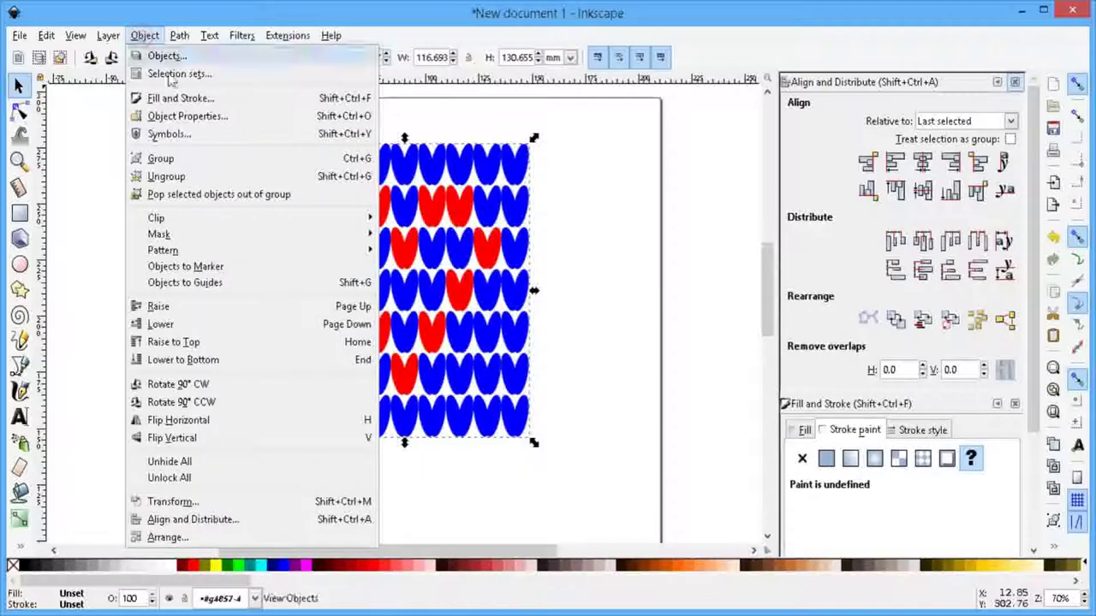
pyautogui.click(172, 178)
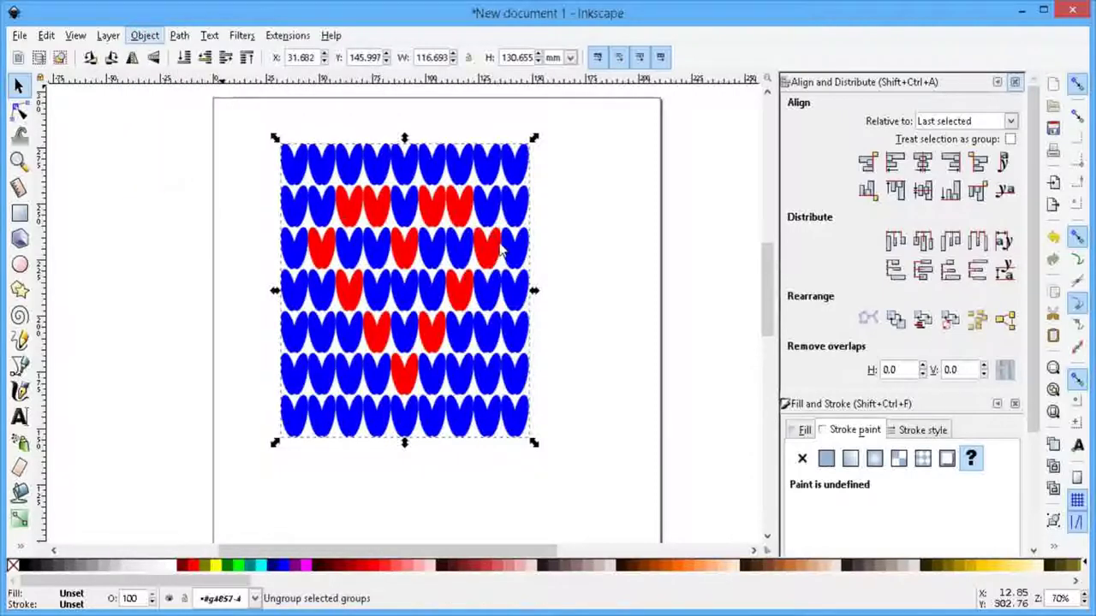
pyautogui.click(585, 249)
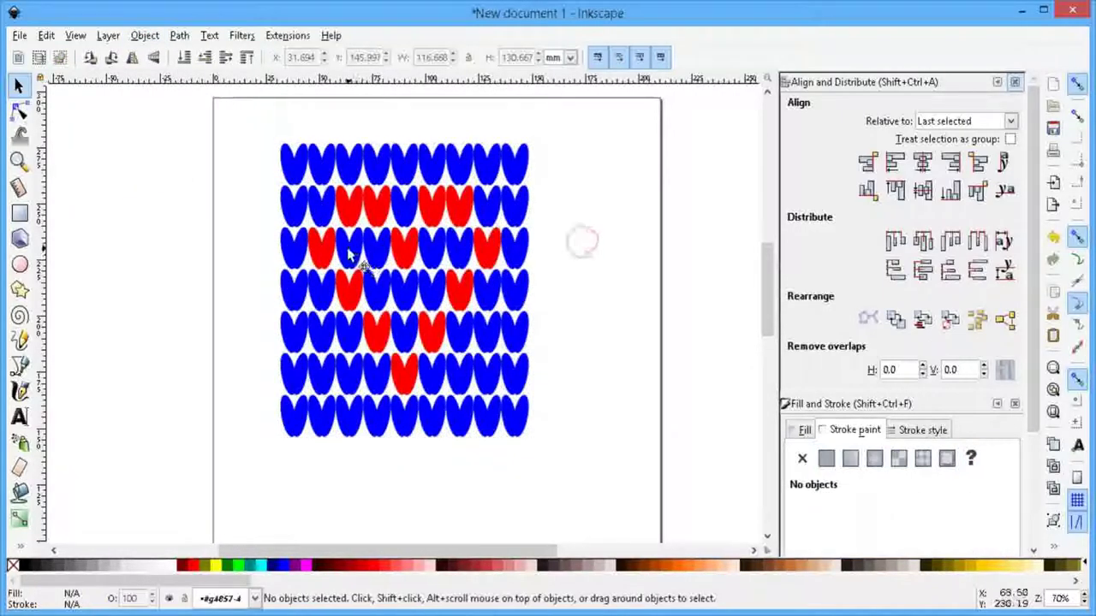
# Step: Give the five blue pairs inside the heart's third row a red fill and stroke
pyautogui.click(351, 248)
pyautogui.keyDown('shift'); pyautogui.click(335, 249); pyautogui.keyUp('shift')
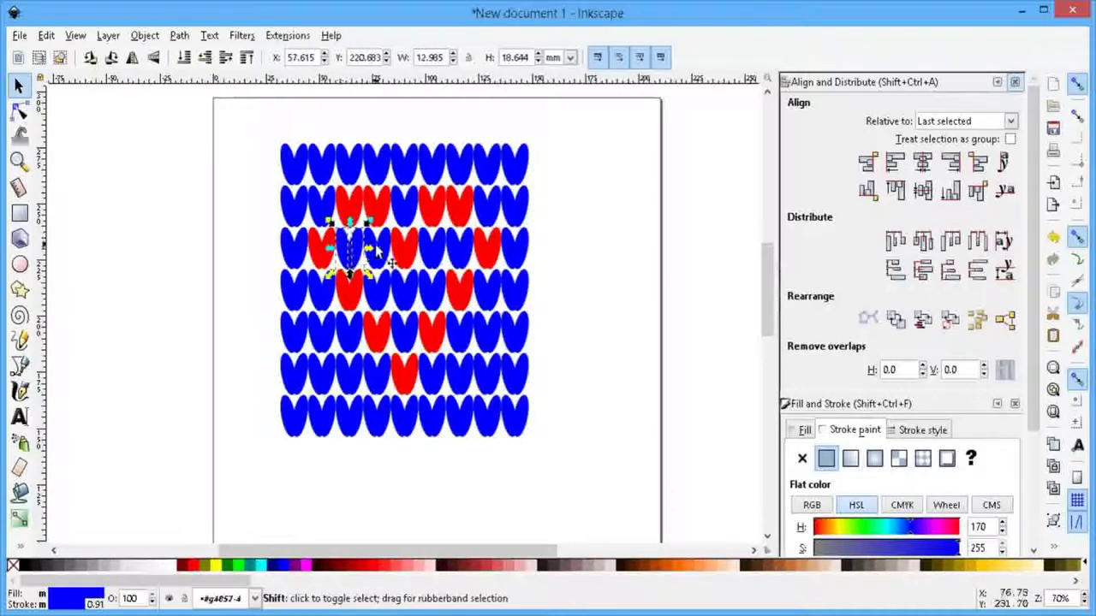
pyautogui.keyDown('shift'); pyautogui.click(377, 248); pyautogui.keyUp('shift')
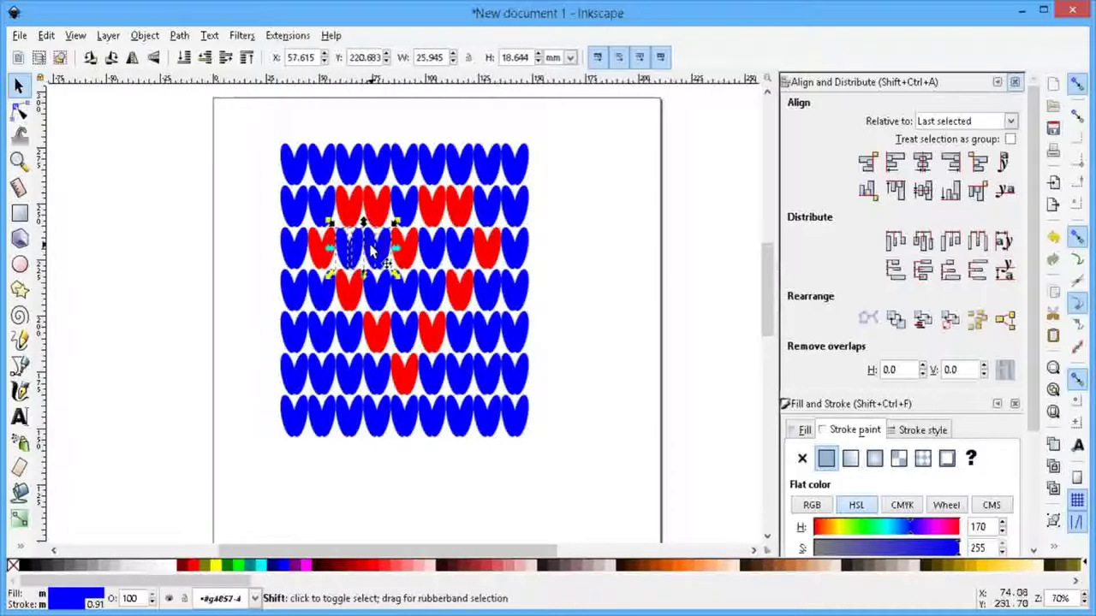
pyautogui.keyDown('shift'); pyautogui.click(443, 254); pyautogui.keyUp('shift')
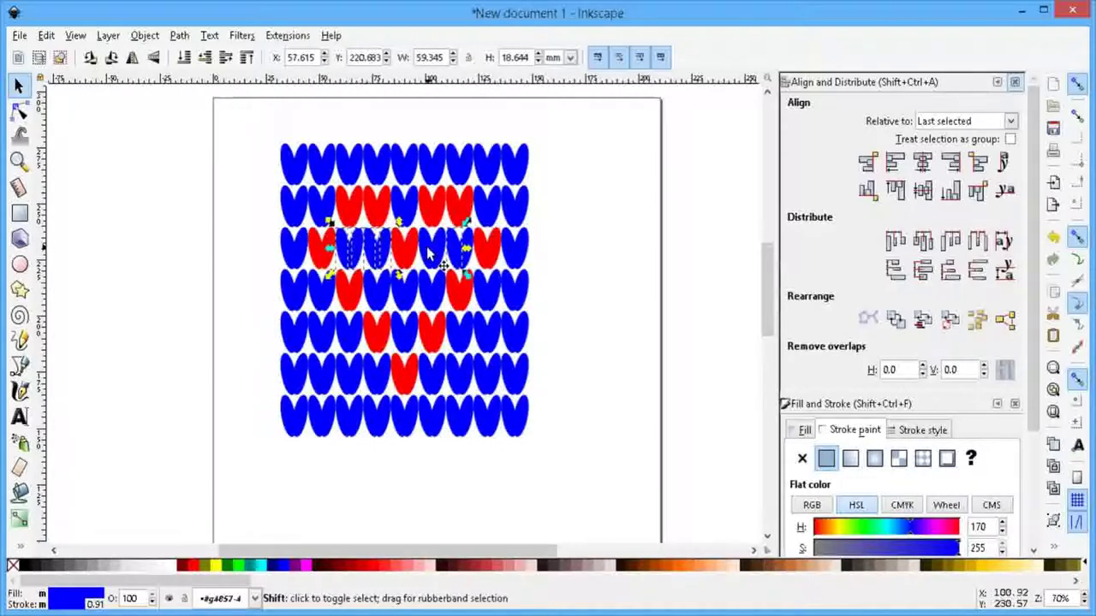
pyautogui.keyDown('shift'); pyautogui.click(467, 246); pyautogui.keyUp('shift')
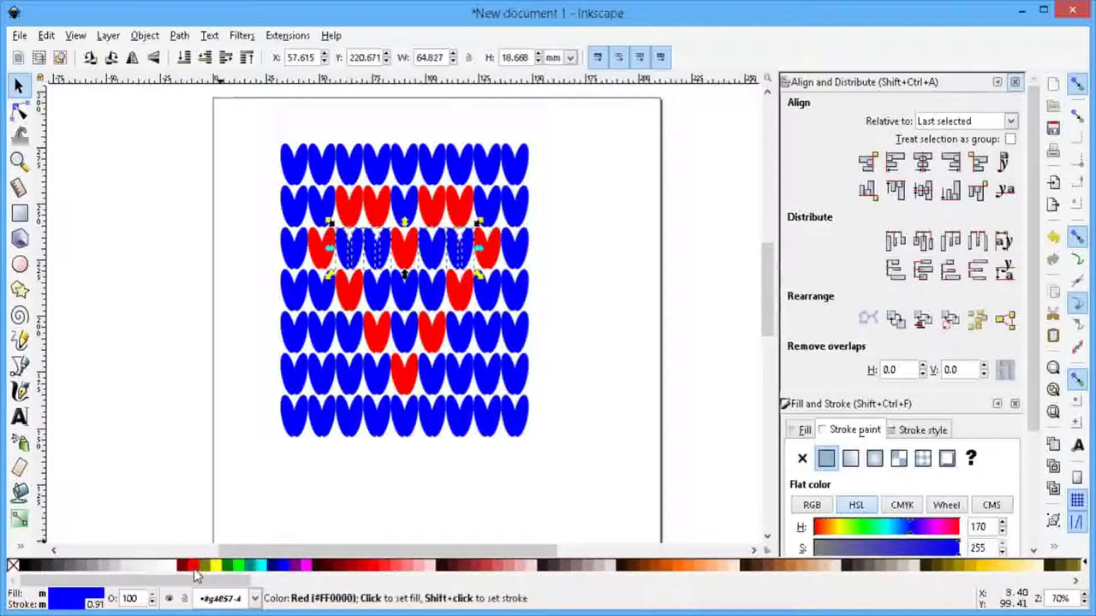
pyautogui.rightClick(195, 575)
pyautogui.click(230, 484)
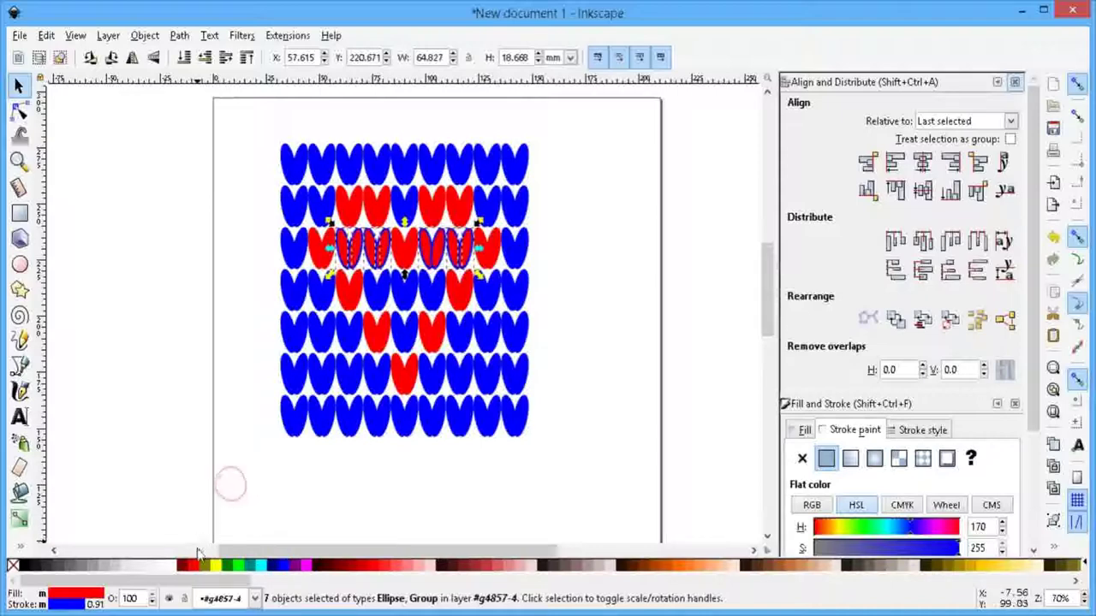
pyautogui.rightClick(194, 565)
pyautogui.click(227, 498)
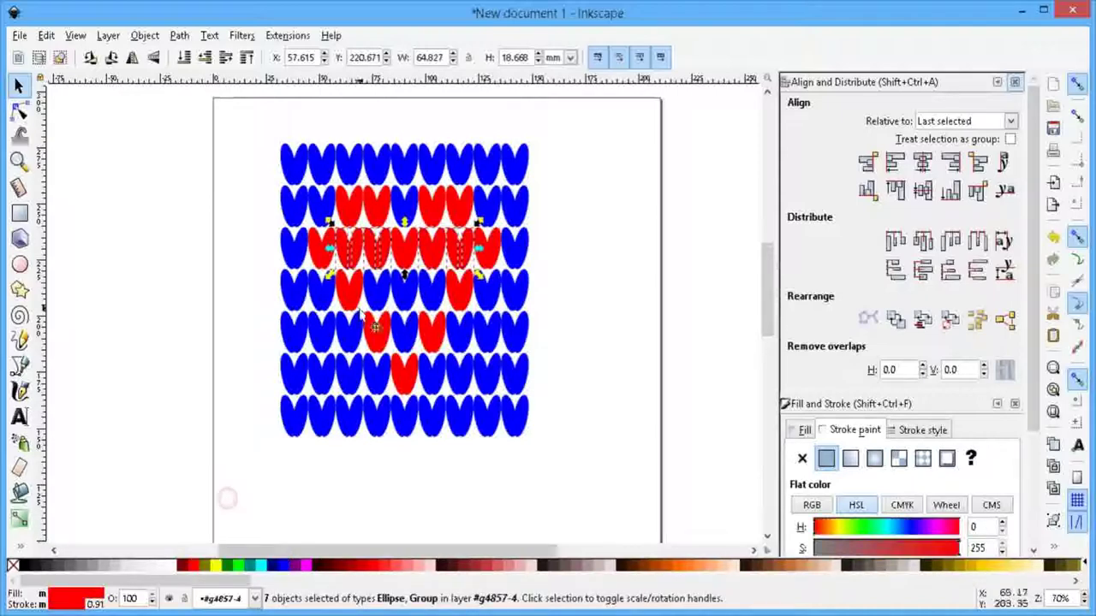
# Step: Make the middle blue pair in row five red in fill and stroke
pyautogui.click(376, 278)
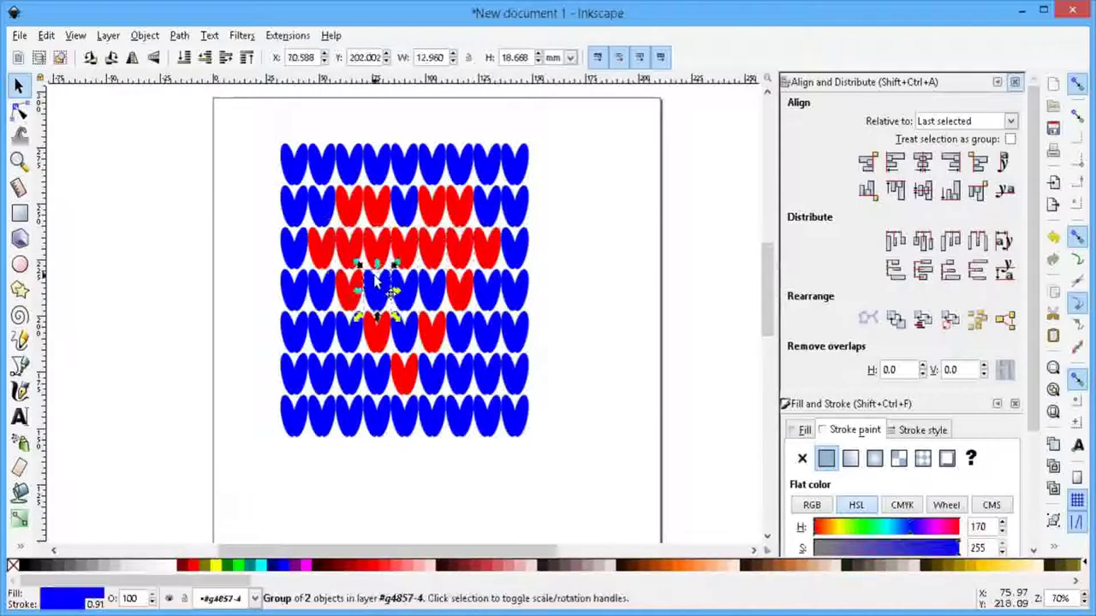
pyautogui.keyDown('shift'); pyautogui.click(434, 293); pyautogui.keyUp('shift')
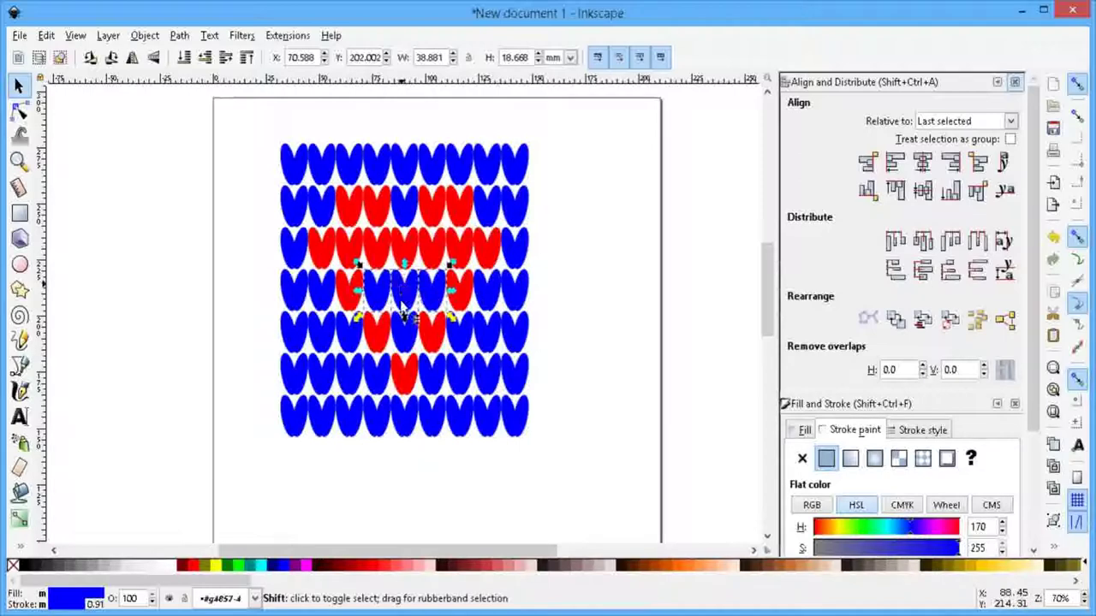
pyautogui.keyDown('shift'); pyautogui.click(406, 346); pyautogui.keyUp('shift')
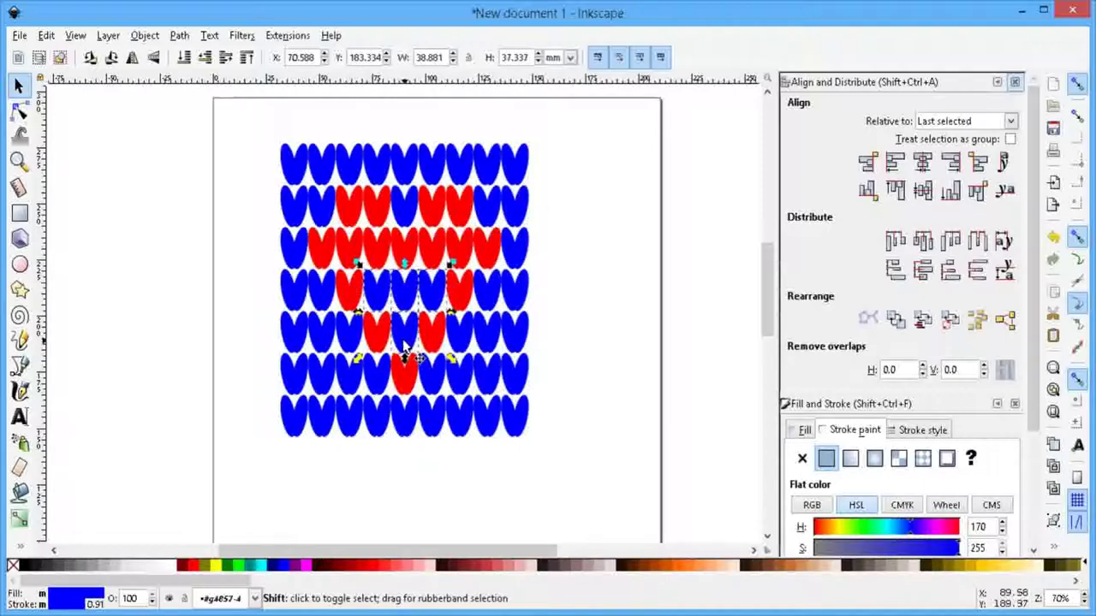
pyautogui.click(581, 280)
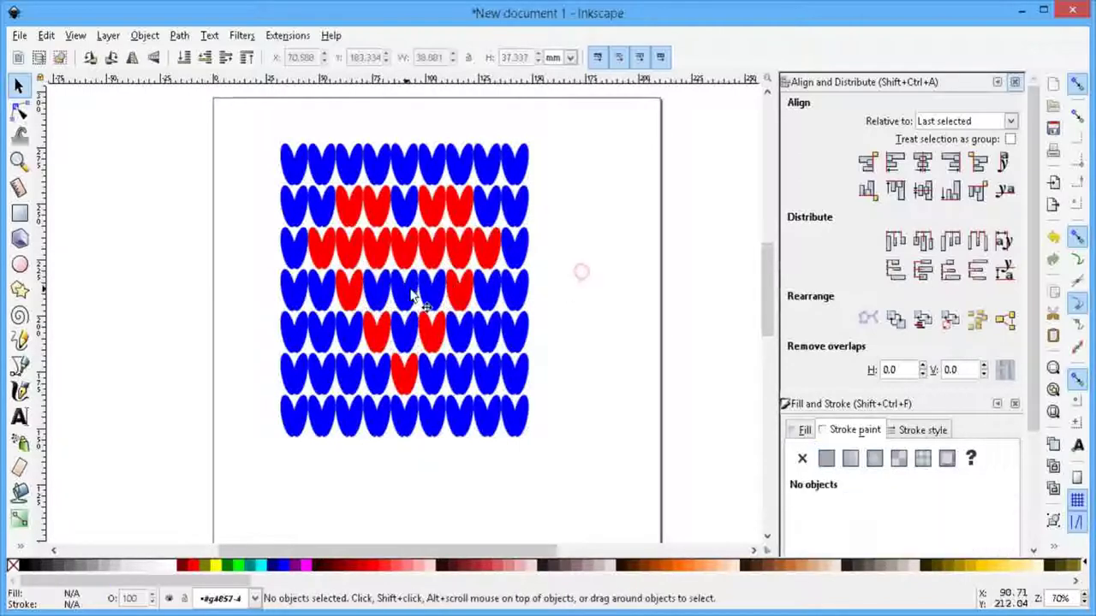
pyautogui.click(410, 342)
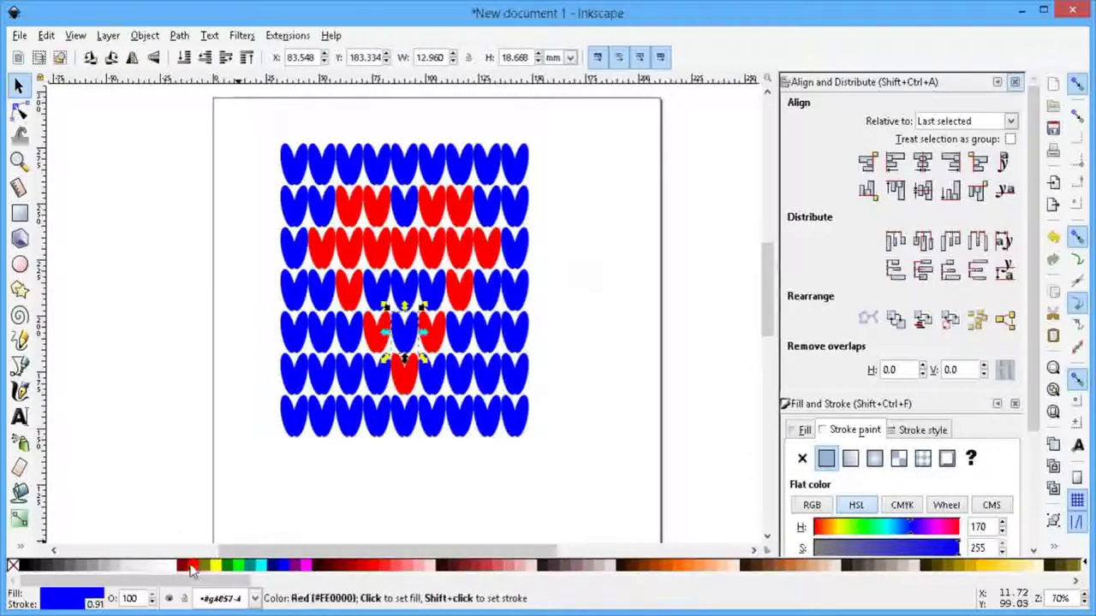
pyautogui.rightClick(190, 565)
pyautogui.click(224, 478)
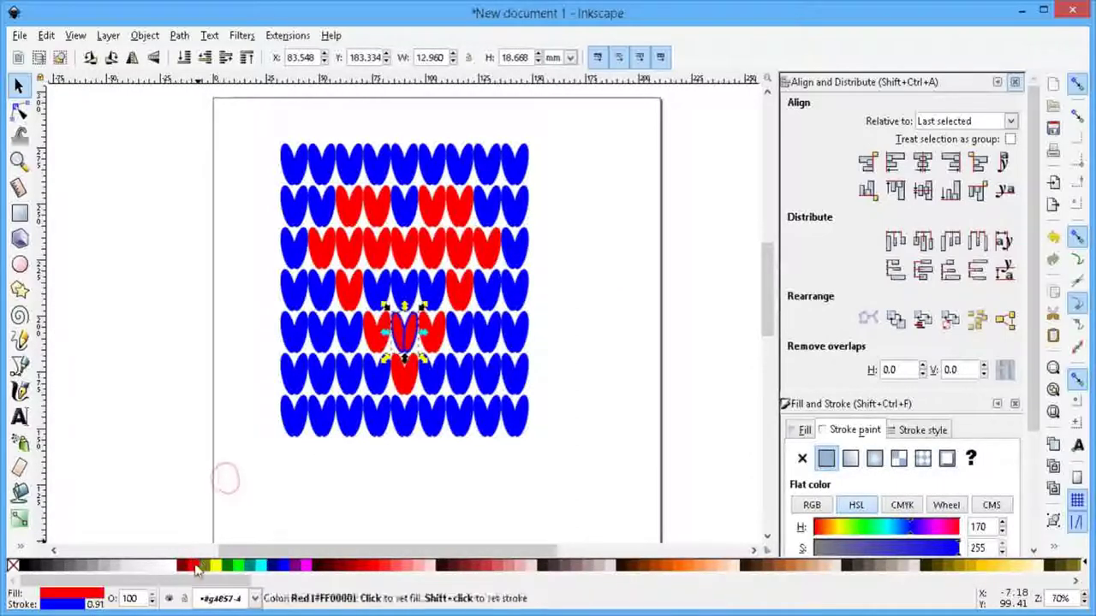
pyautogui.rightClick(190, 565)
pyautogui.click(230, 492)
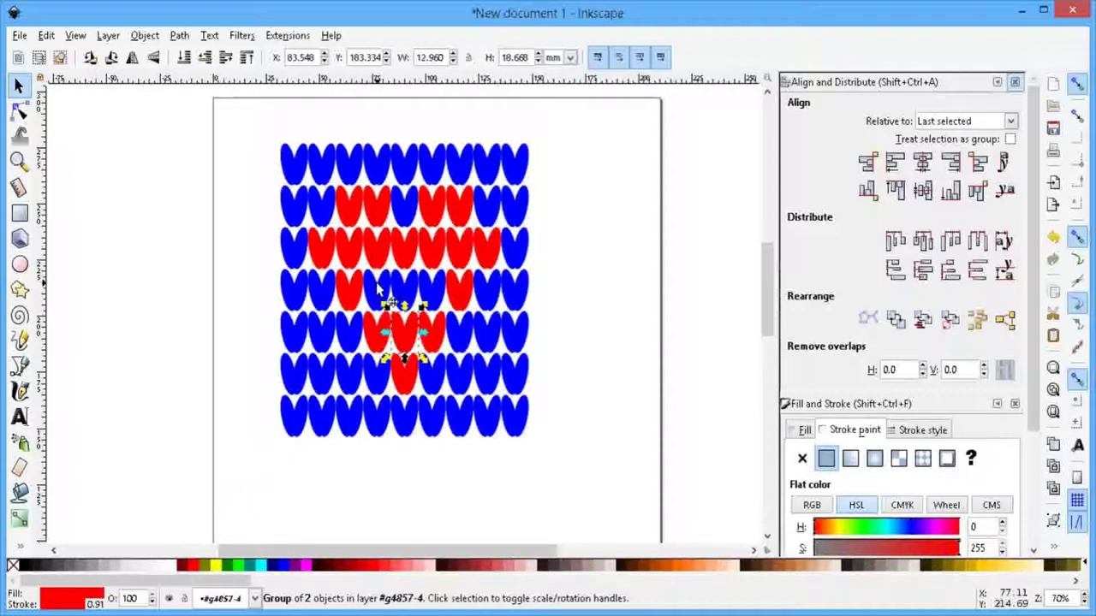
# Step: Fill and outline the three inner row-four pairs in red, then select the whole pattern
pyautogui.click(385, 295)
pyautogui.keyDown('shift'); pyautogui.click(423, 296); pyautogui.keyUp('shift')
pyautogui.keyDown('shift'); pyautogui.click(446, 304); pyautogui.keyUp('shift')
pyautogui.rightClick(190, 565)
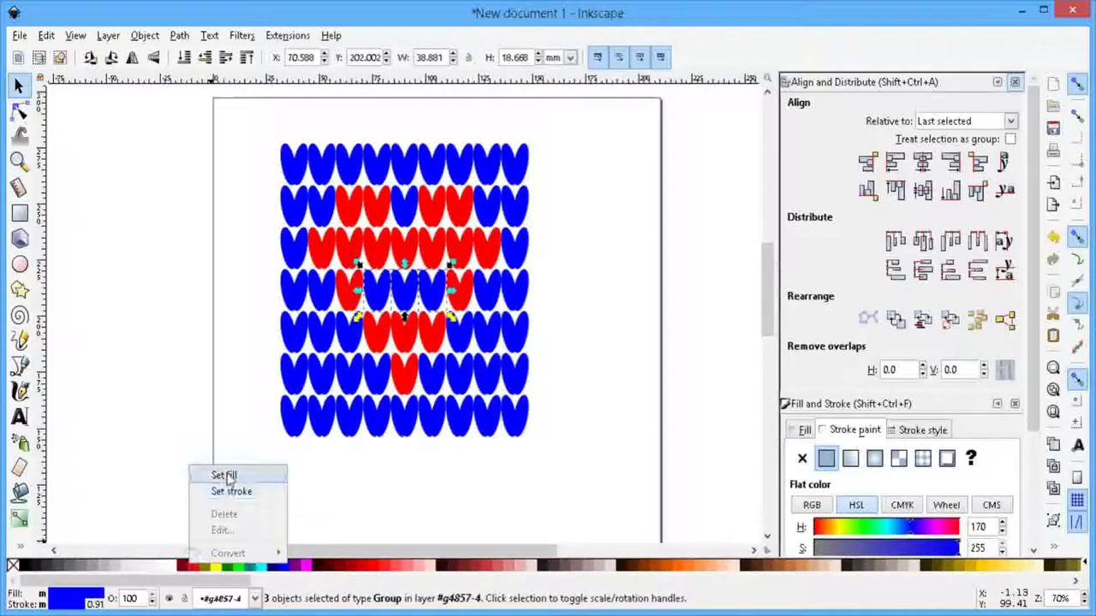
pyautogui.click(224, 476)
pyautogui.rightClick(190, 565)
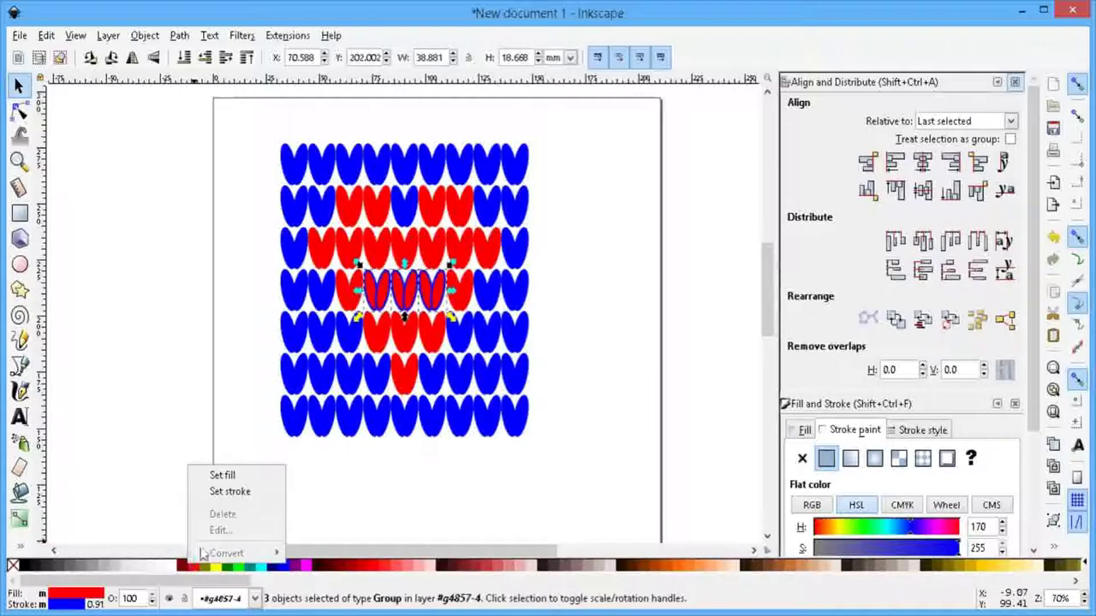
pyautogui.click(229, 493)
pyautogui.click(559, 276)
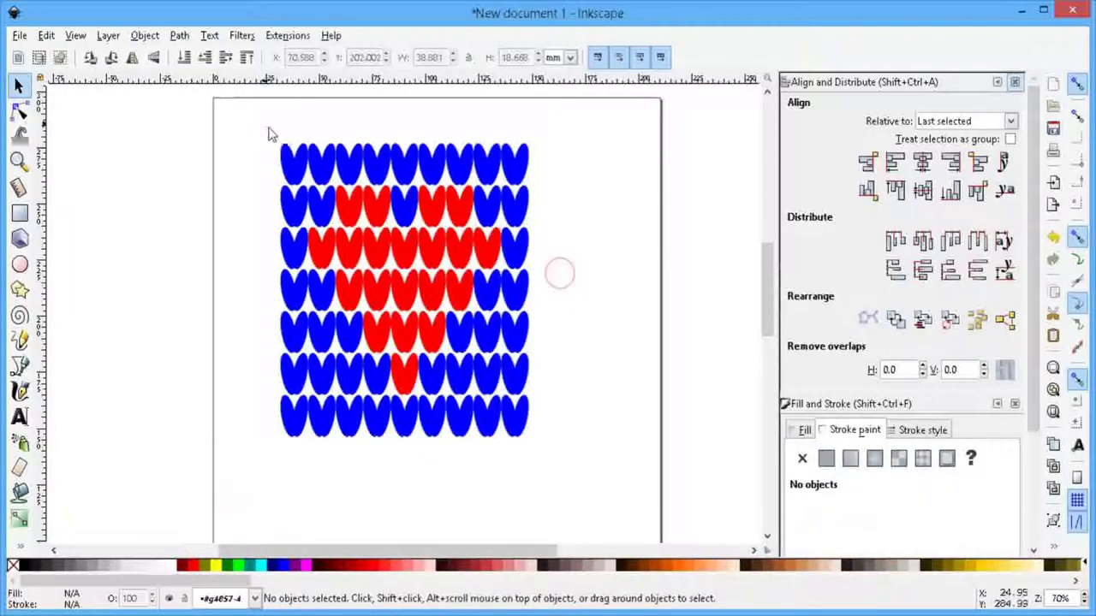
pyautogui.moveTo(268, 134); pyautogui.dragTo(561, 461)
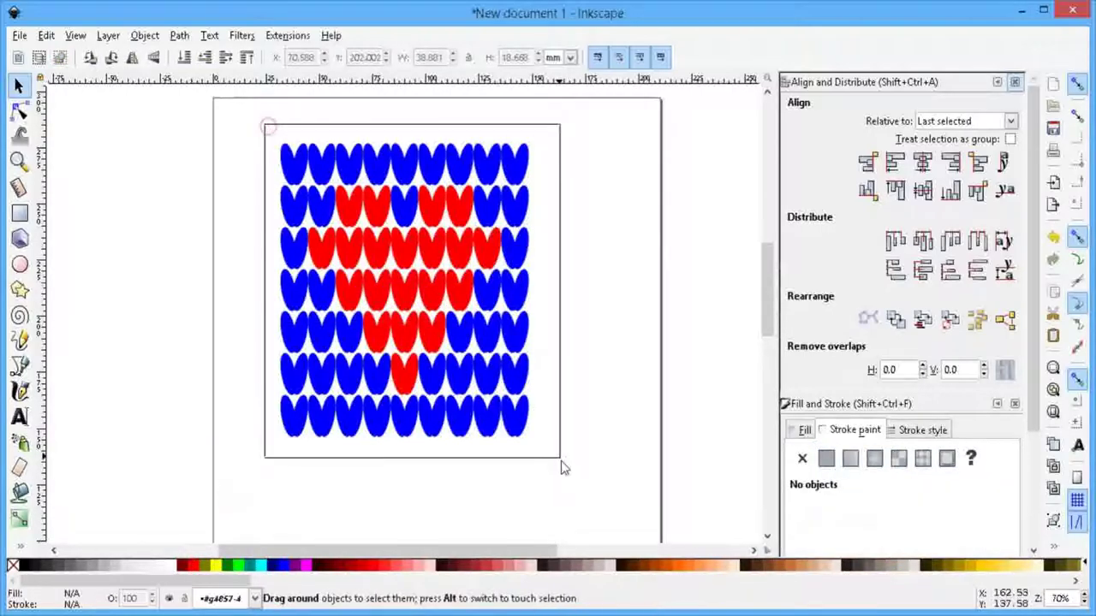
# Step: Group all the heart-pattern ellipses into one 116.668 × 130.667 mm tile and zoom out to the page
pyautogui.click(155, 38)
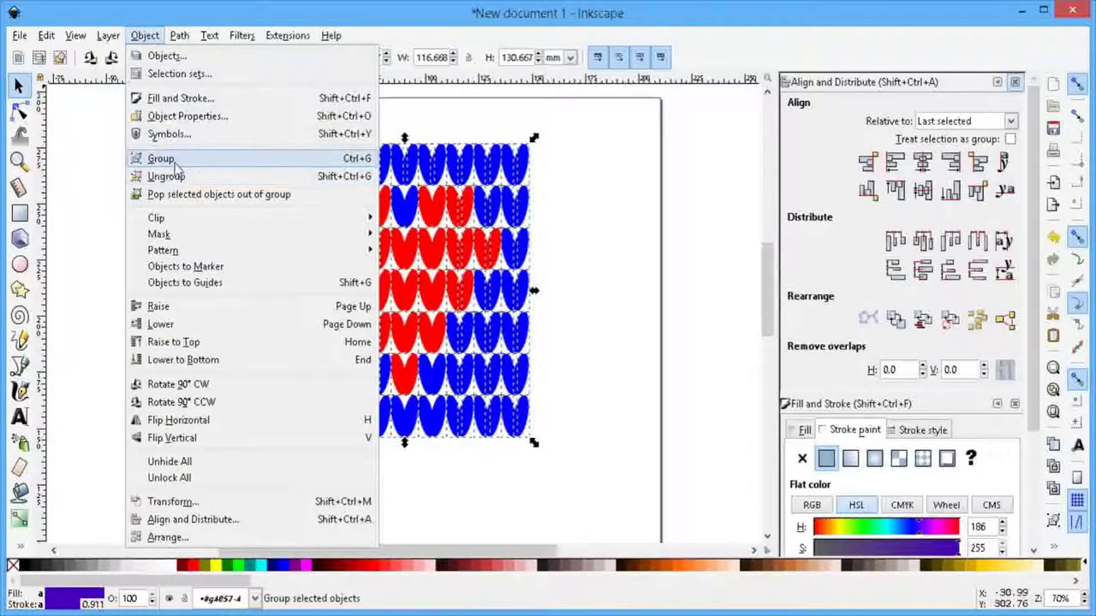
pyautogui.click(165, 156)
pyautogui.scroll(-2, 572, 317)
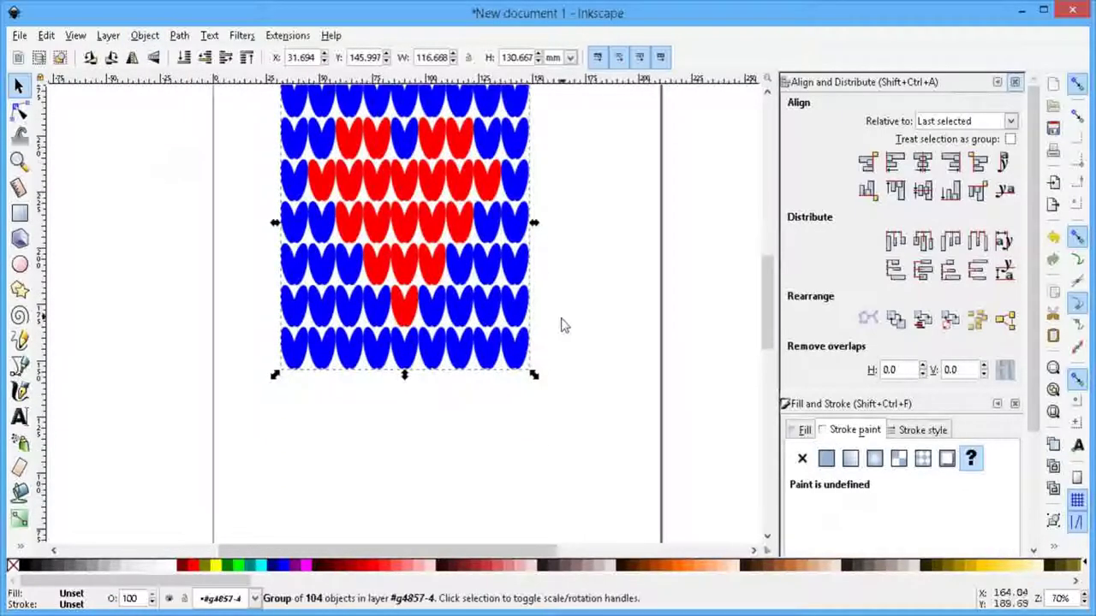
pyautogui.scroll(1, 562, 323)
pyautogui.scroll(1, 555, 318)
pyautogui.scroll(1, 553, 299)
pyautogui.keyDown('ctrl'); pyautogui.scroll(-1, 553, 299); pyautogui.keyUp('ctrl')
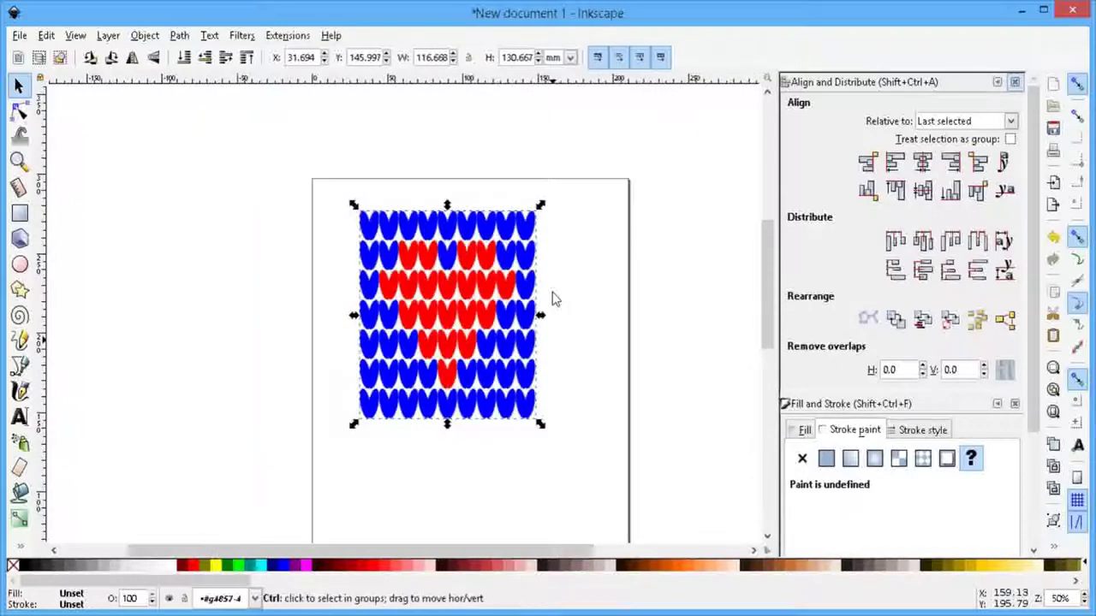
pyautogui.keyDown('ctrl'); pyautogui.scroll(-2, 550, 296); pyautogui.keyUp('ctrl')
pyautogui.moveTo(580, 305)
pyautogui.mouseDown()
pyautogui.moveTo(400, 234)
pyautogui.moveTo(386, 205)
pyautogui.moveTo(327, 202)
pyautogui.mouseUp()
pyautogui.keyDown('ctrl'); pyautogui.scroll(-1, 386, 206); pyautogui.keyUp('ctrl')
pyautogui.keyDown('ctrl'); pyautogui.scroll(-1, 386, 213); pyautogui.keyUp('ctrl')
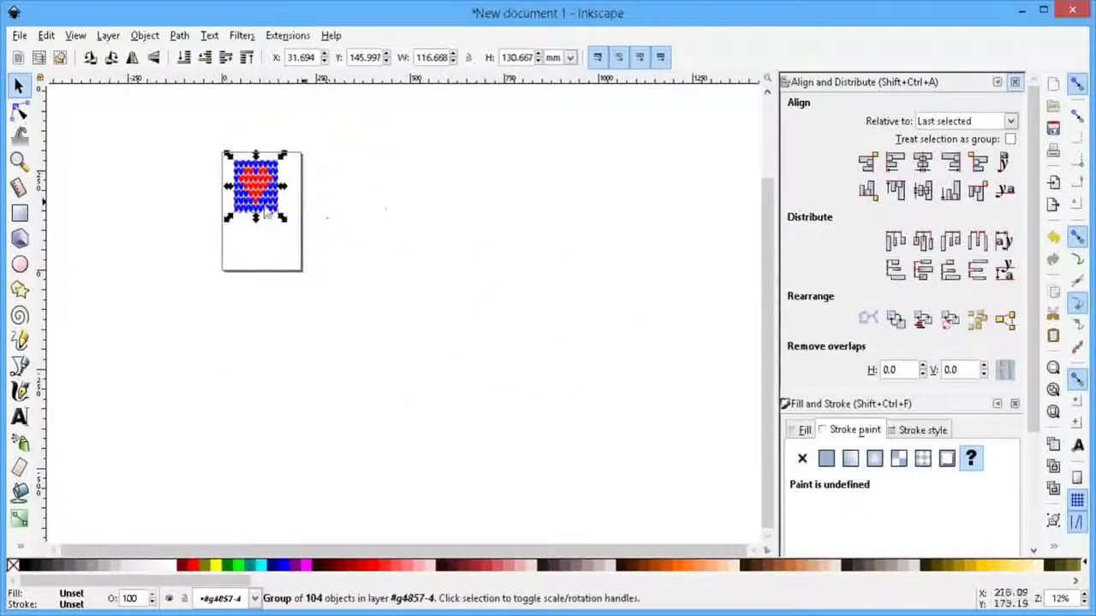
pyautogui.click(19, 36)
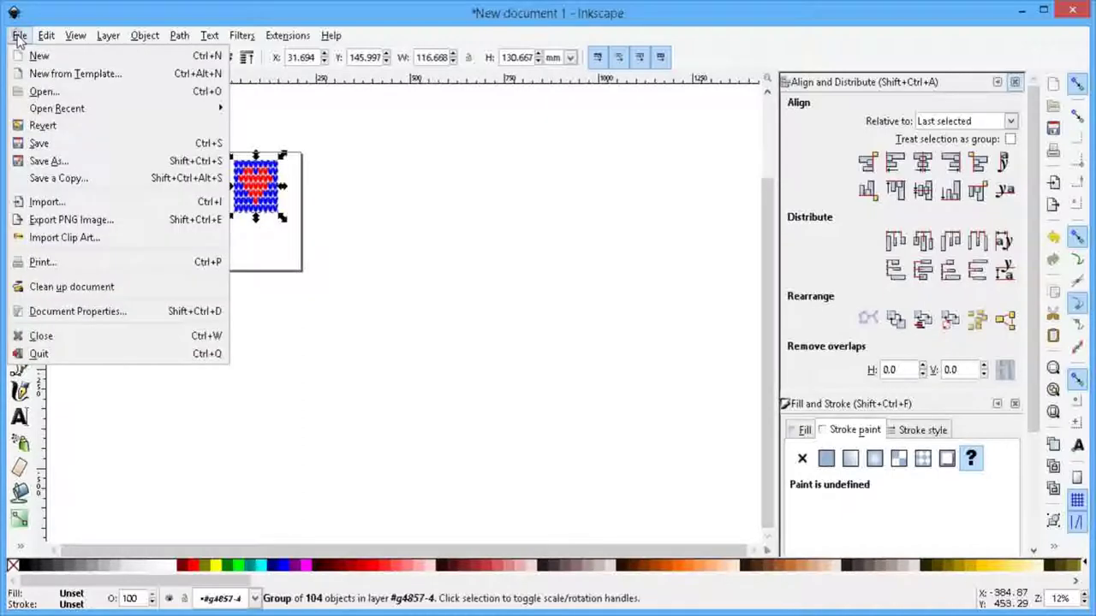
# Step: Turn off Show page border in Document Properties
pyautogui.click(101, 309)
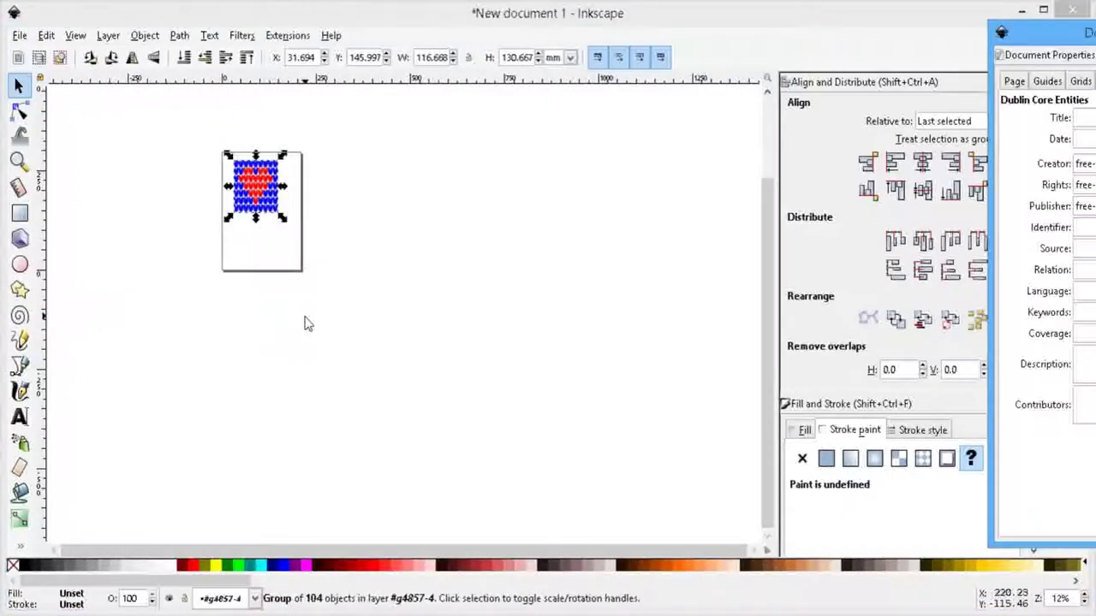
pyautogui.moveTo(1045, 32); pyautogui.dragTo(414, 56)
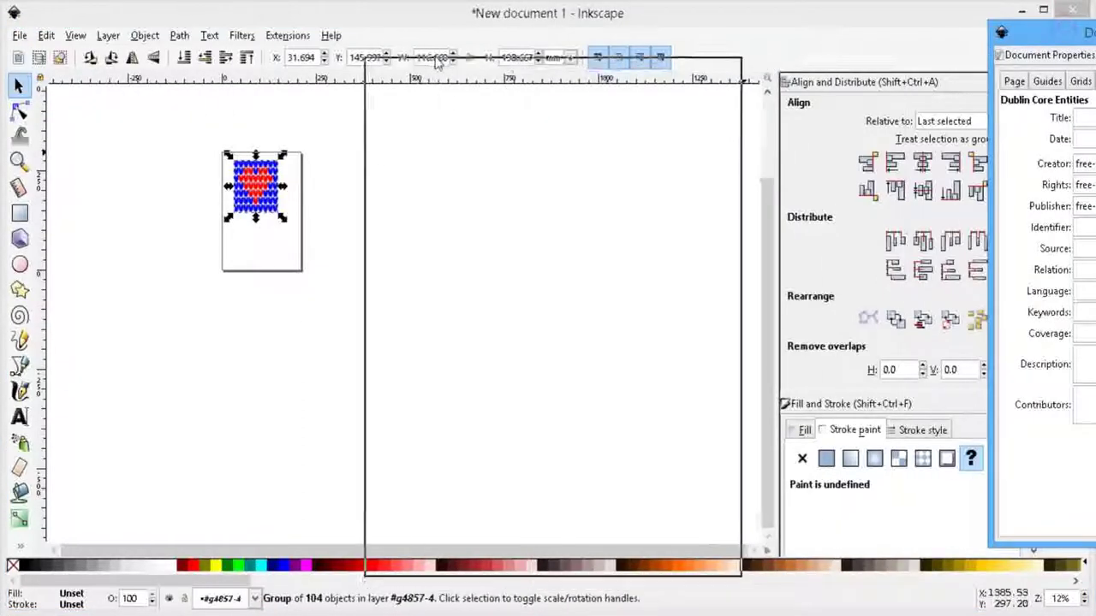
pyautogui.click(383, 107)
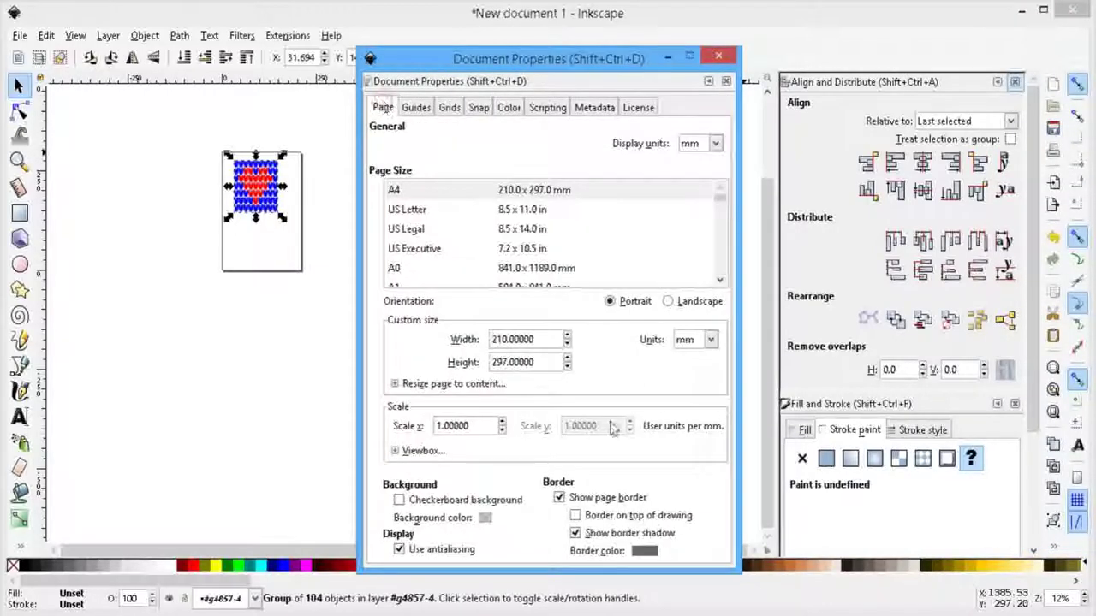
pyautogui.click(598, 504)
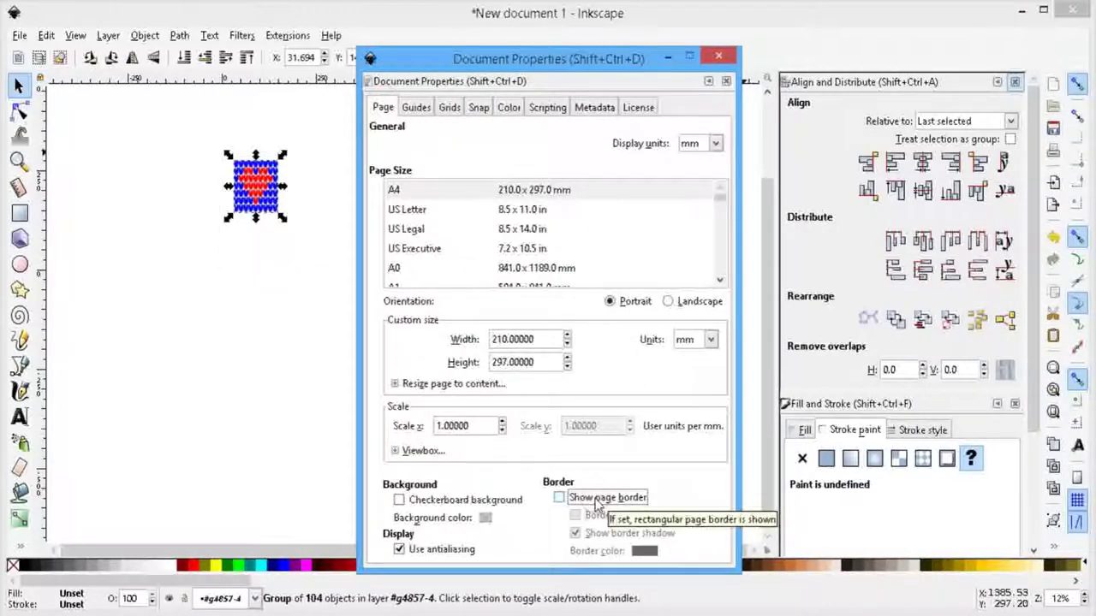
pyautogui.click(718, 58)
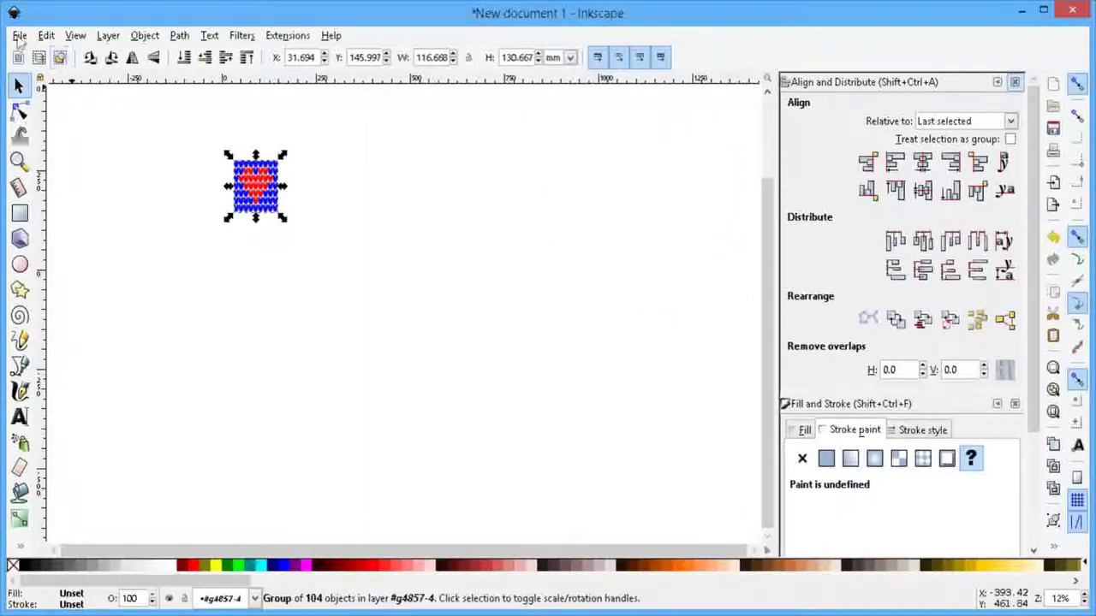
pyautogui.click(45, 36)
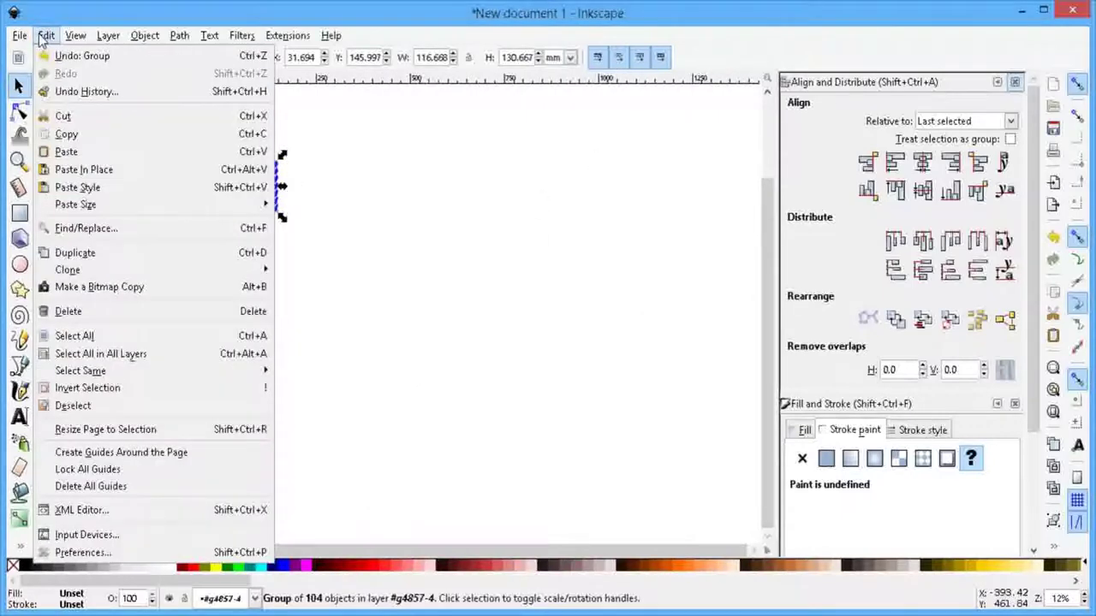
# Step: Create tiled clones of the heart group with P1 simple translation in 5 rows by 5 columns
pyautogui.click(181, 267)
pyautogui.moveTo(154, 269)
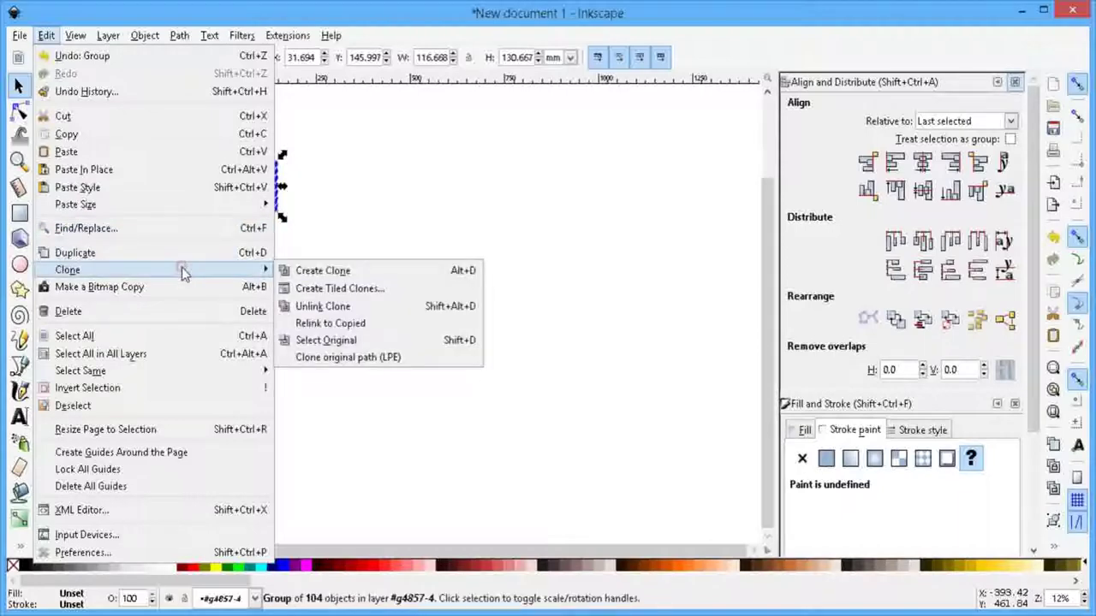
pyautogui.click(382, 294)
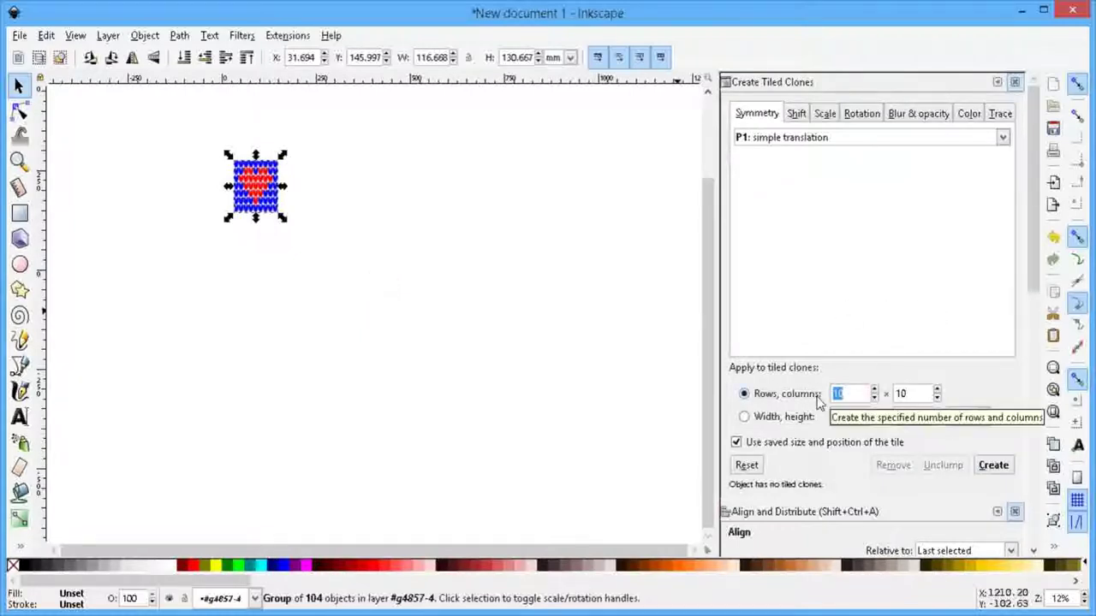
pyautogui.write('5')
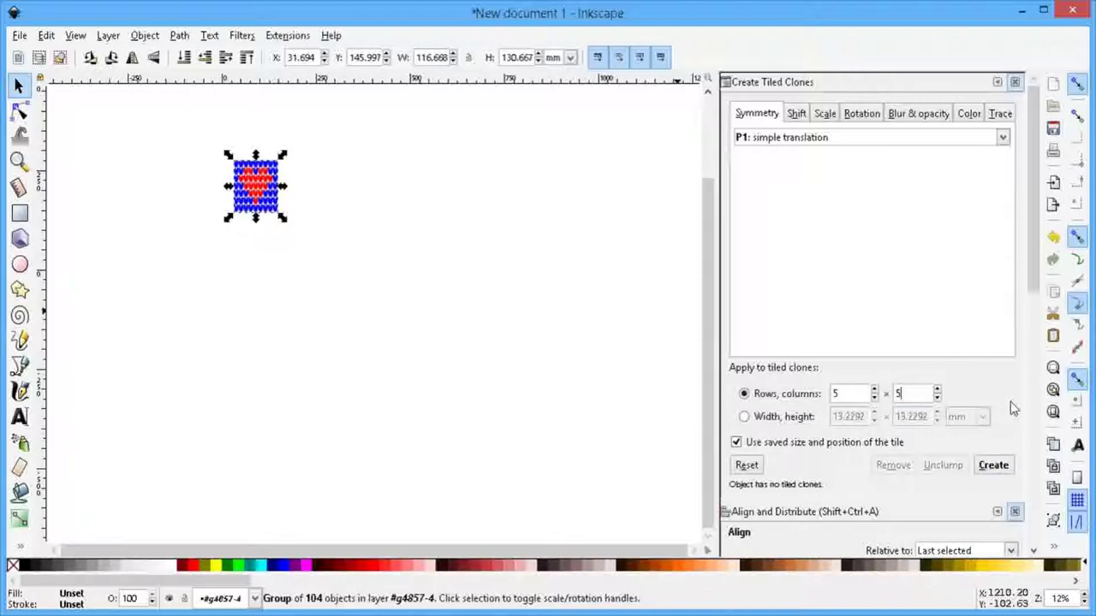
pyautogui.scroll(-3, 1003, 344)
pyautogui.click(995, 351)
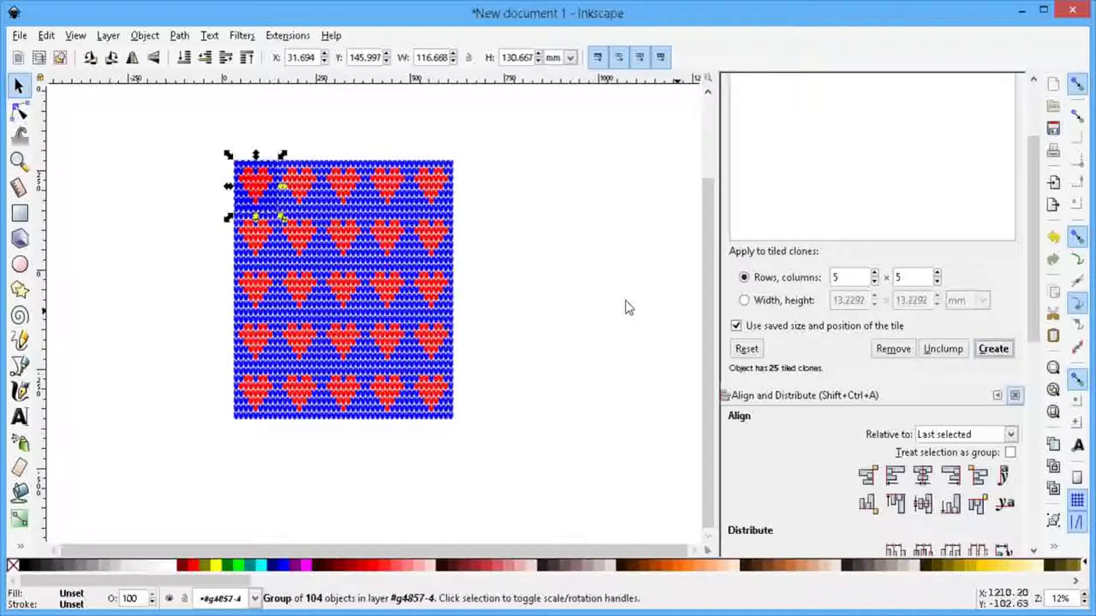
# Step: Deselect and zoom and pan around to inspect the 5 × 5 tiled red-heart knit pattern
pyautogui.keyDown('ctrl'); pyautogui.scroll(1, 582, 300); pyautogui.keyUp('ctrl')
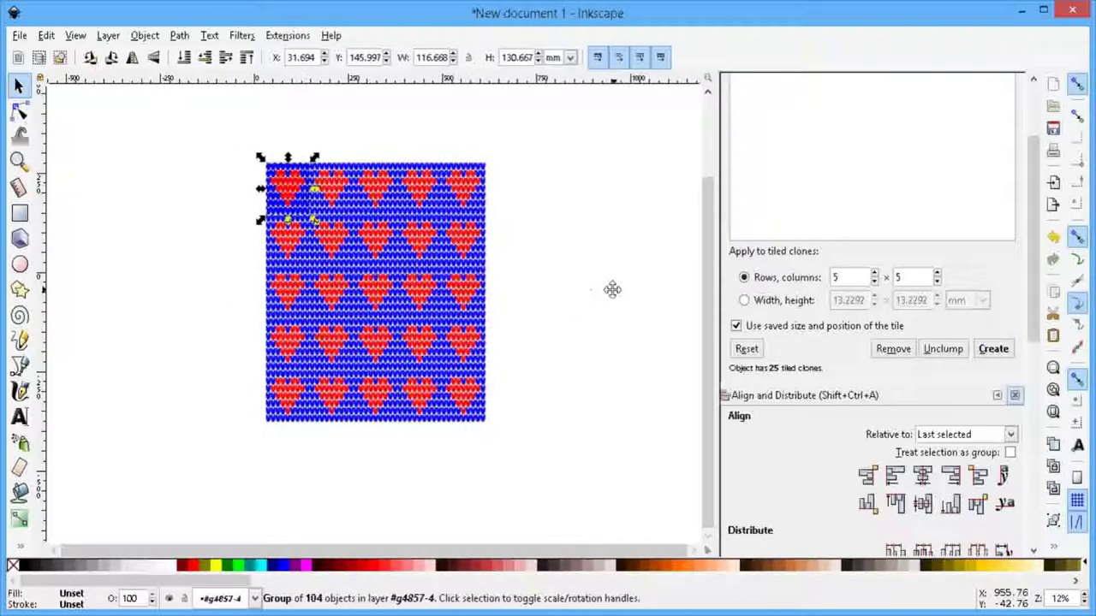
pyautogui.keyDown('ctrl'); pyautogui.scroll(1, 575, 313); pyautogui.keyUp('ctrl')
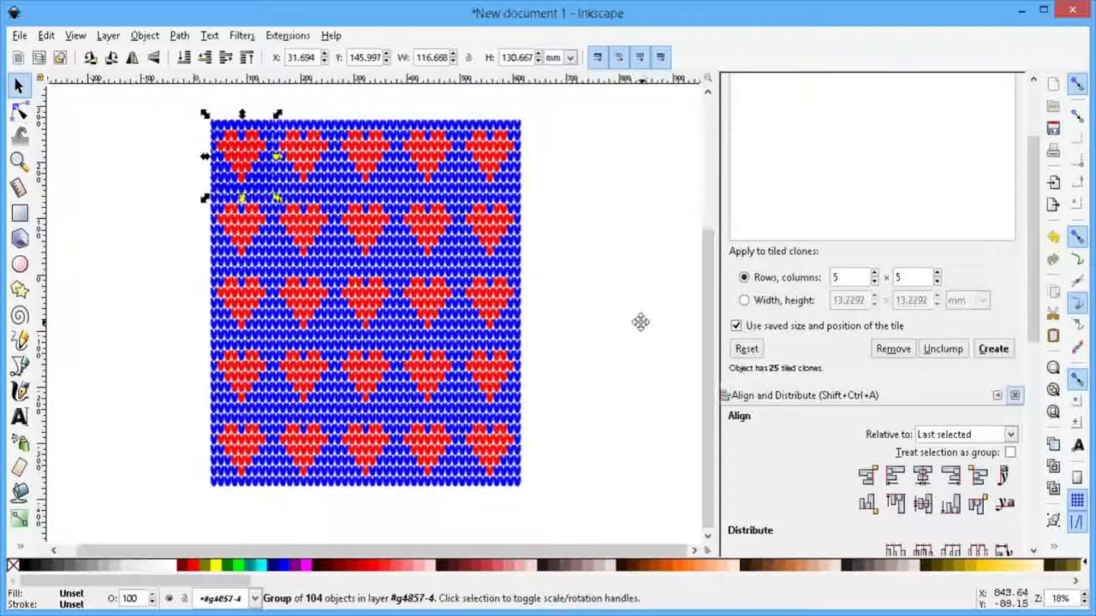
pyautogui.keyDown('ctrl'); pyautogui.scroll(1, 608, 332); pyautogui.keyUp('ctrl')
pyautogui.hscroll(-3, 605, 331)
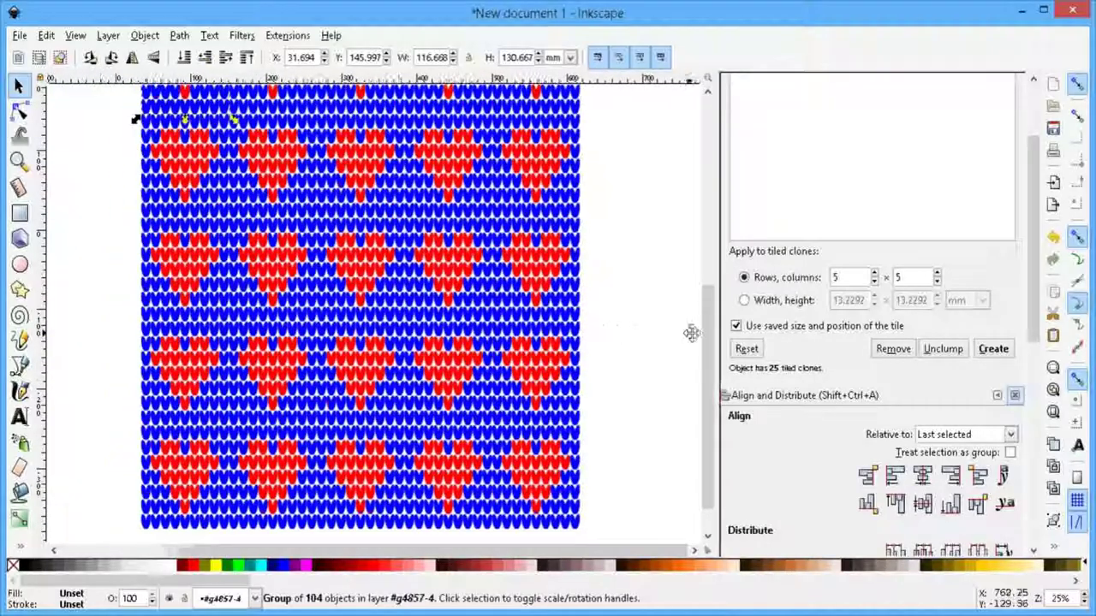
pyautogui.scroll(1, 702, 333)
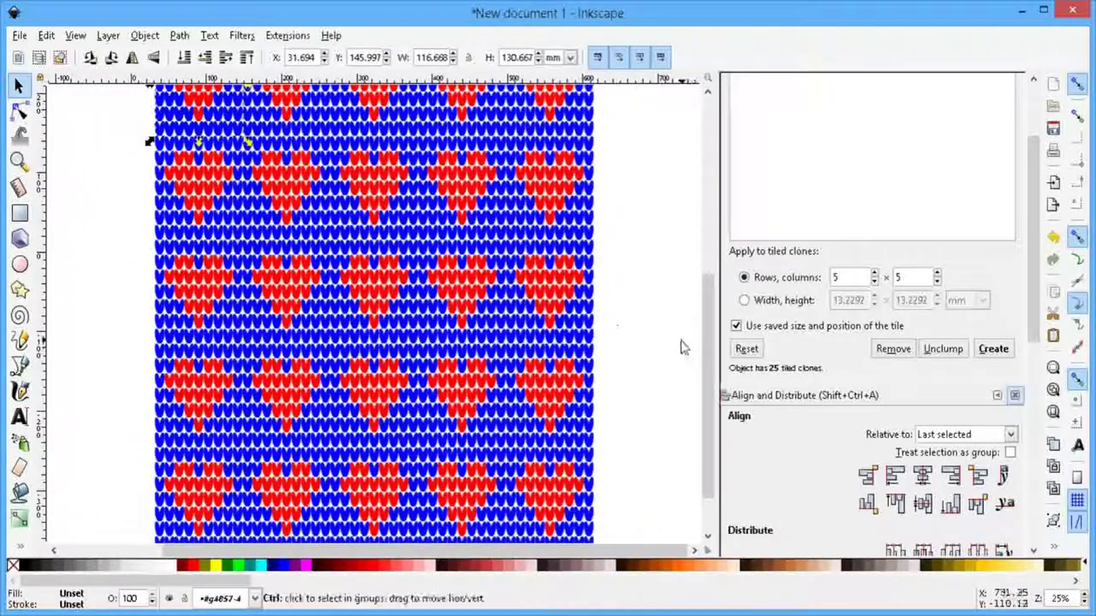
pyautogui.scroll(-1, 672, 345)
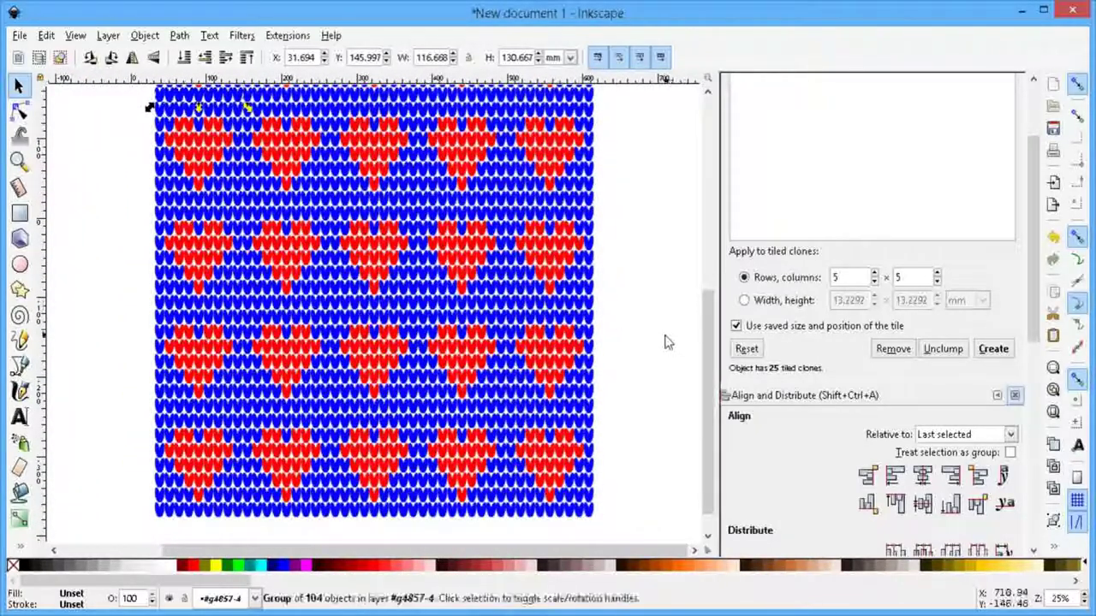
pyautogui.moveTo(704, 317); pyautogui.dragTo(700, 284)
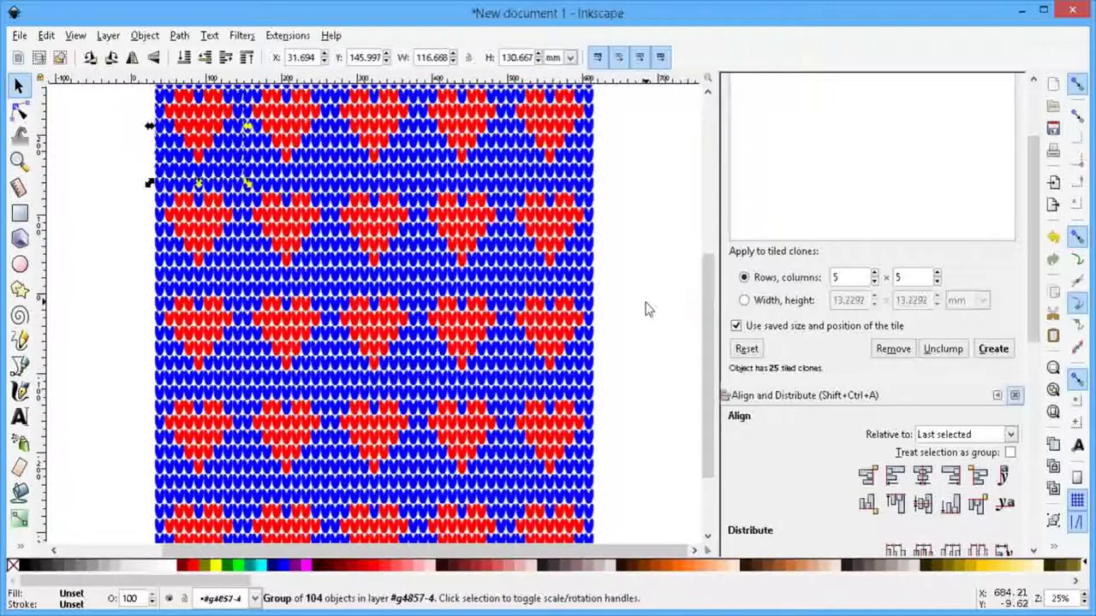
pyautogui.click(646, 308)
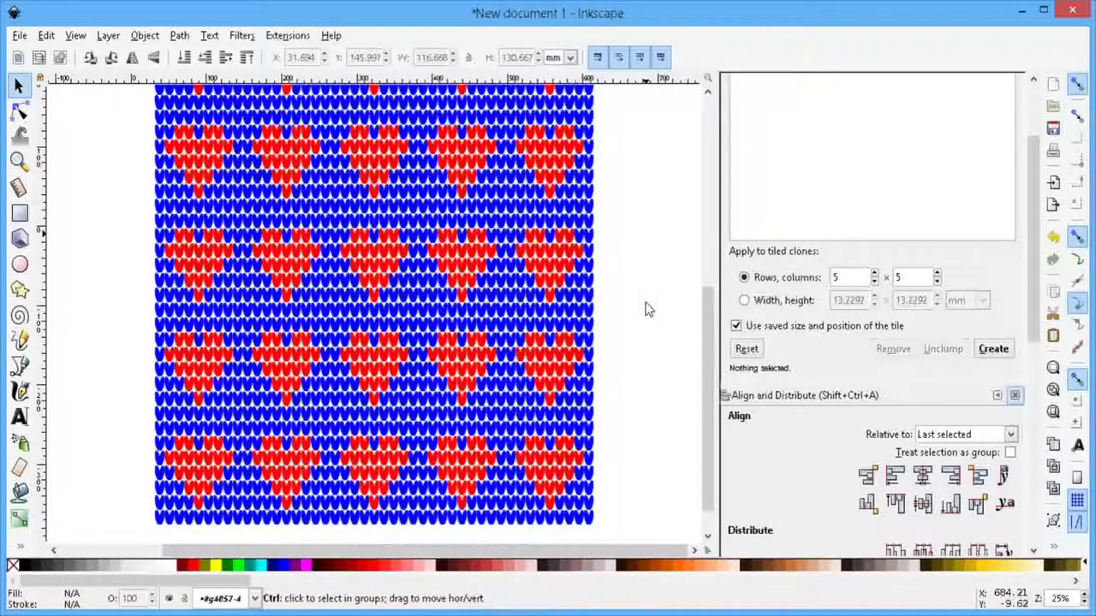
pyautogui.keyDown('ctrl'); pyautogui.scroll(-1, 647, 310); pyautogui.keyUp('ctrl')
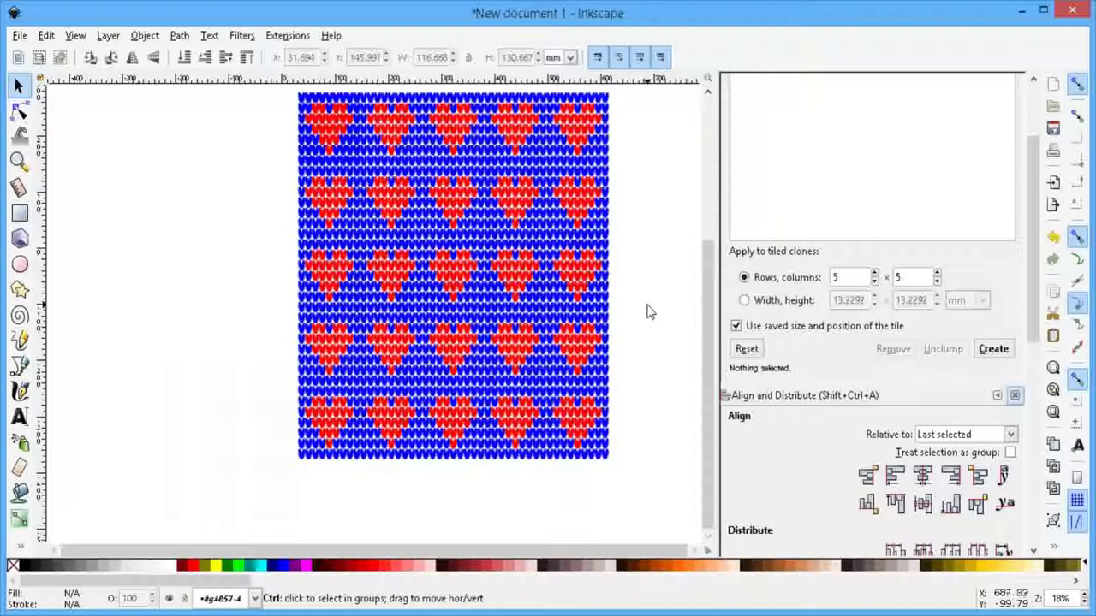
pyautogui.keyDown('ctrl'); pyautogui.scroll(1, 647, 313); pyautogui.keyUp('ctrl')
pyautogui.moveTo(707, 332); pyautogui.dragTo(705, 274)
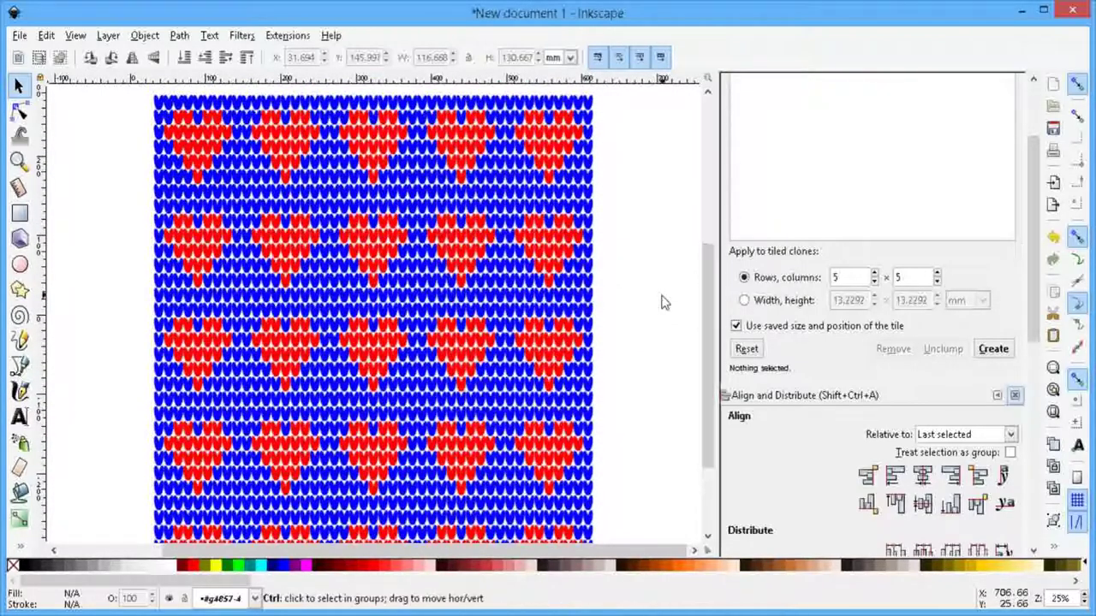
pyautogui.keyDown('ctrl'); pyautogui.scroll(-1, 660, 301); pyautogui.keyUp('ctrl')
pyautogui.moveTo(660, 301)
pyautogui.mouseDown()
pyautogui.moveTo(591, 265)
pyautogui.moveTo(602, 277)
pyautogui.mouseUp()
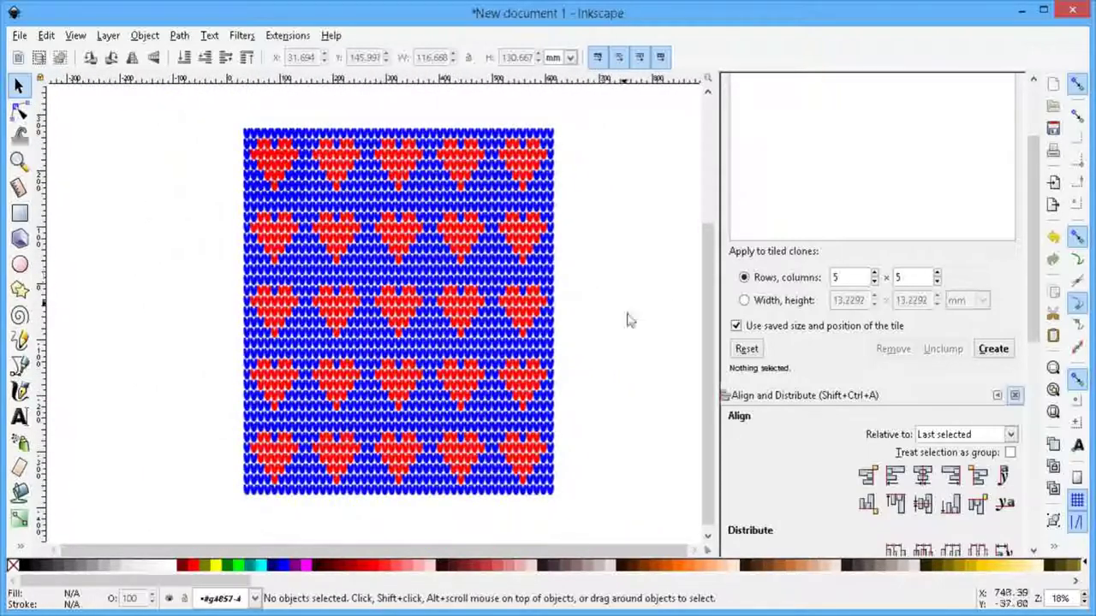